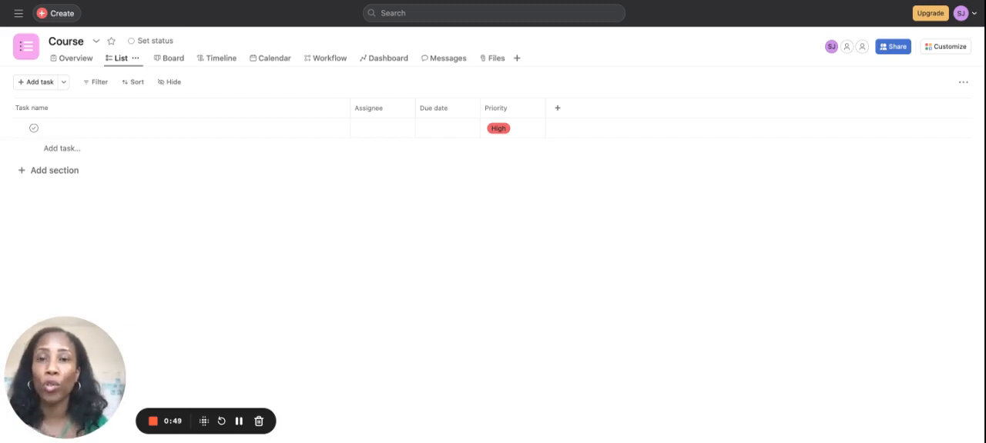
Step: Add a section named "Overview" to the Course project's task list
{"action": "left_click", "coordinate": [57, 171]}
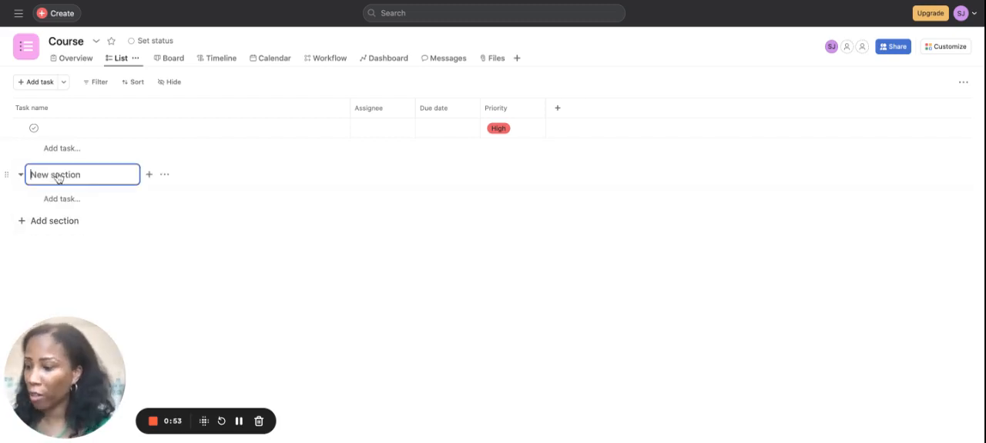
{"action": "type", "text": "Over"}
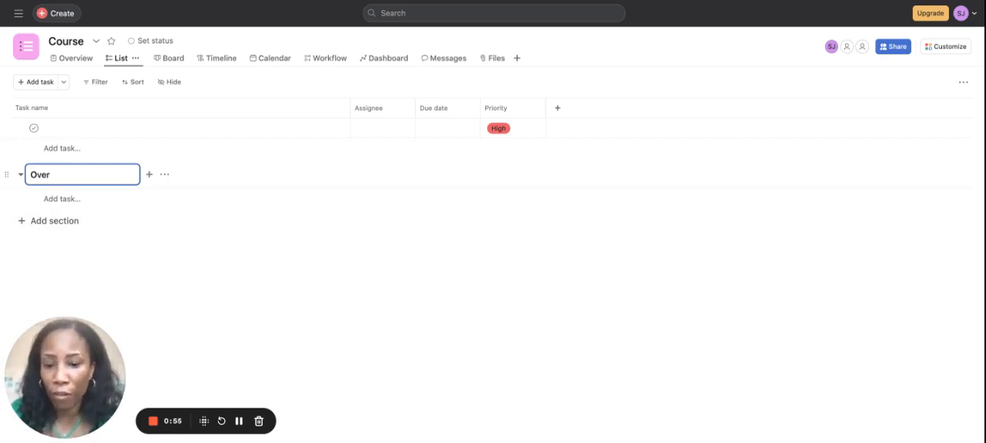
{"action": "type", "text": "view"}
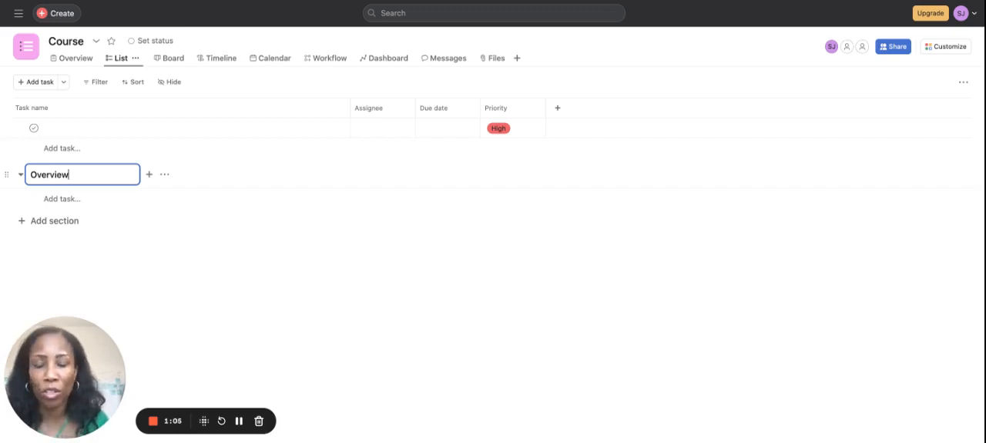
{"action": "key", "text": "Return"}
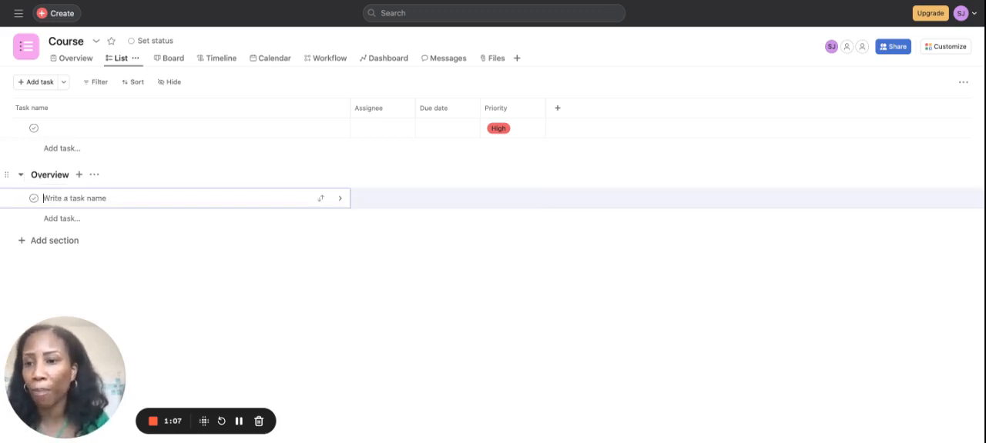
Step: Add a section named "Admin" below the Overview section
{"action": "left_click", "coordinate": [51, 249]}
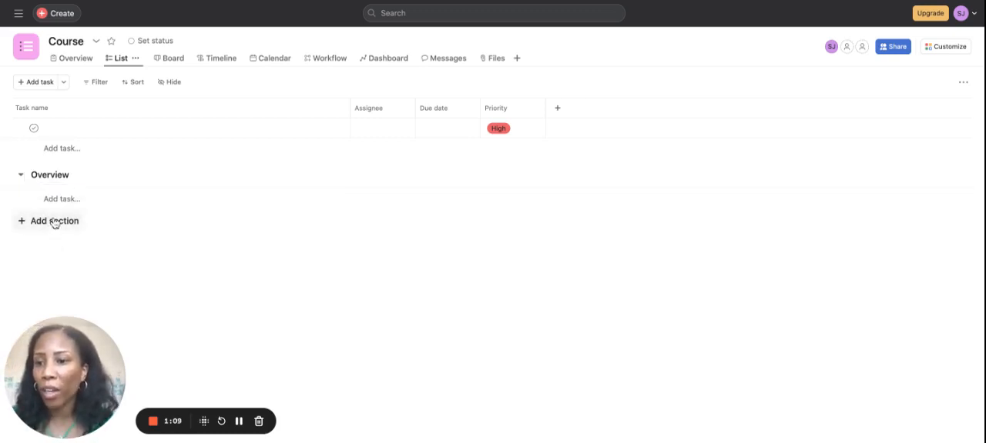
{"action": "left_click", "coordinate": [53, 223]}
{"action": "type", "text": "Admin"}
{"action": "key", "text": "Return"}
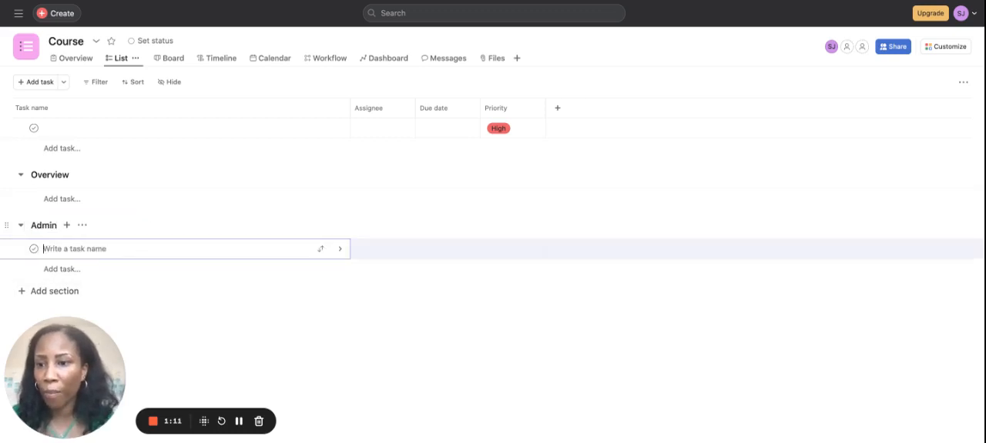
Step: Add a section named "Tech" below the Admin section
{"action": "left_click", "coordinate": [50, 294]}
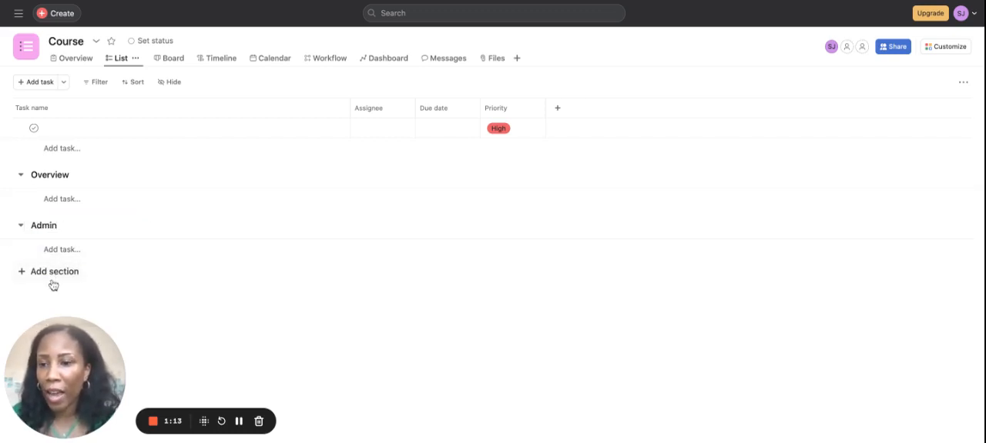
{"action": "left_click", "coordinate": [54, 279]}
{"action": "type", "text": "Tech"}
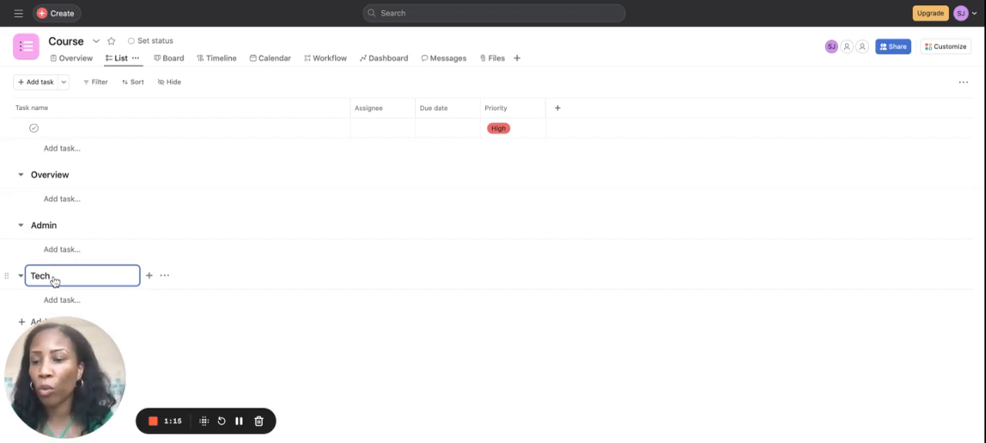
{"action": "key", "text": "Return"}
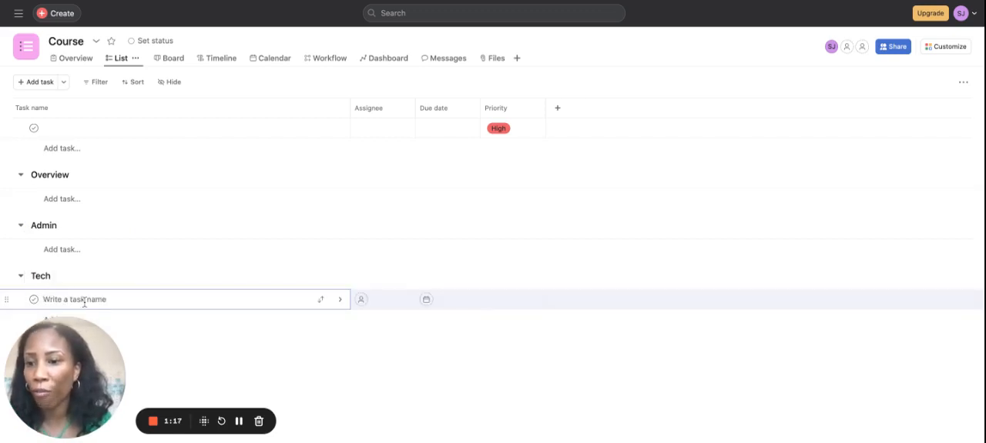
Step: Add a section named "Copy" below the Tech section
{"action": "left_click_drag", "start_coordinate": [70, 349], "coordinate": [344, 351]}
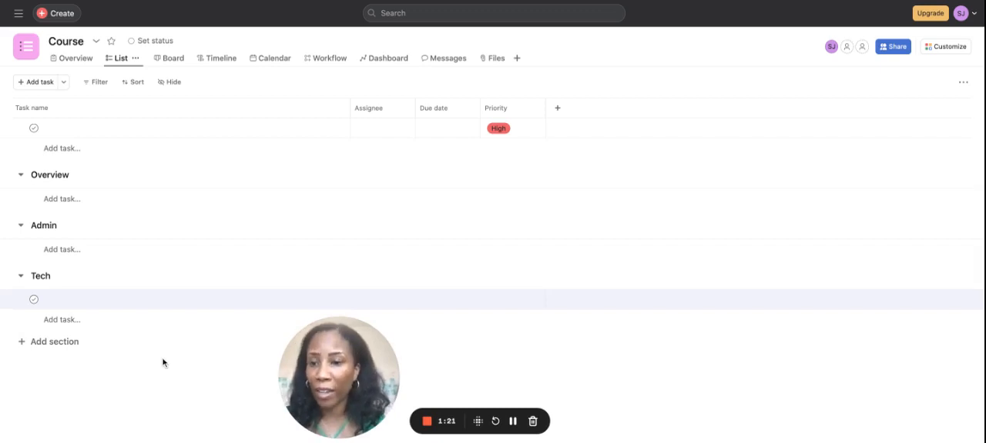
{"action": "left_click", "coordinate": [57, 346]}
{"action": "left_click", "coordinate": [52, 329]}
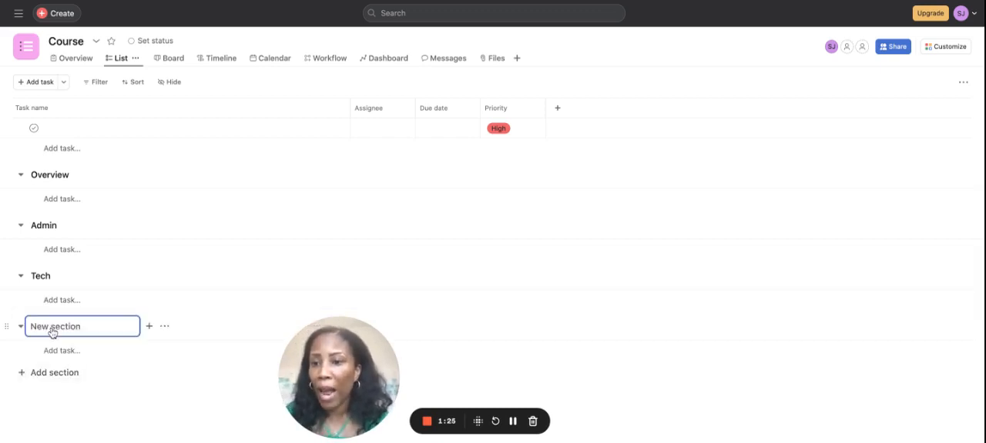
{"action": "type", "text": "Copy"}
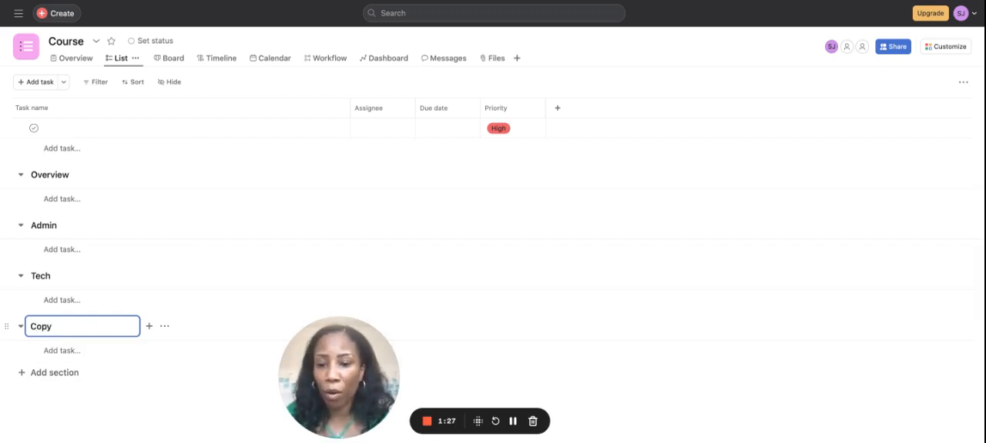
{"action": "key", "text": "Return"}
Step: Add a section named "Design" below the Copy section
{"action": "left_click", "coordinate": [41, 396]}
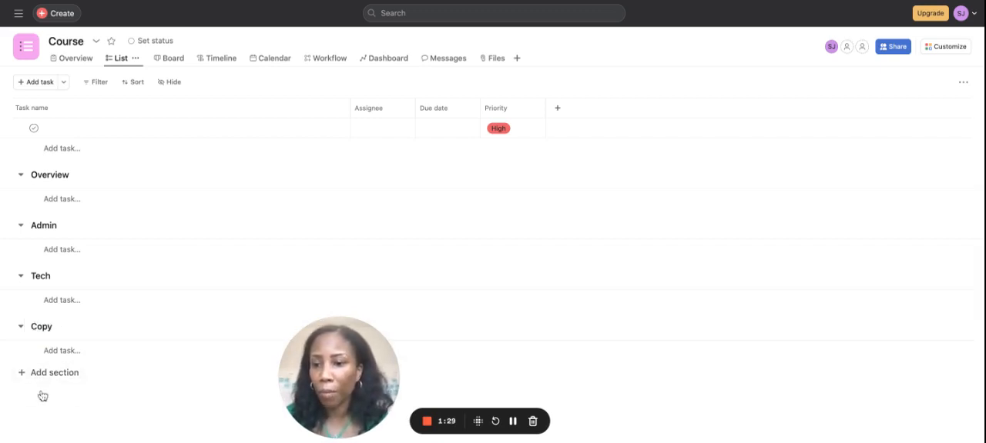
{"action": "left_click", "coordinate": [48, 379]}
{"action": "type", "text": "Graph"}
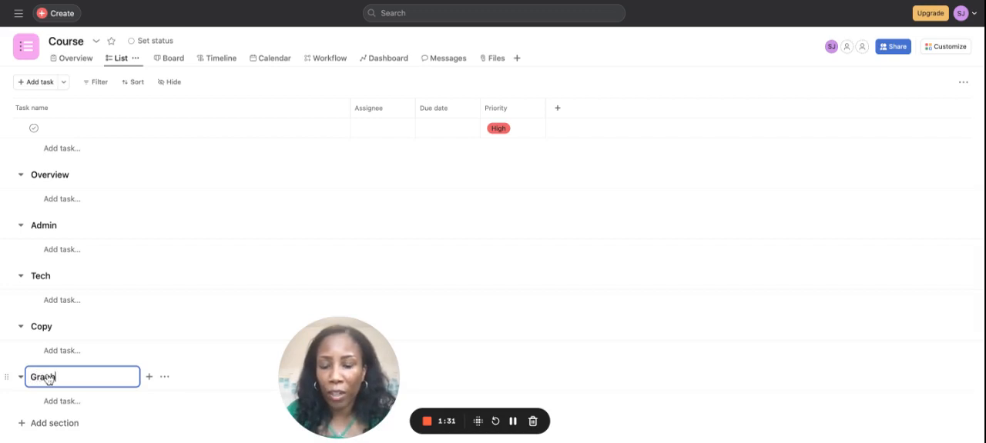
{"action": "type", "text": "ic Desi"}
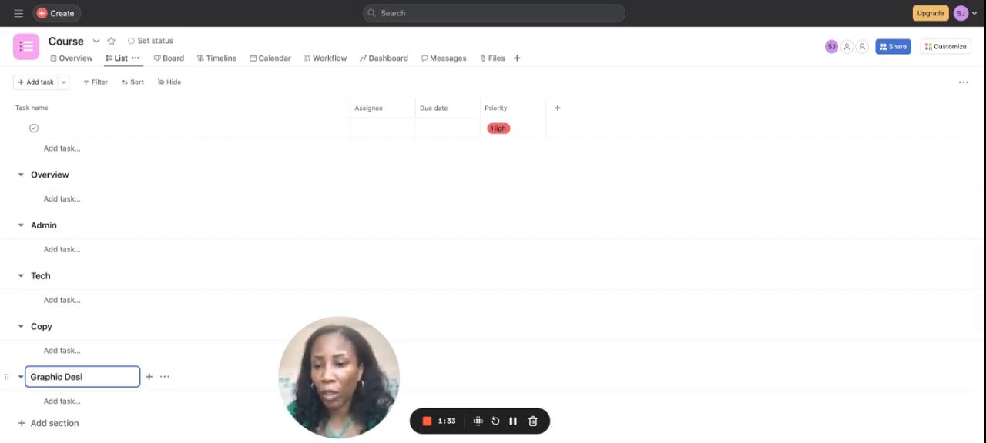
{"action": "key", "text": "BackSpace"}
{"action": "key", "text": "BackSpace"}
{"action": "key", "text": "BackSpace"}
{"action": "key", "text": "BackSpace"}
{"action": "key", "text": "BackSpace"}
{"action": "key", "text": "BackSpace"}
{"action": "key", "text": "BackSpace"}
{"action": "key", "text": "BackSpace"}
{"action": "key", "text": "BackSpace"}
{"action": "key", "text": "BackSpace"}
{"action": "type", "text": "Design"}
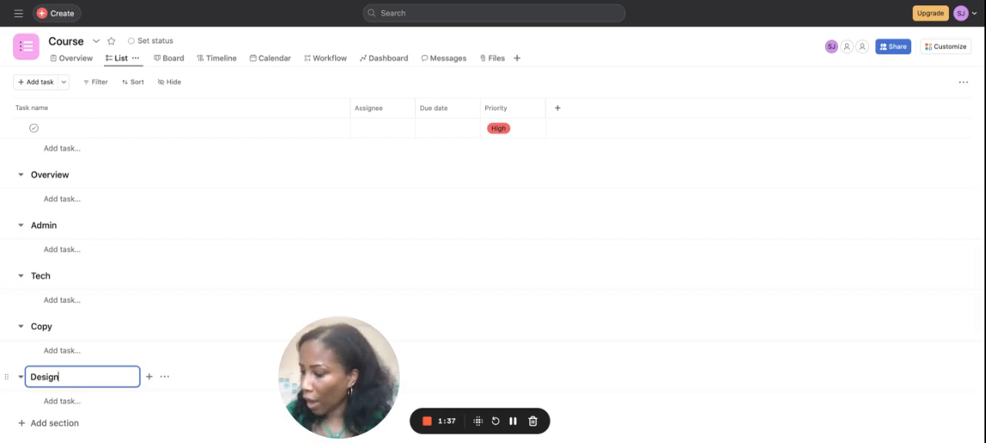
{"action": "key", "text": "Return"}
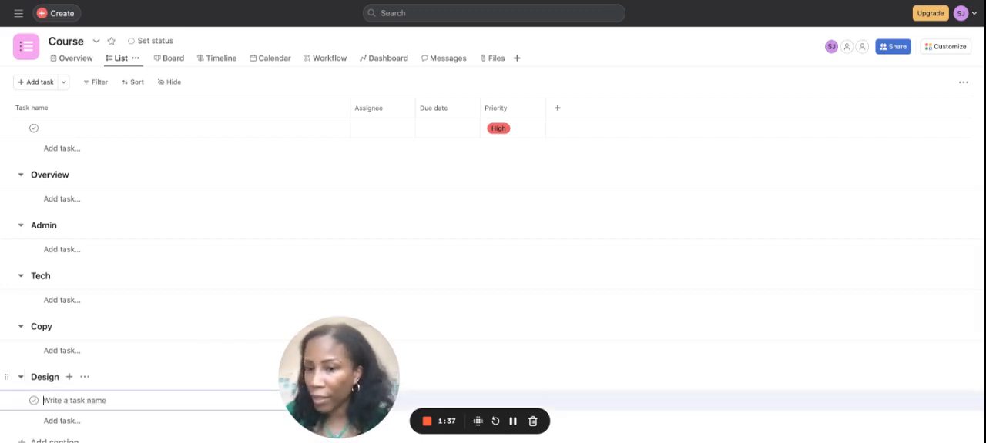
Step: Add a section named "Customer Support" below the Design section
{"action": "left_click", "coordinate": [48, 433]}
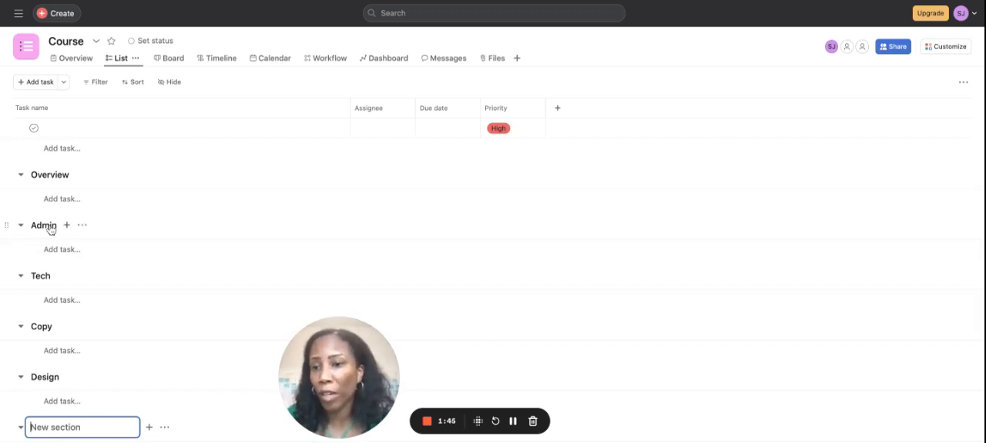
{"action": "type", "text": "Custome"}
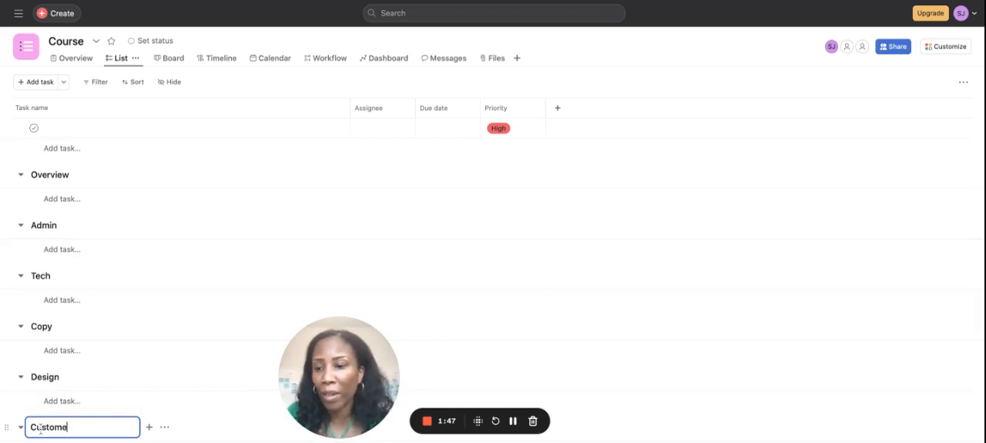
{"action": "type", "text": "r Support"}
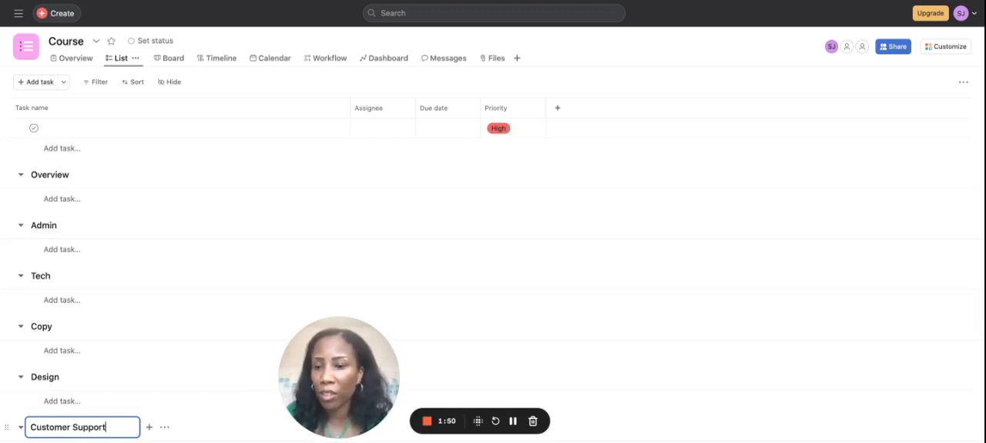
{"action": "key", "text": "Return"}
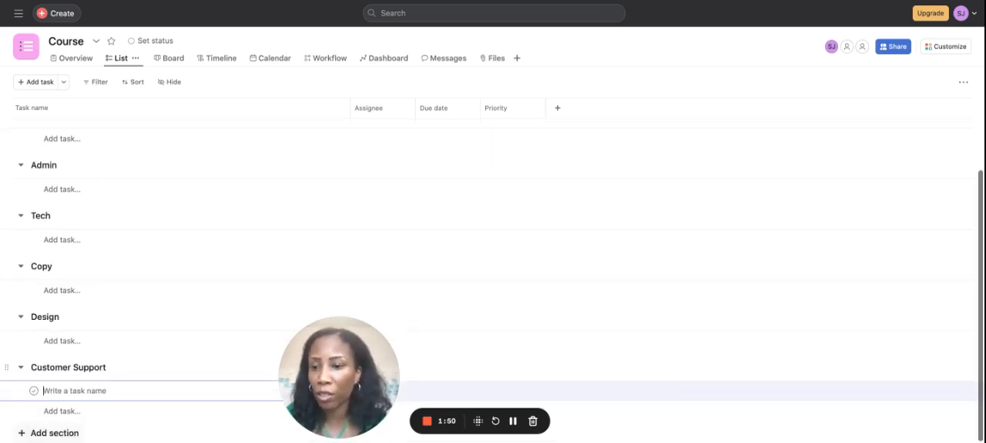
Step: Add a section named "Review" below the Customer Support section
{"action": "left_click", "coordinate": [47, 436]}
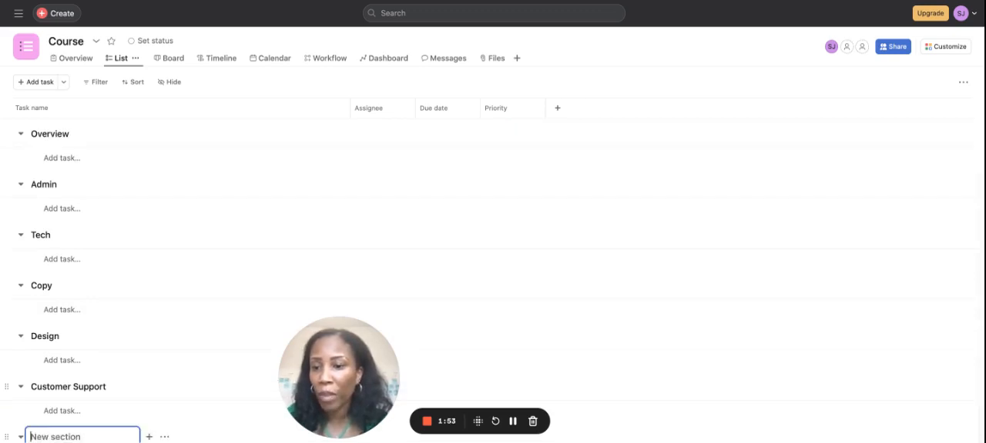
{"action": "type", "text": "Reviwew"}
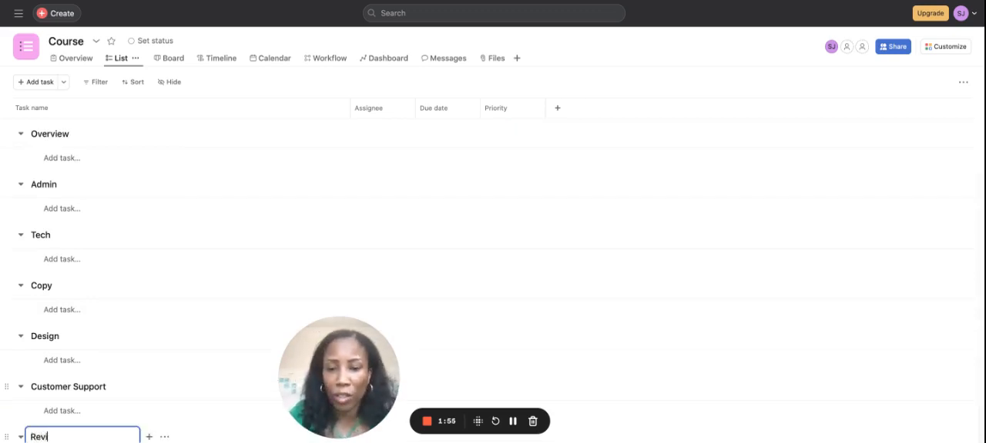
{"action": "key", "text": "BackSpace"}
{"action": "key", "text": "BackSpace"}
{"action": "key", "text": "BackSpace"}
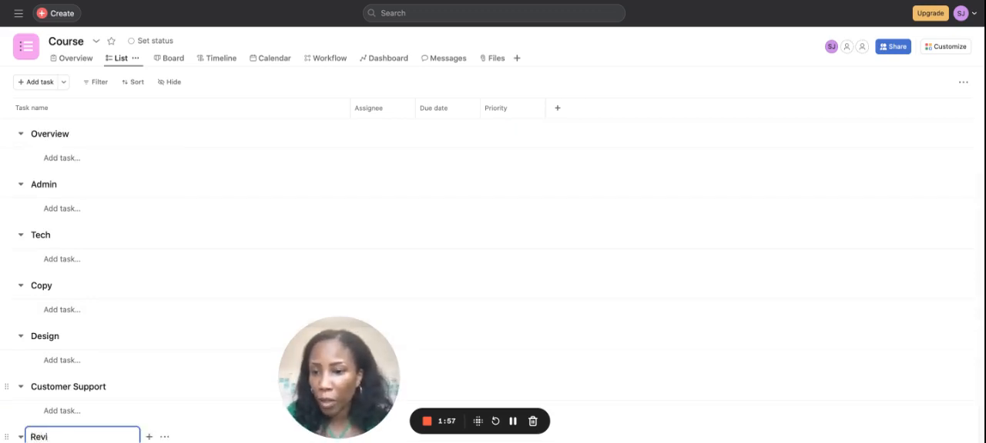
{"action": "type", "text": "ew"}
{"action": "key", "text": "Return"}
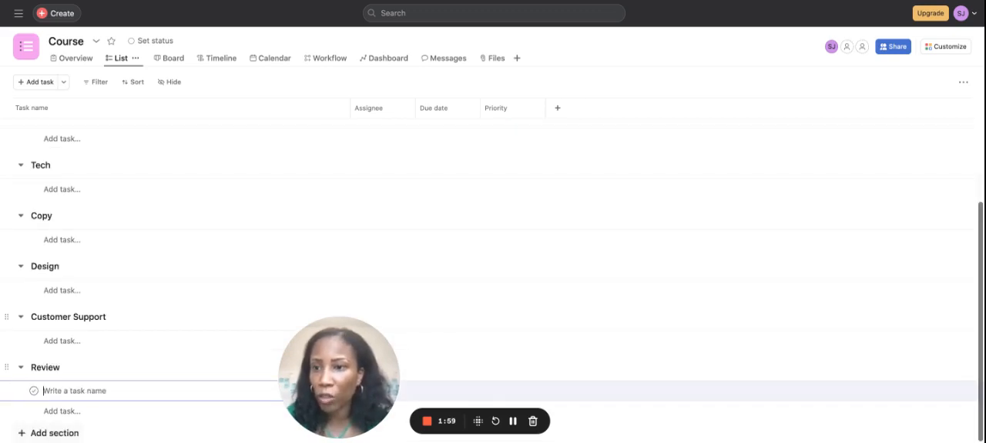
Step: Add a task named "What the course is about" to the Overview section
{"action": "scroll", "coordinate": [42, 212], "scroll_direction": "up", "scroll_amount": 3}
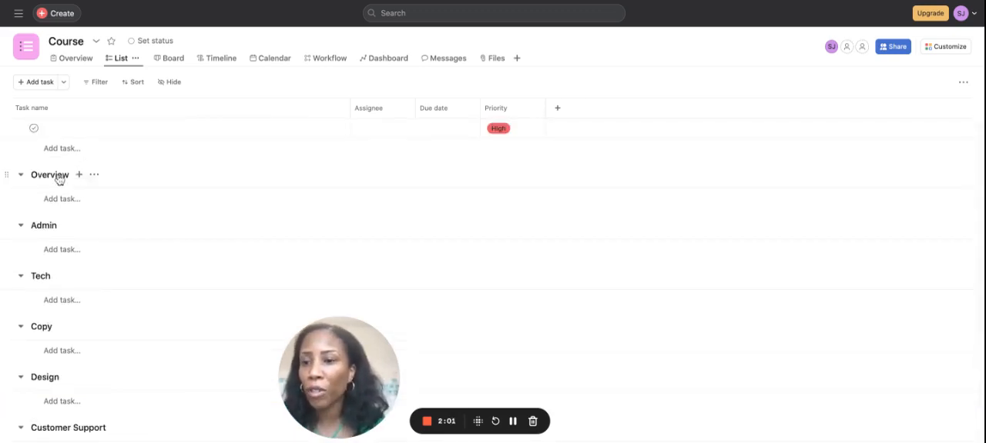
{"action": "left_click", "coordinate": [59, 200]}
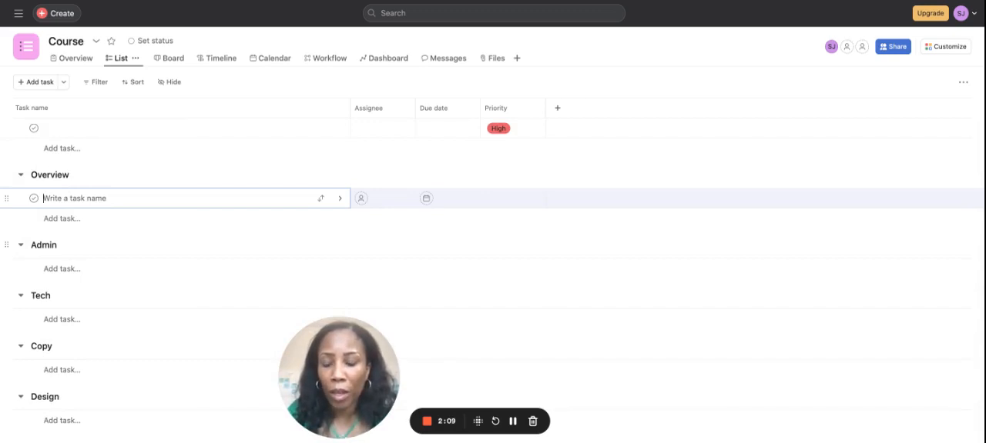
{"action": "type", "text": "Info"}
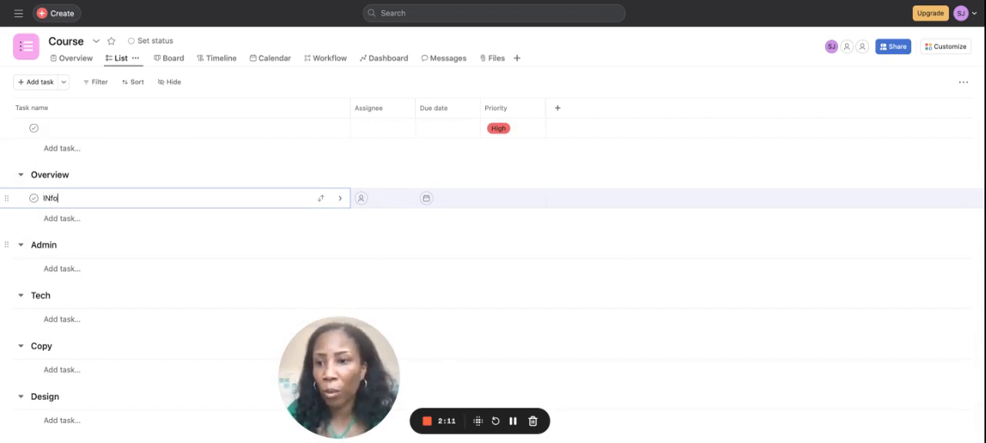
{"action": "key", "text": "BackSpace"}
{"action": "key", "text": "BackSpace"}
{"action": "key", "text": "BackSpace"}
{"action": "key", "text": "BackSpace"}
{"action": "type", "text": "Whs"}
{"action": "key", "text": "BackSpace"}
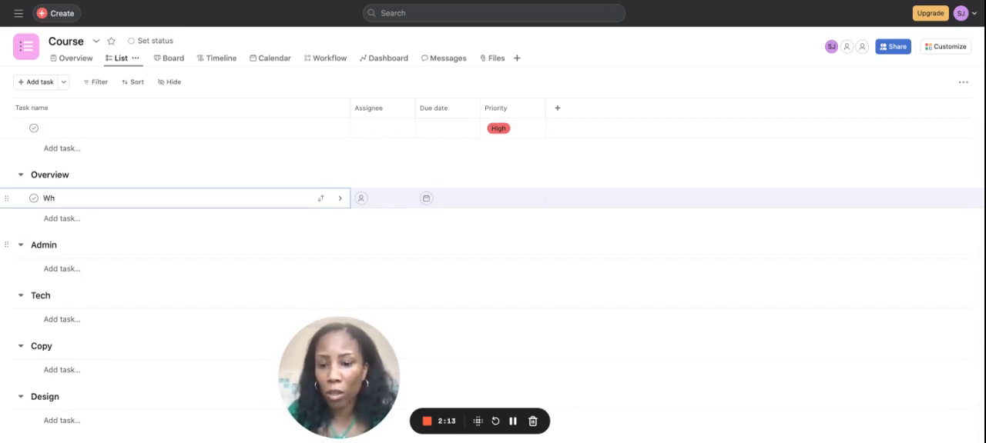
{"action": "type", "text": "at the course is about"}
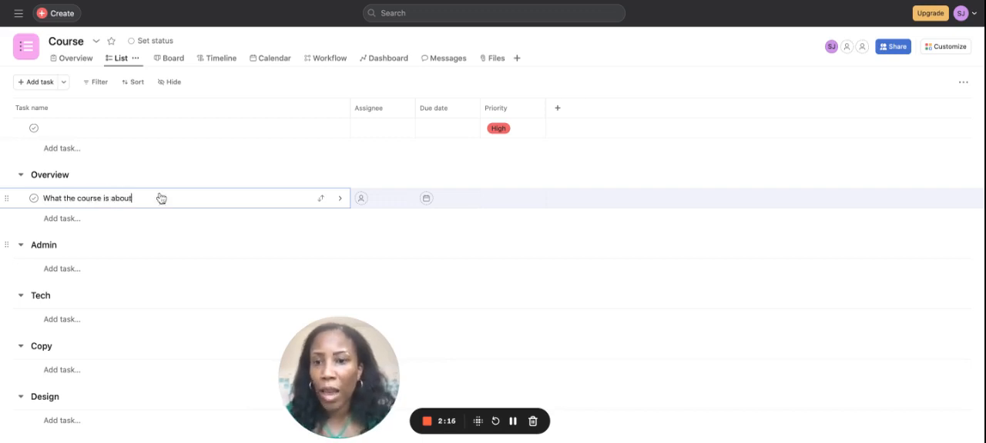
Step: Open the details of "What the course is about" and start its description with the lines "Add here course info.", "Who is it for" and "Price"
{"action": "left_click", "coordinate": [340, 197]}
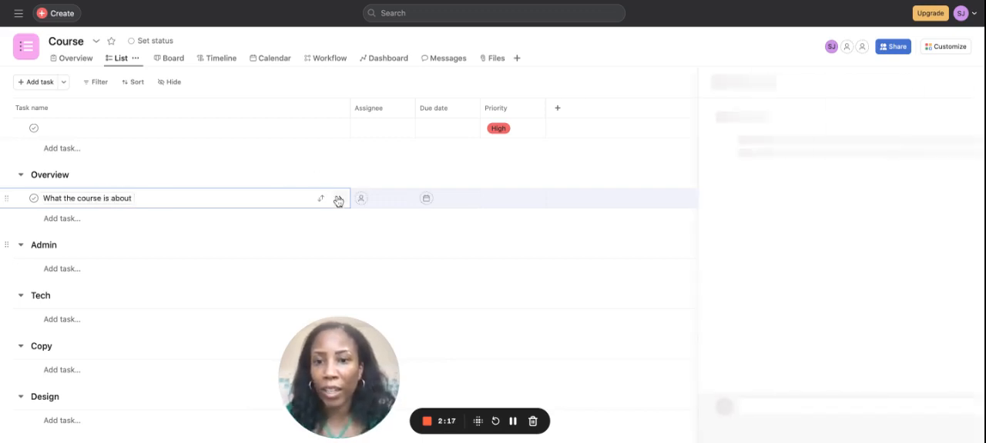
{"action": "left_click", "coordinate": [693, 270]}
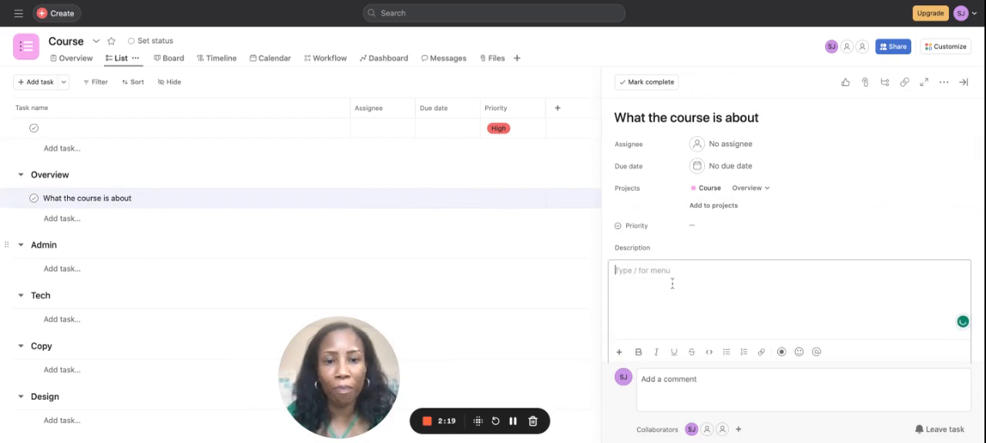
{"action": "type", "text": "Add here cou"}
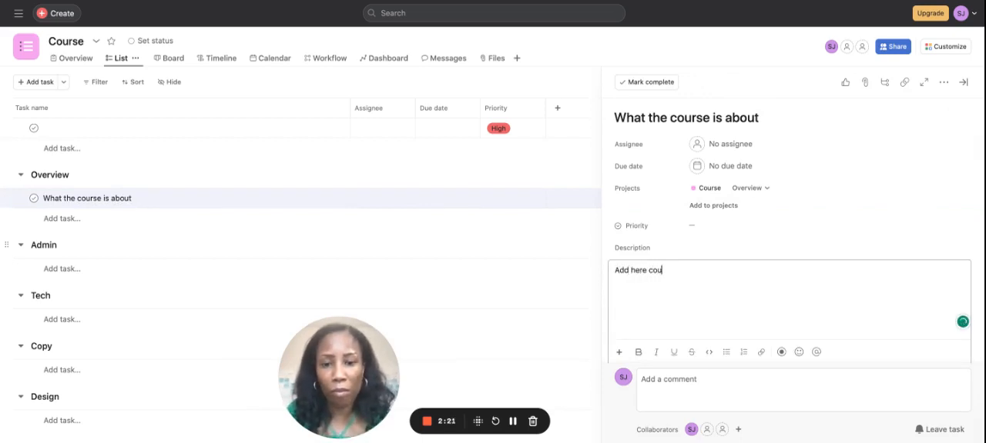
{"action": "type", "text": "rse info."}
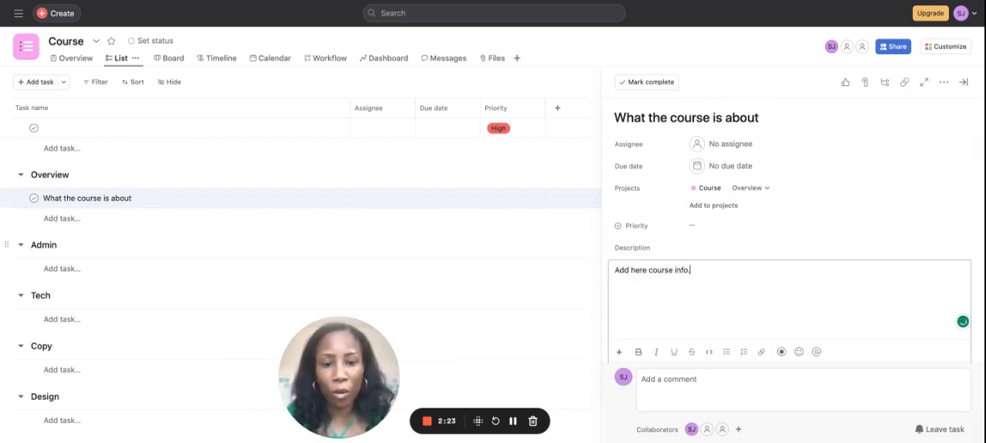
{"action": "key", "text": "Return"}
{"action": "type", "text": "Who is it for"}
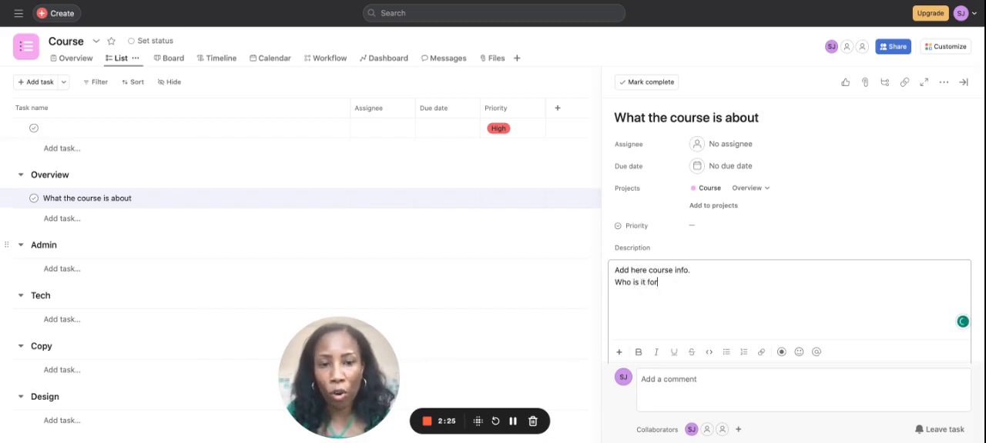
{"action": "key", "text": "Return"}
{"action": "type", "text": "Price"}
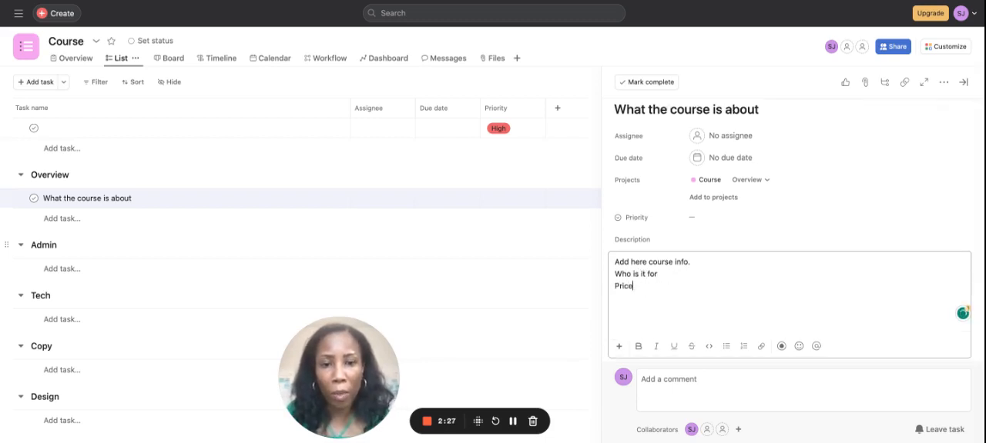
Step: Add the lines "Lifetime access?" and "Drip feed?" to the course task's description
{"action": "key", "text": "Return"}
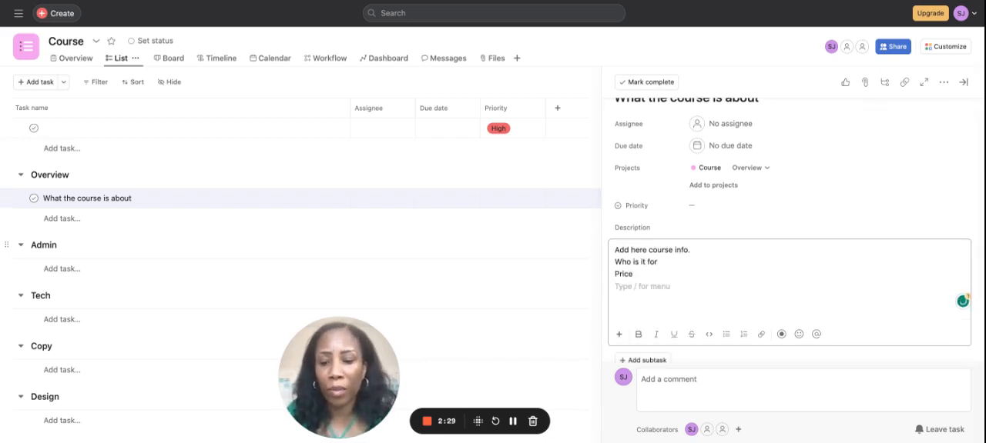
{"action": "type", "text": "Lifetime a"}
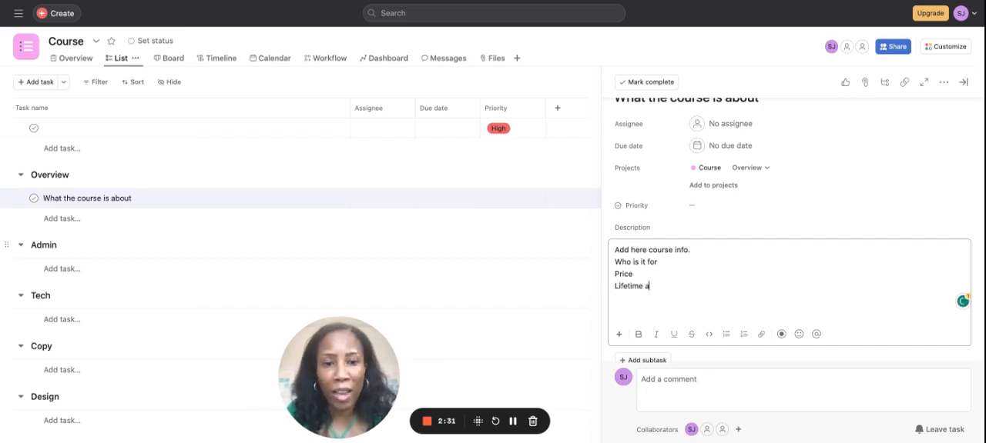
{"action": "type", "text": "ccess?"}
{"action": "key", "text": "Return"}
{"action": "type", "text": "D"}
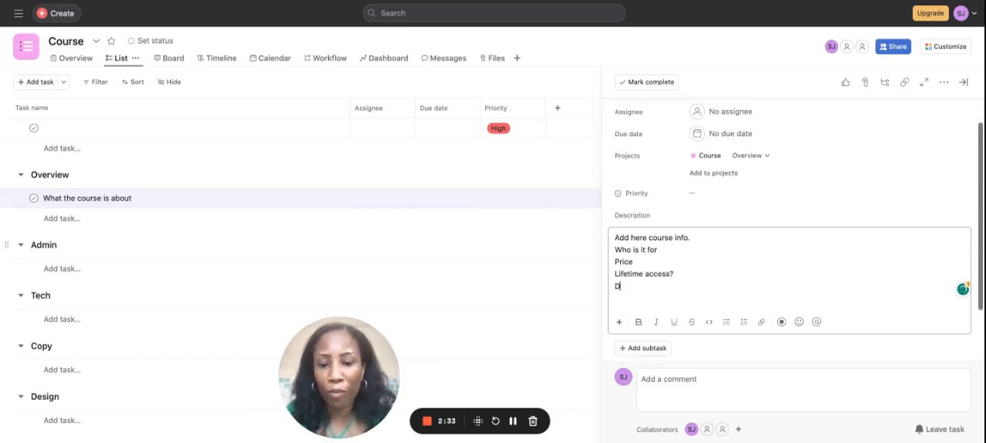
{"action": "type", "text": "rip feed?"}
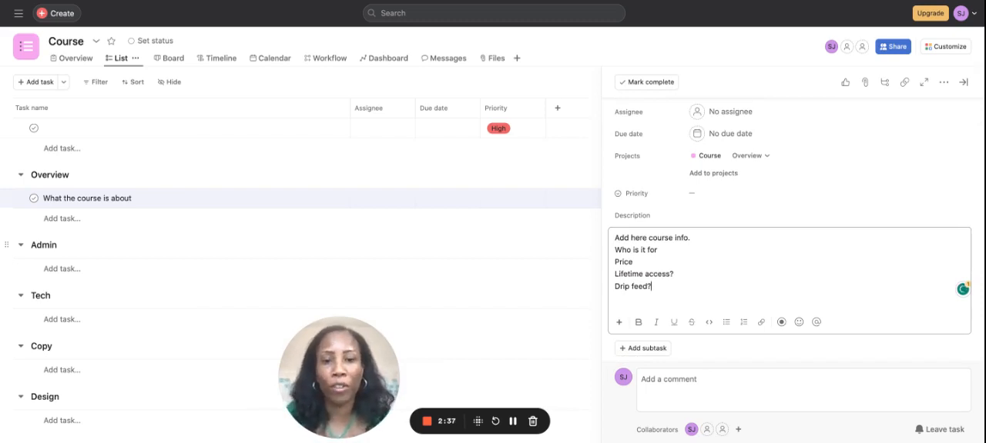
Step: Add a final line reading "Estimate Launch date" to the course task's description
{"action": "key", "text": "Return"}
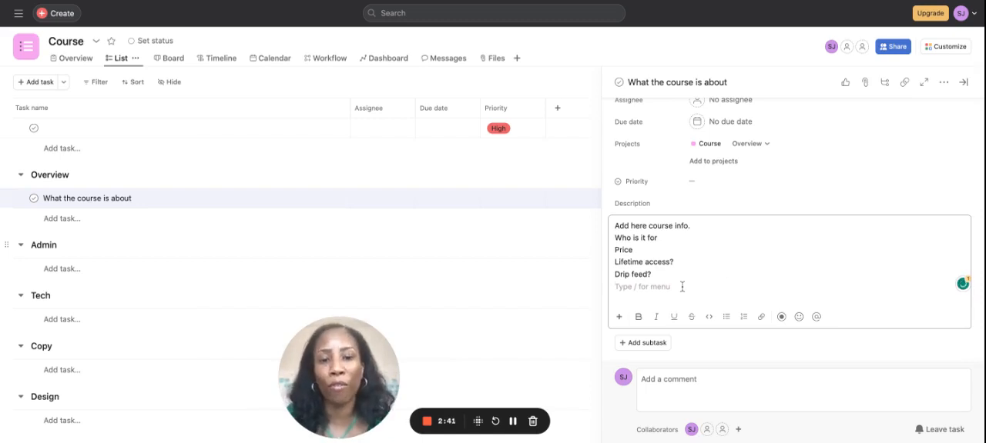
{"action": "type", "text": "Es"}
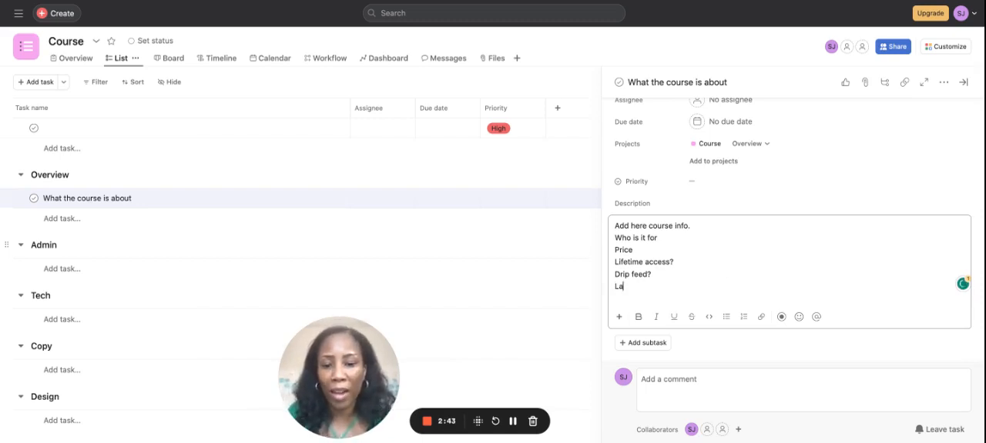
{"action": "key", "text": "BackSpace"}
{"action": "key", "text": "BackSpace"}
{"action": "type", "text": "Estimate Laumnxh"}
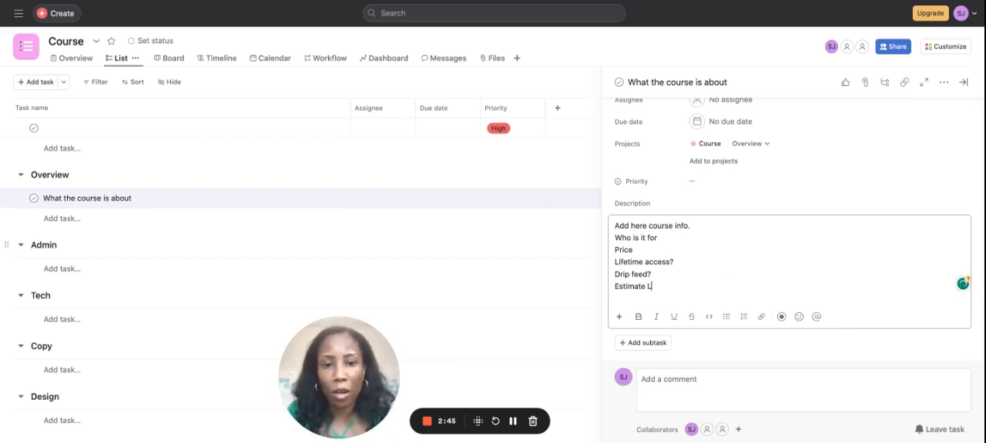
{"action": "key", "text": "BackSpace"}
{"action": "key", "text": "BackSpace"}
{"action": "key", "text": "BackSpace"}
{"action": "key", "text": "BackSpace"}
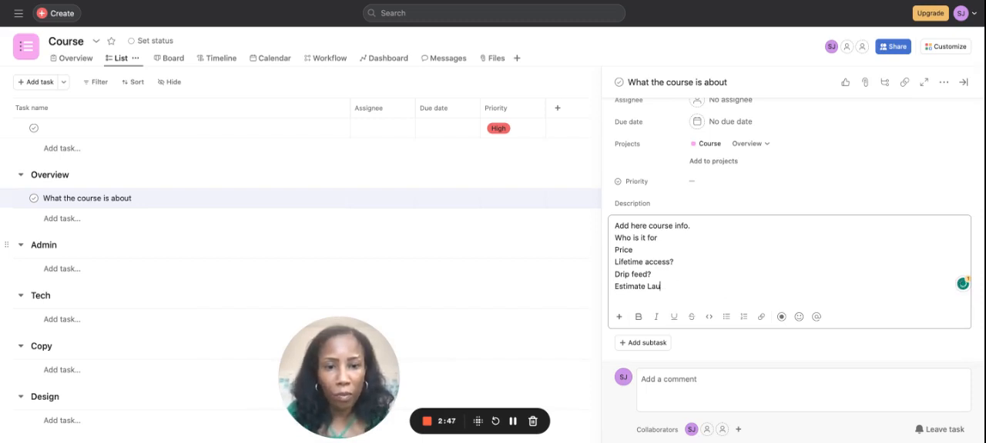
{"action": "type", "text": "unch date"}
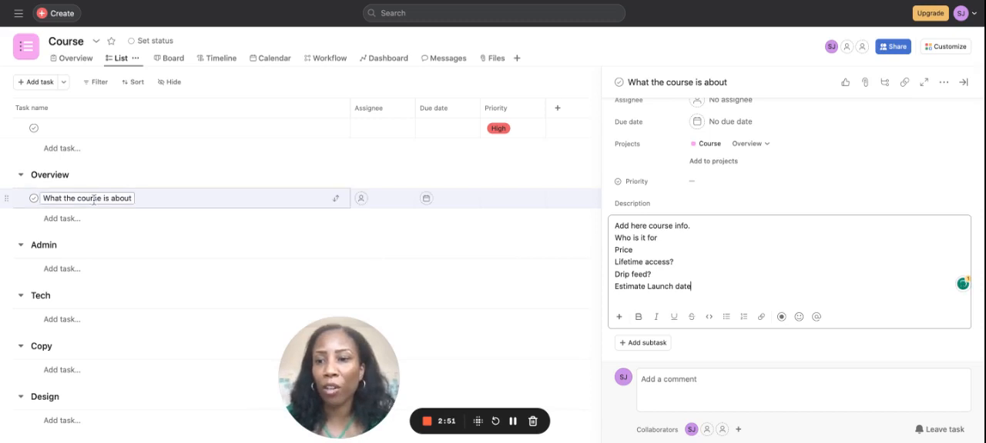
Step: Add a task named "Proof read the sales page" to the Admin section
{"action": "left_click", "coordinate": [66, 219]}
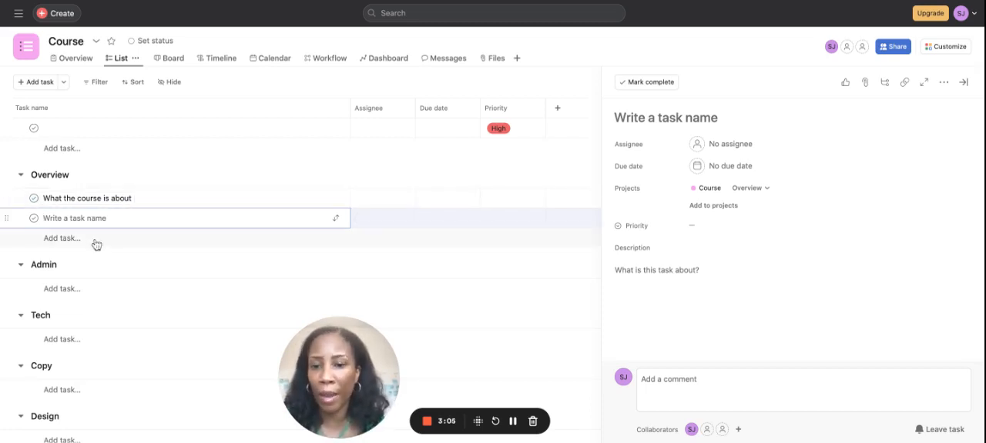
{"action": "scroll", "coordinate": [97, 267], "scroll_direction": "down", "scroll_amount": 1}
{"action": "scroll", "coordinate": [97, 268], "scroll_direction": "down", "scroll_amount": 3}
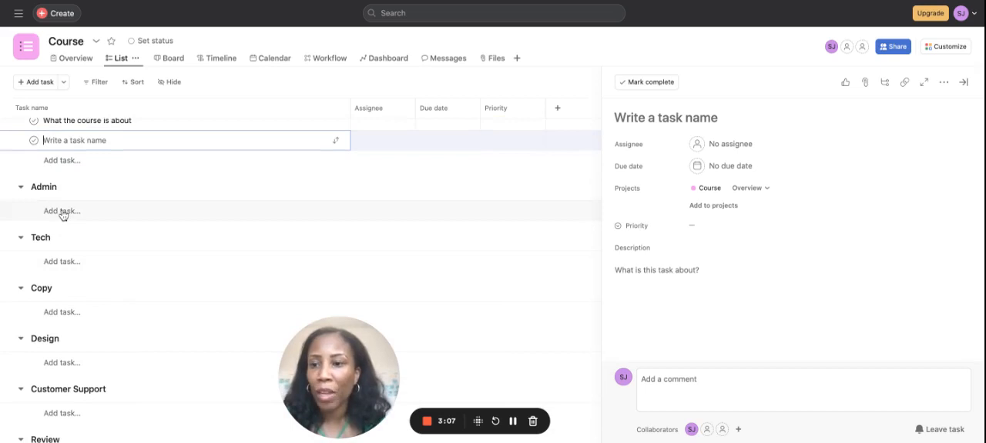
{"action": "left_click", "coordinate": [64, 215]}
{"action": "left_click", "coordinate": [64, 202]}
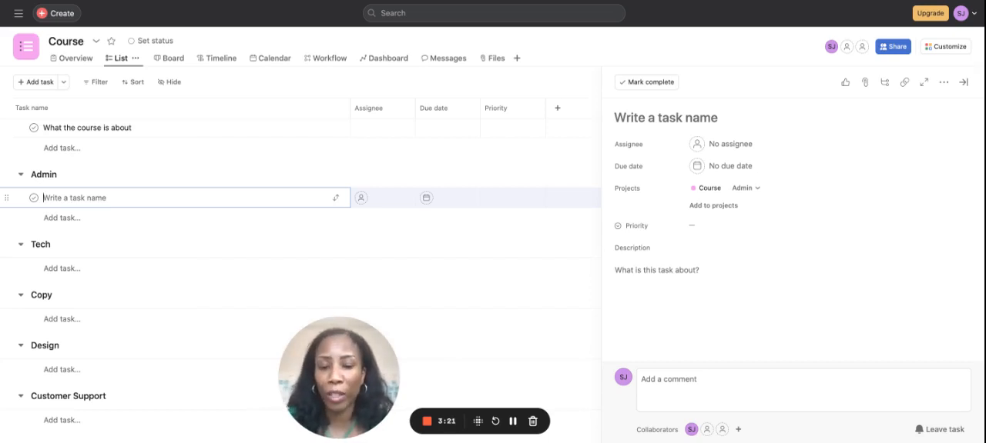
{"action": "type", "text": "Pro"}
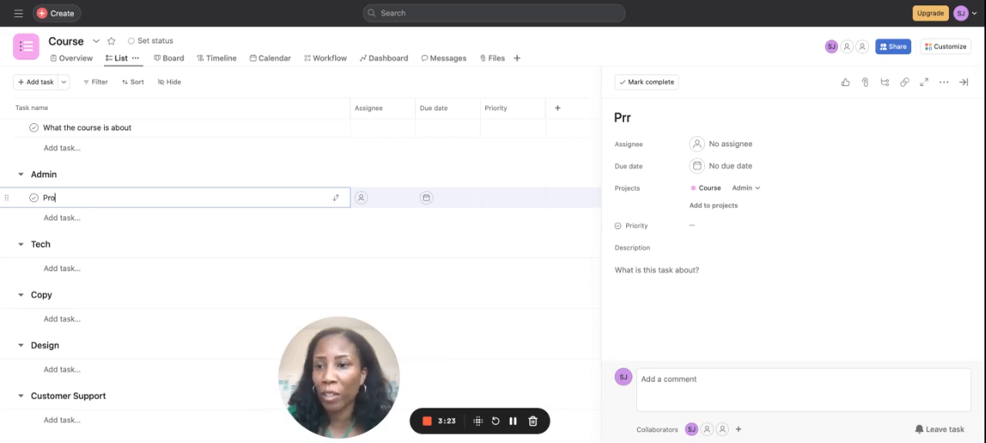
{"action": "type", "text": "fof read "}
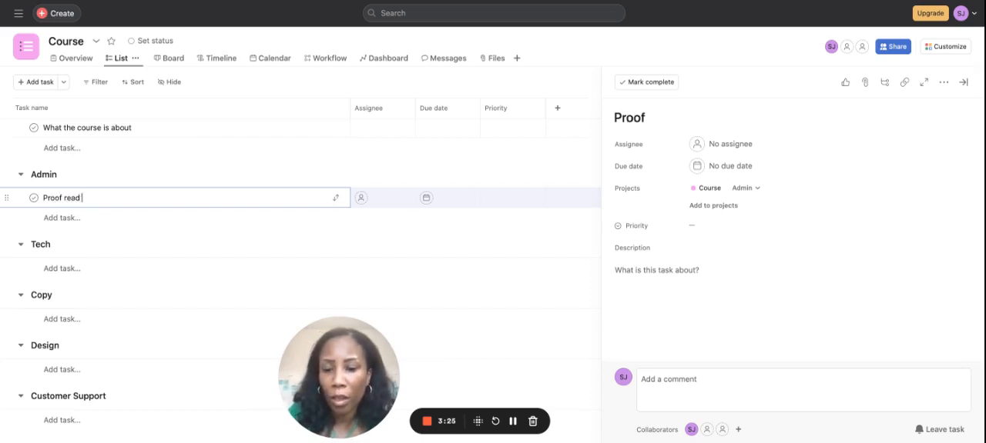
{"action": "type", "text": "the sales page"}
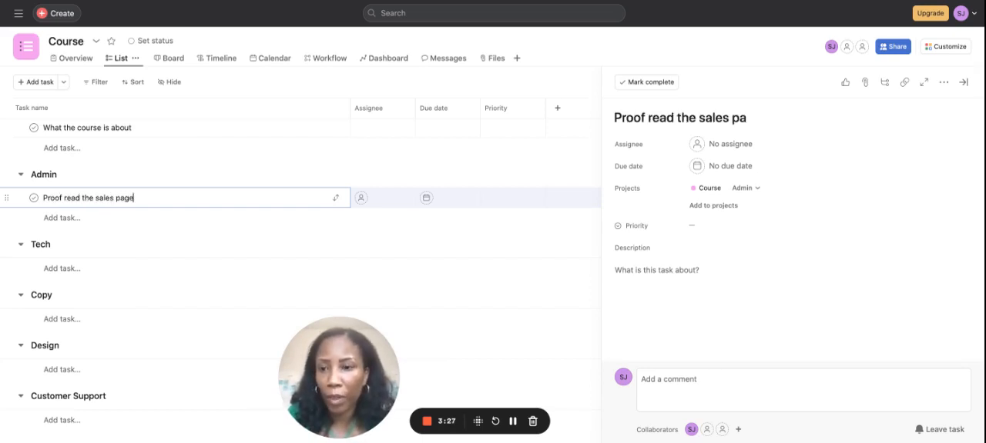
Step: Add a task named "Check all videos are working inside the platform" below the sales page task in the Admin section
{"action": "key", "text": "Return"}
{"action": "type", "text": "Check a"}
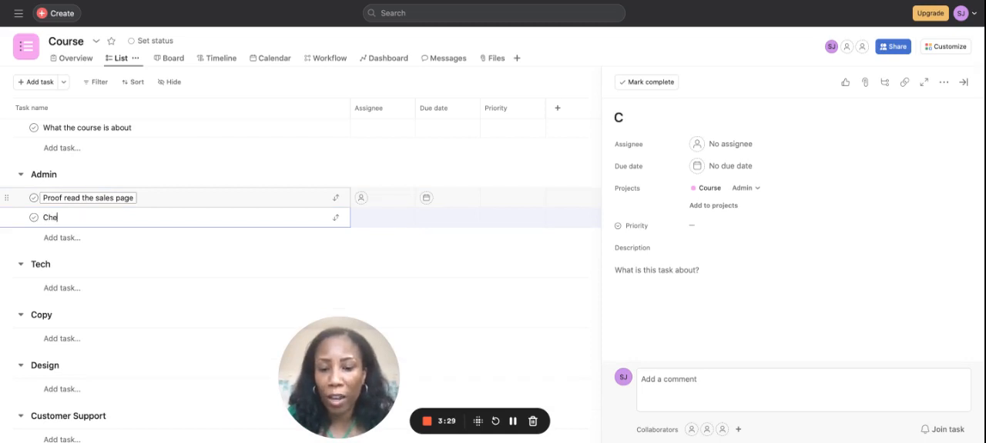
{"action": "type", "text": "os a"}
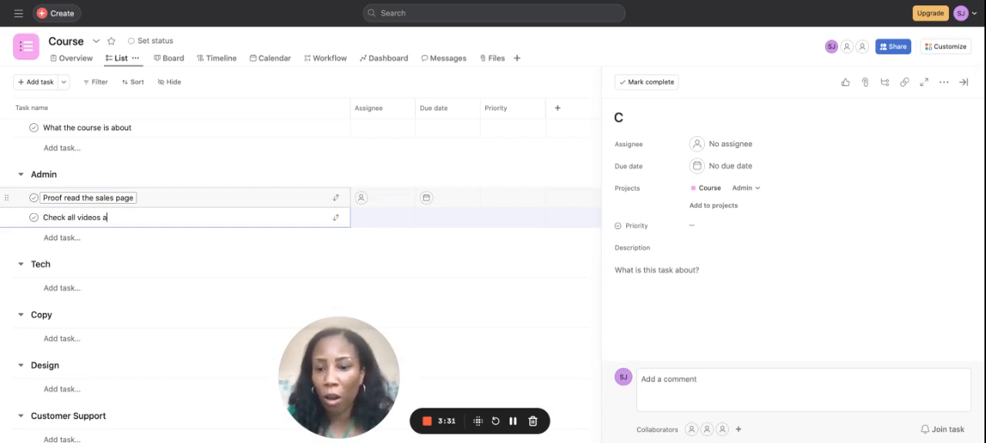
{"action": "type", "text": "re working insid"}
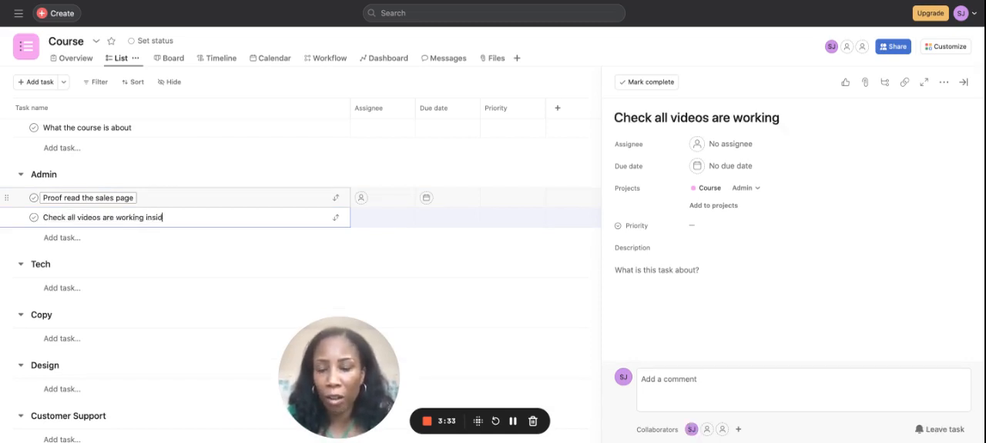
{"action": "type", "text": "e the platform"}
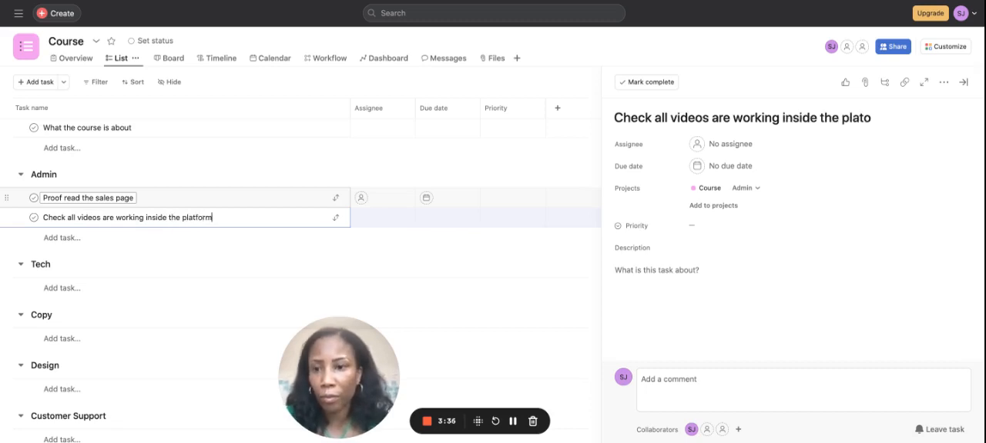
Step: Add a third Admin task named "Do a test purchase and check email delivery", correcting the misspelled words in its name
{"action": "key", "text": "Return"}
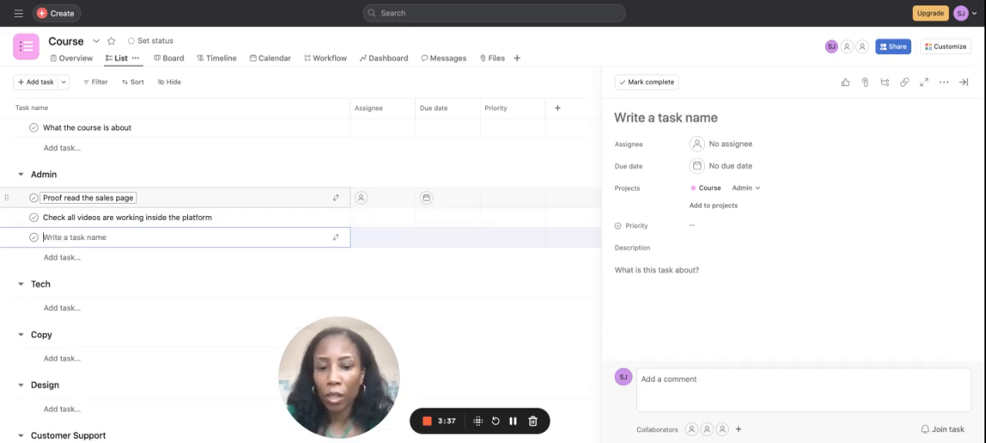
{"action": "type", "text": "Do a test ourcha"}
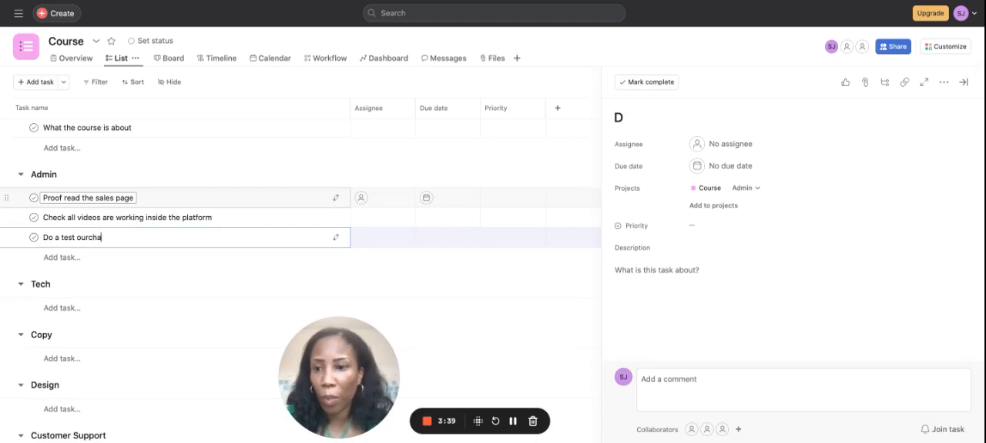
{"action": "type", "text": "se anbd check"}
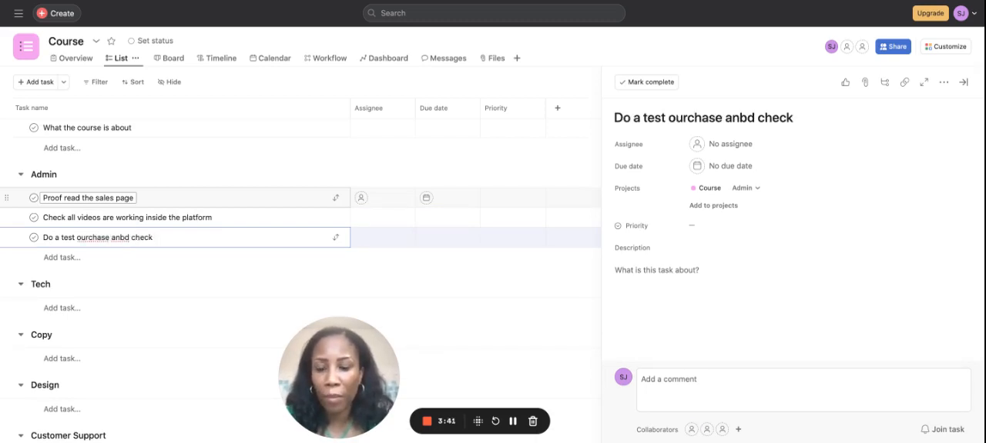
{"action": "type", "text": " email delivert"}
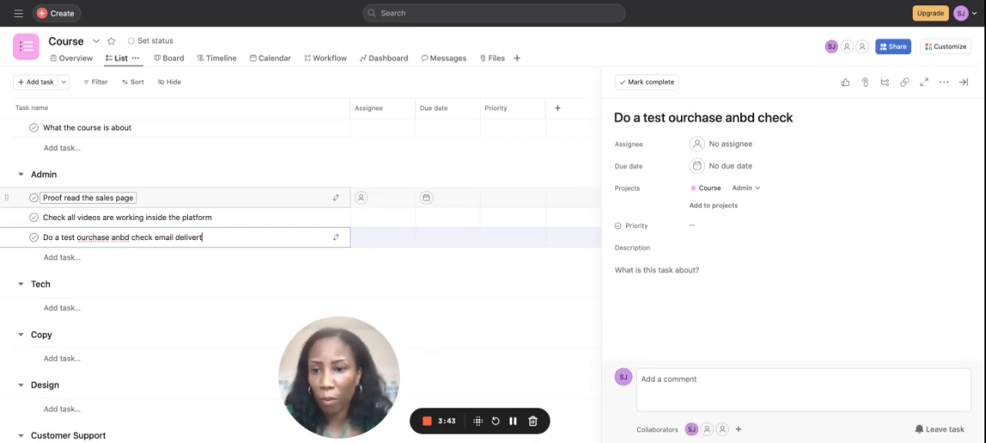
{"action": "left_click", "coordinate": [80, 238]}
{"action": "key", "text": "BackSpace"}
{"action": "type", "text": "p"}
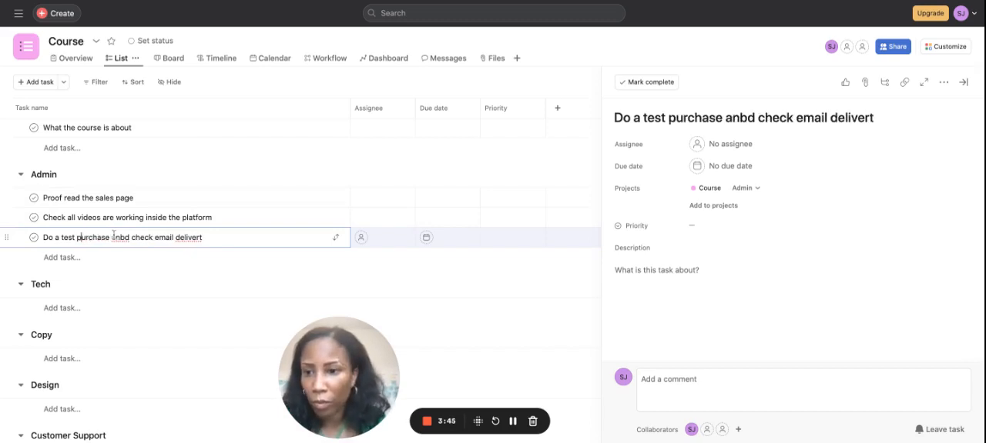
{"action": "left_click", "coordinate": [125, 237]}
{"action": "key", "text": "BackSpace"}
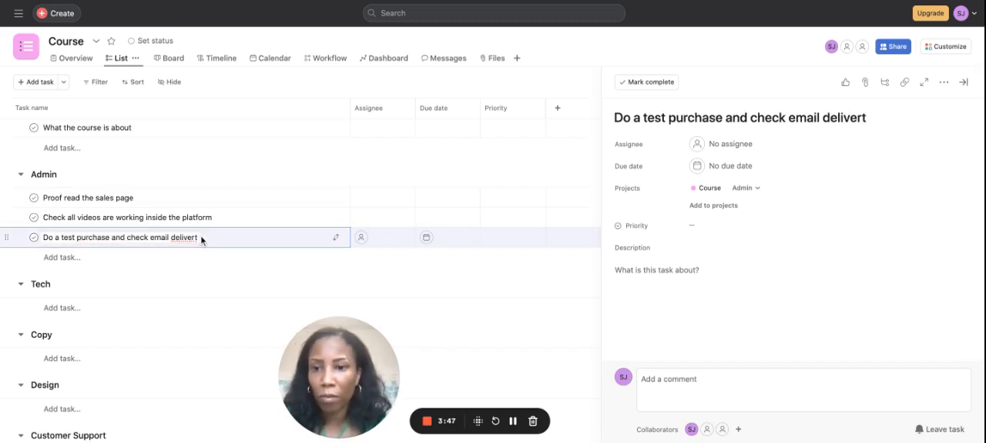
{"action": "left_click", "coordinate": [200, 237]}
{"action": "key", "text": "BackSpace"}
{"action": "type", "text": "y"}
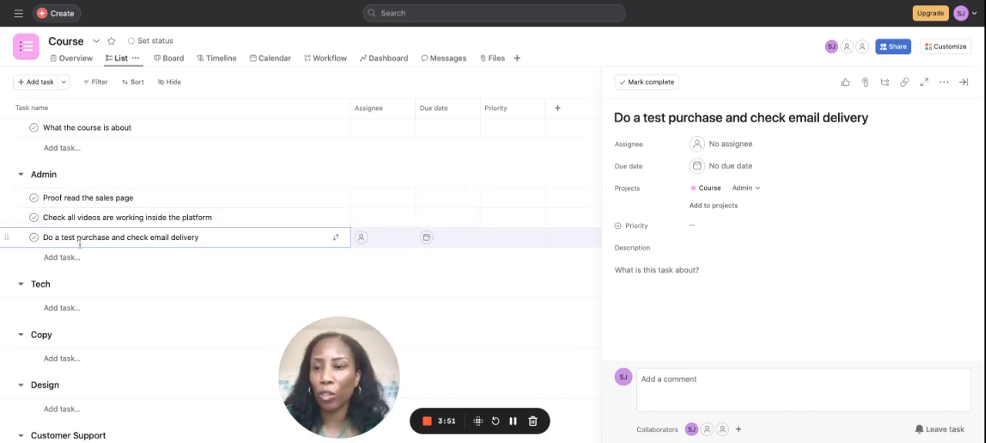
Step: Add a task named "Schedule team calls" at the end of the Admin section
{"action": "scroll", "coordinate": [80, 243], "scroll_direction": "down", "scroll_amount": 2}
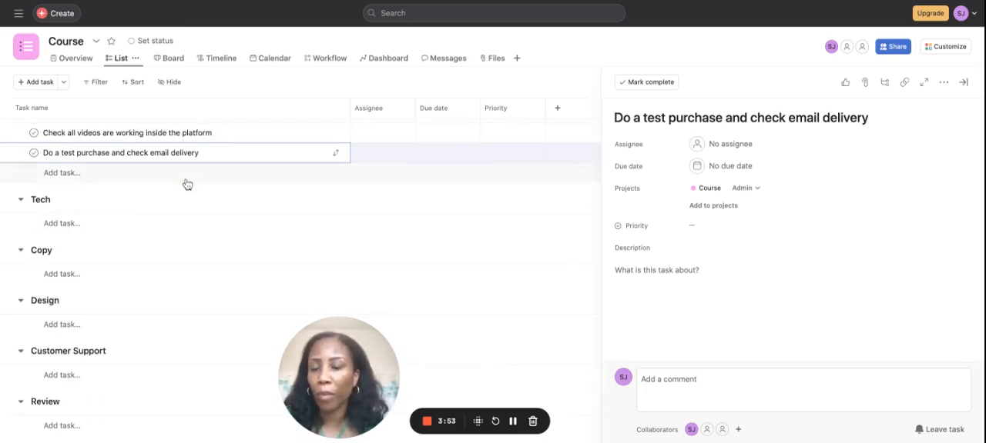
{"action": "key", "text": "Return"}
{"action": "type", "text": "S"}
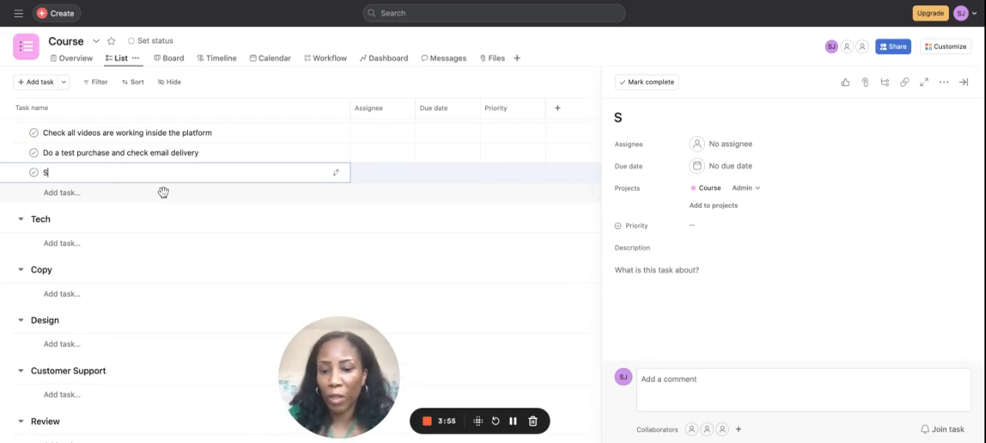
{"action": "type", "text": "chedule team "}
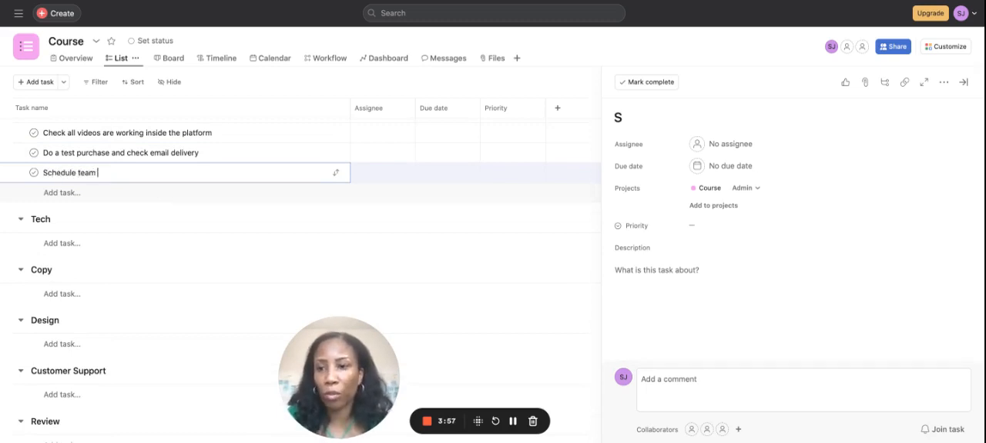
{"action": "type", "text": "calls"}
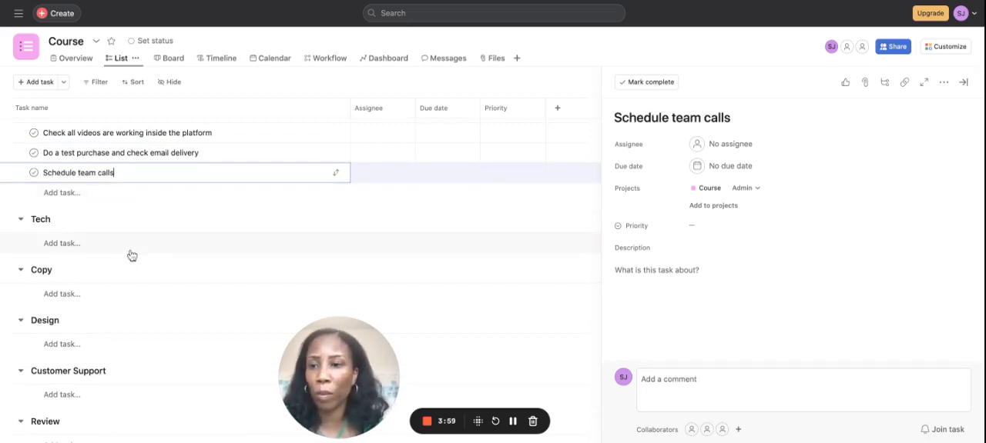
{"action": "key", "text": "Return"}
{"action": "key", "text": "BackSpace"}
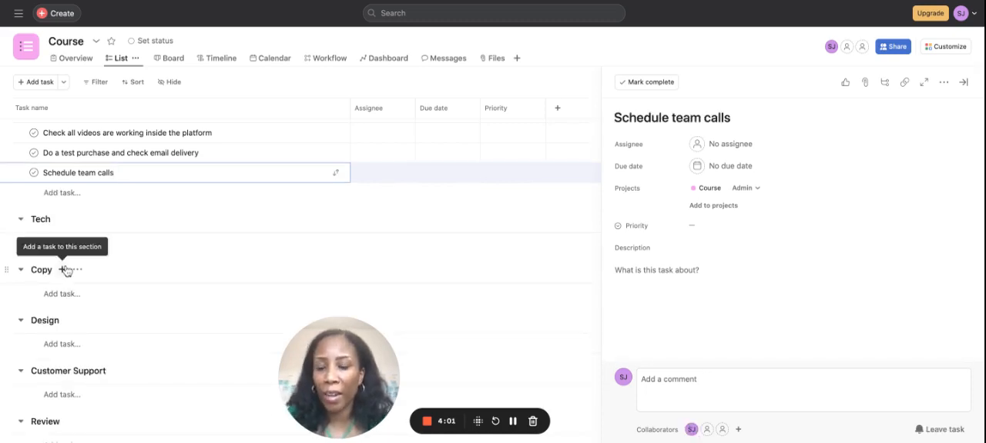
Step: Add a first task named "Create the sales page" to the Tech section
{"action": "left_click", "coordinate": [58, 246]}
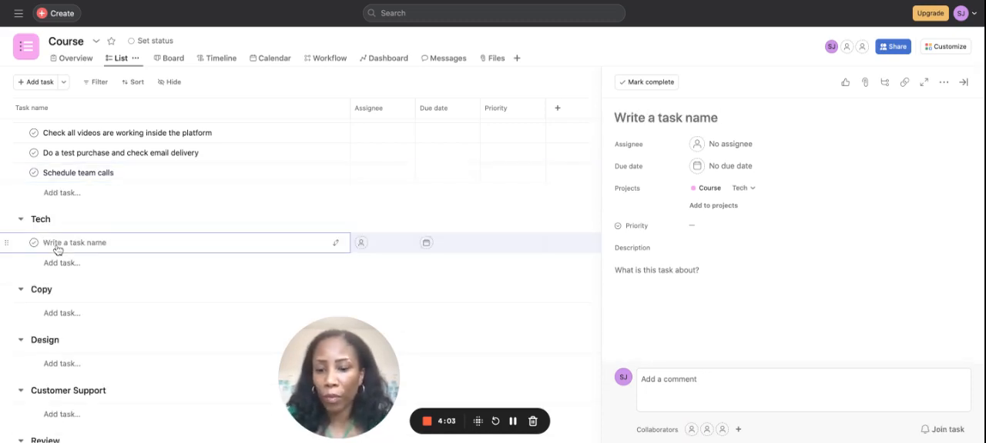
{"action": "type", "text": "Crearte th"}
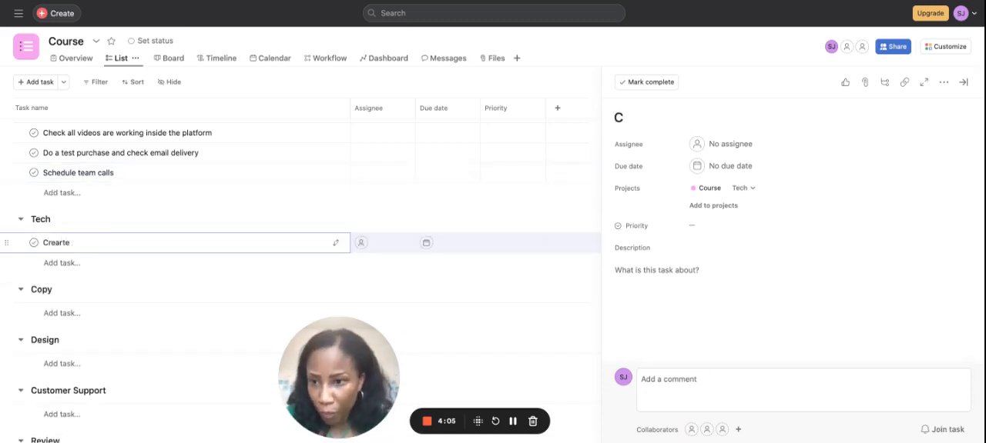
{"action": "key", "text": "BackSpace"}
{"action": "type", "text": "te the sale"}
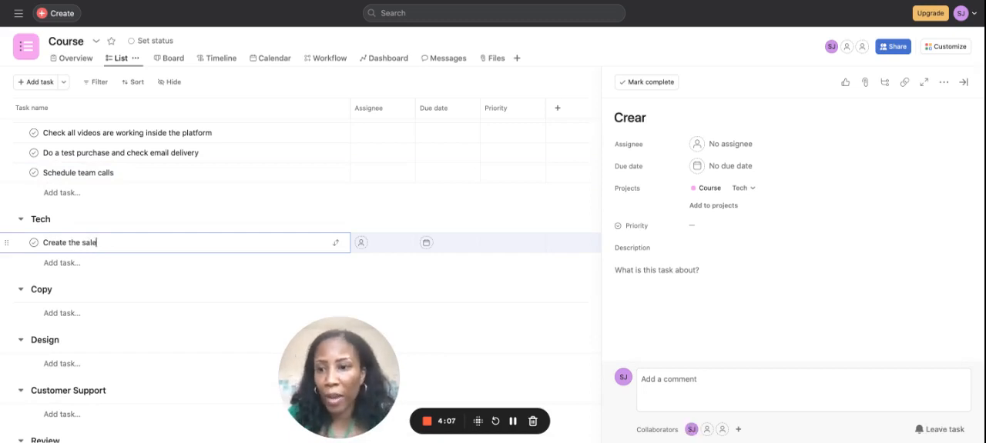
{"action": "type", "text": "s page"}
Step: Add a task named "Create the TY page" below the sales page task in the Tech section
{"action": "key", "text": "Return"}
{"action": "type", "text": "Creat"}
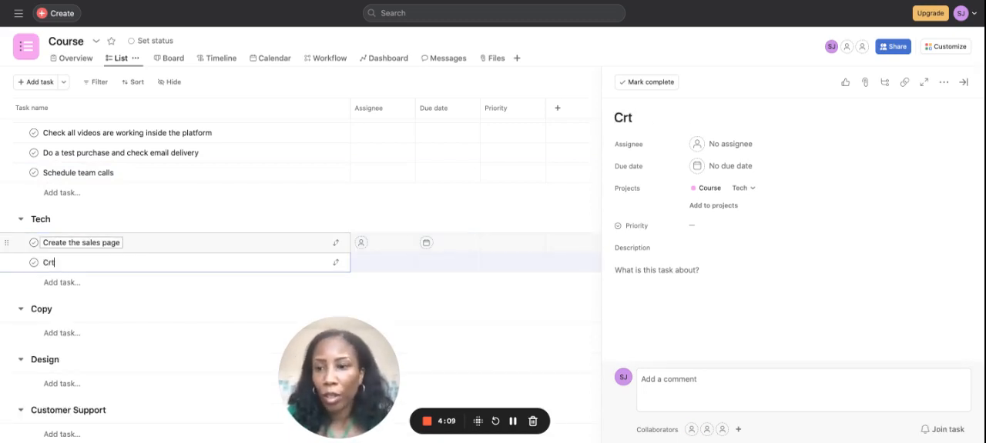
{"action": "type", "text": "e"}
{"action": "key", "text": "BackSpace"}
{"action": "key", "text": "BackSpace"}
{"action": "key", "text": "BackSpace"}
{"action": "type", "text": "rea"}
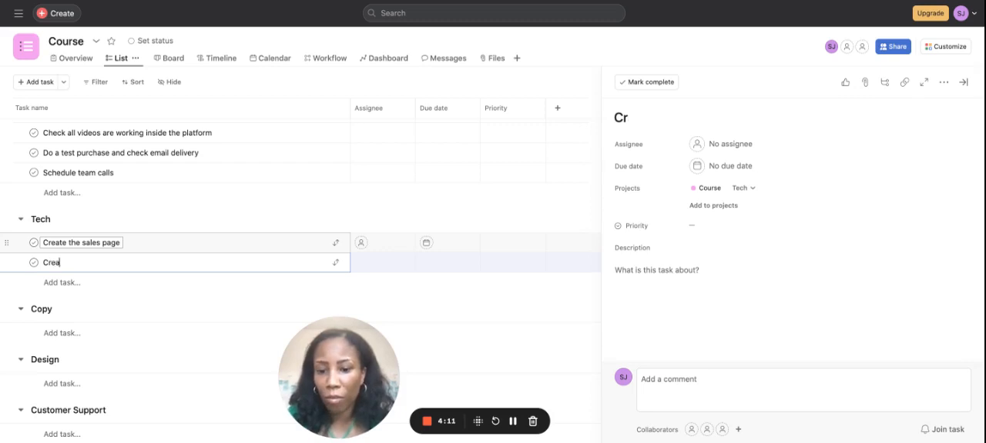
{"action": "type", "text": "te the TY pa"}
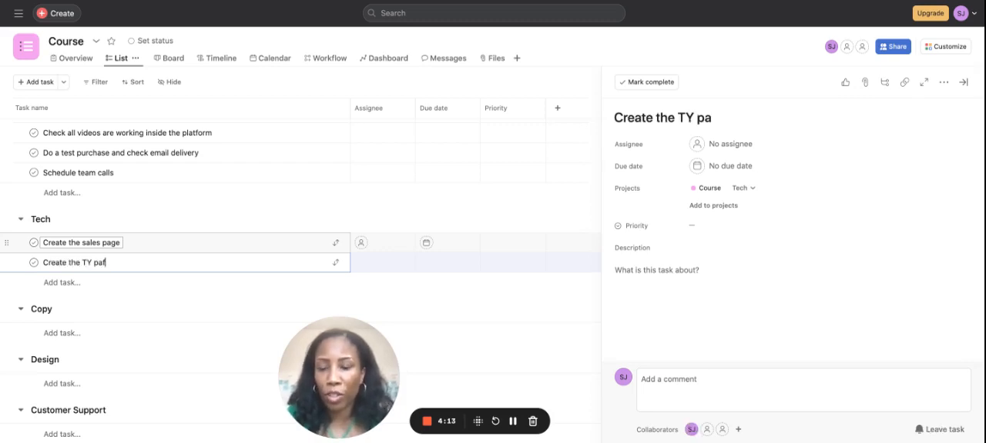
{"action": "type", "text": "ge"}
Step: Add a third Tech task named "Set up email delivery"
{"action": "key", "text": "Return"}
{"action": "type", "text": "Set u"}
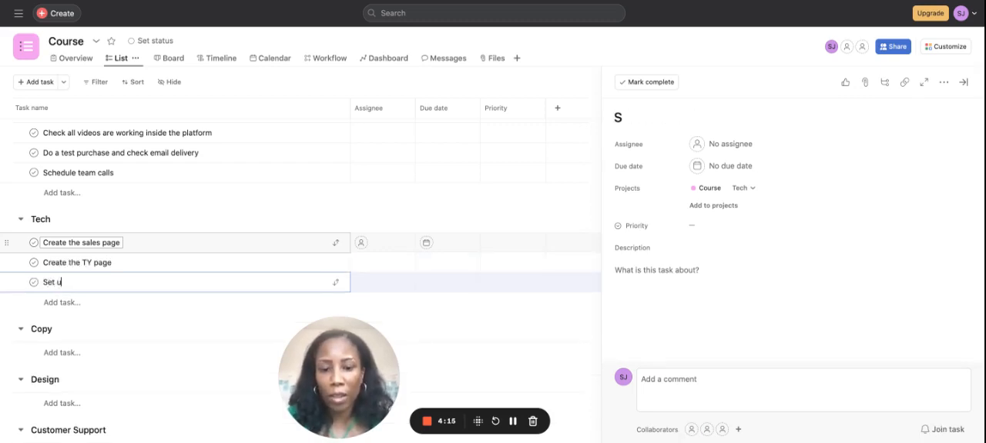
{"action": "type", "text": "p email deliver"}
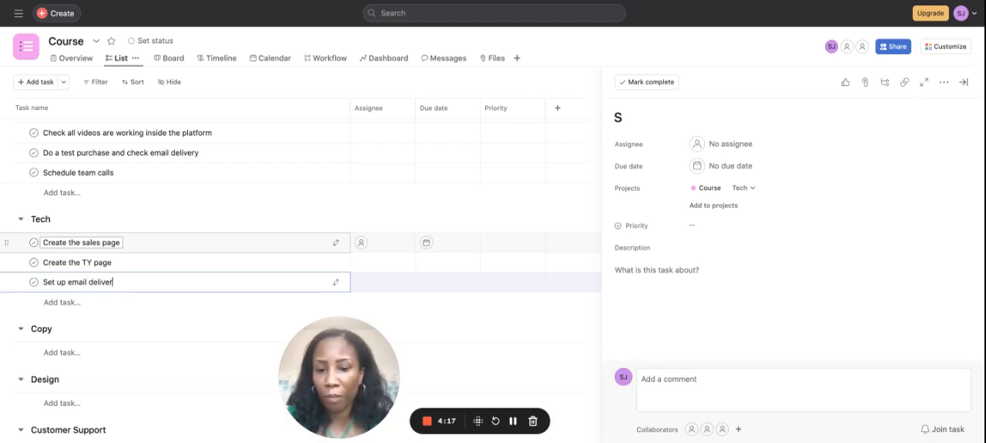
{"action": "type", "text": "y"}
Step: Add a task named "Set up email abandoned cart" below the email delivery task in the Tech section
{"action": "key", "text": "Return"}
{"action": "type", "text": "Set up email "}
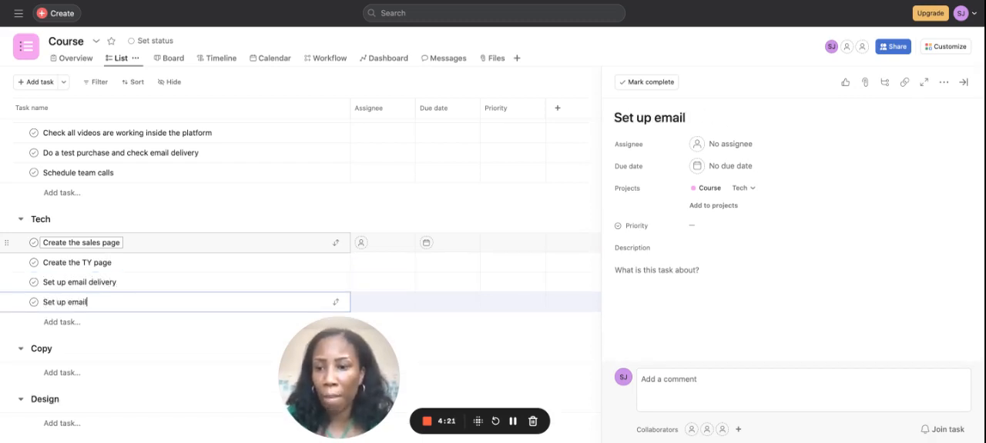
{"action": "type", "text": "abandoned"}
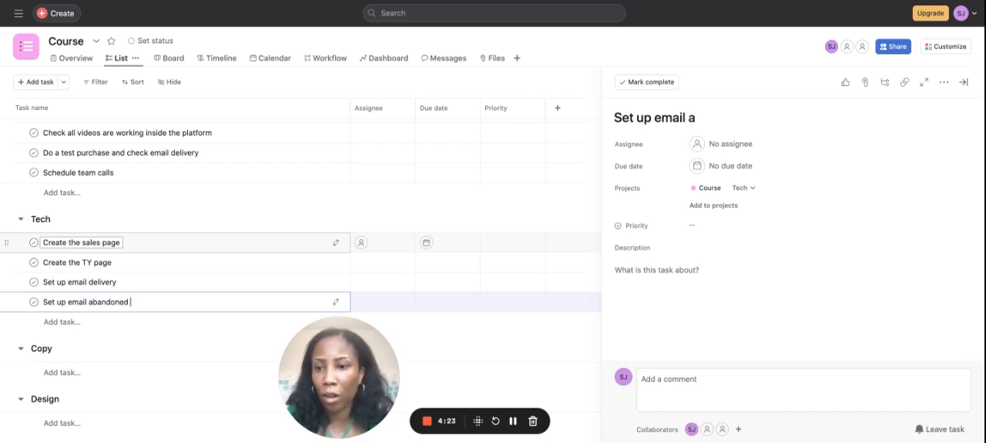
{"action": "type", "text": " cart"}
Step: Add a Tech task named "Connect Zapier to Slack for payment notifications", correcting the misspelled words in its name
{"action": "key", "text": "Return"}
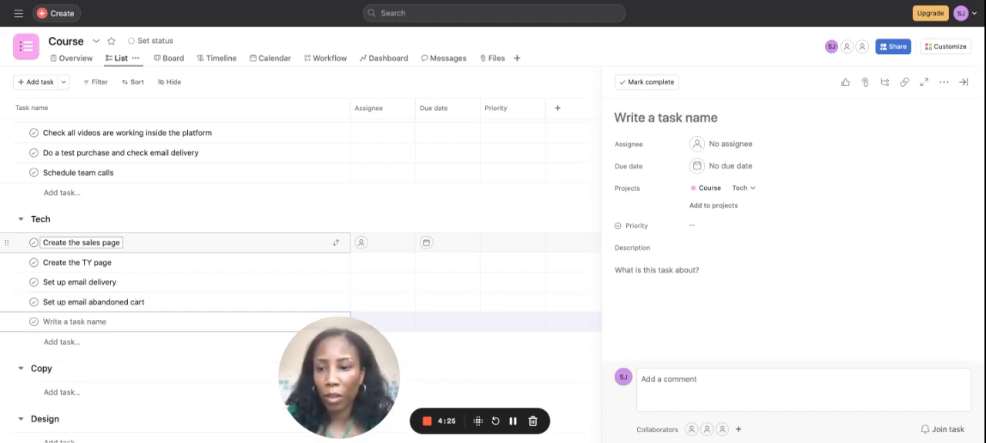
{"action": "type", "text": "Connect Zpier"}
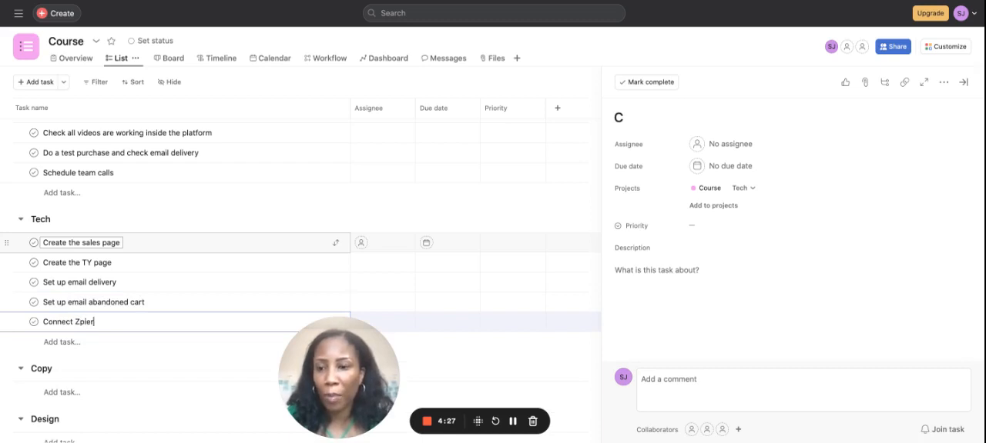
{"action": "key", "text": "BackSpace"}
{"action": "key", "text": "BackSpace"}
{"action": "key", "text": "BackSpace"}
{"action": "key", "text": "BackSpace"}
{"action": "type", "text": "aoier"}
{"action": "key", "text": "BackSpace"}
{"action": "key", "text": "BackSpace"}
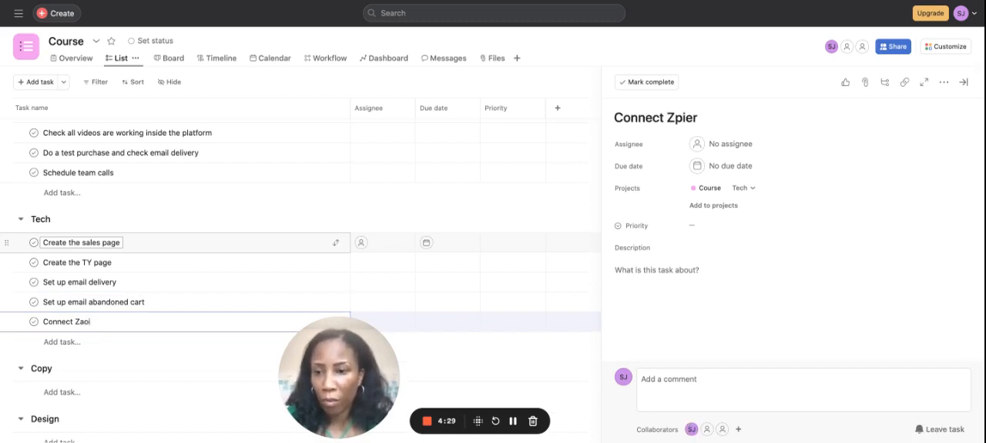
{"action": "key", "text": "BackSpace"}
{"action": "key", "text": "BackSpace"}
{"action": "type", "text": "pier to Slack"}
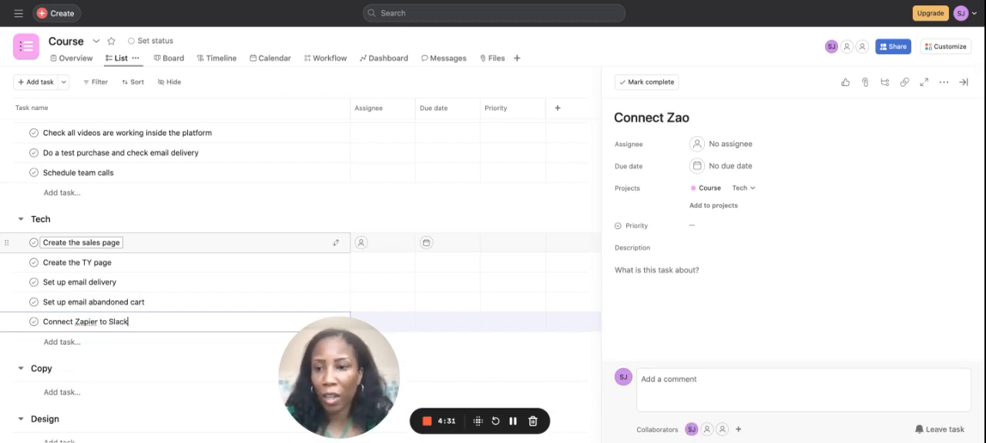
{"action": "type", "text": " for payment noti"}
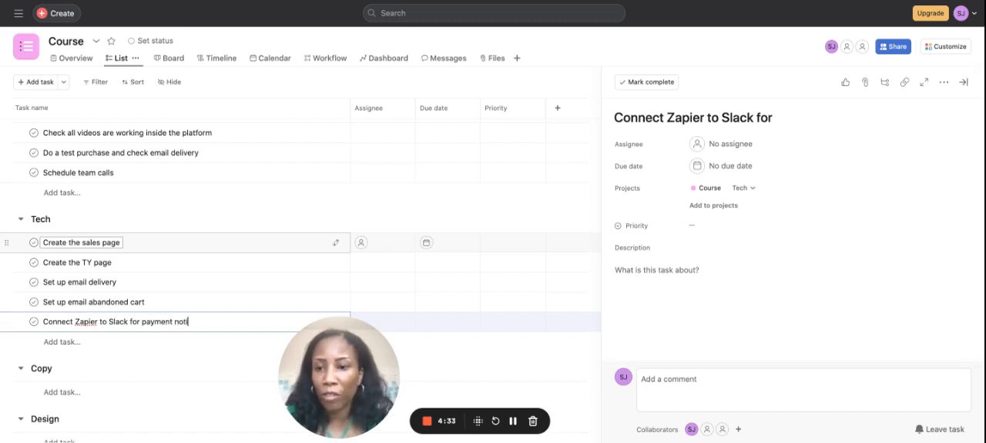
{"action": "type", "text": "f"}
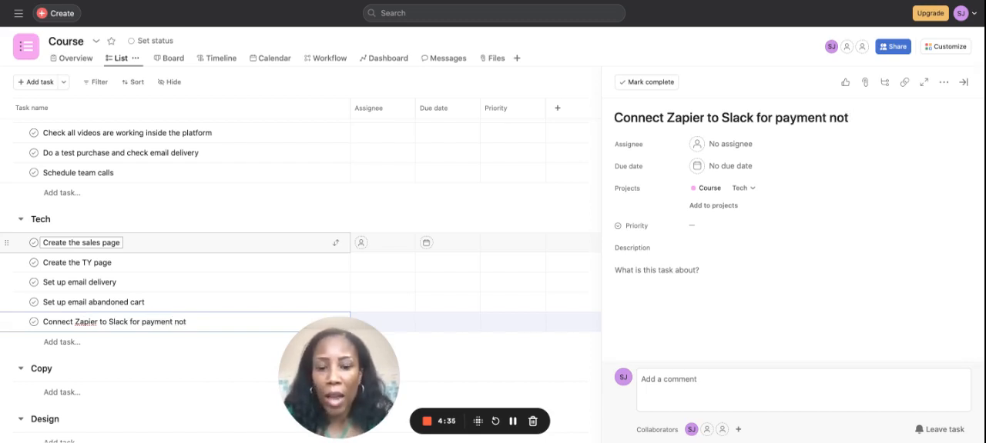
{"action": "type", "text": "ifcations"}
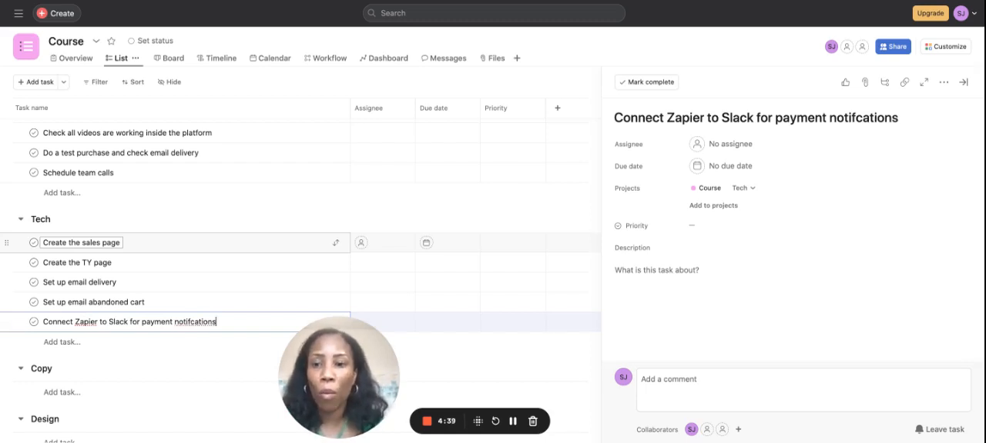
{"action": "left_click", "coordinate": [189, 322]}
{"action": "type", "text": "i"}
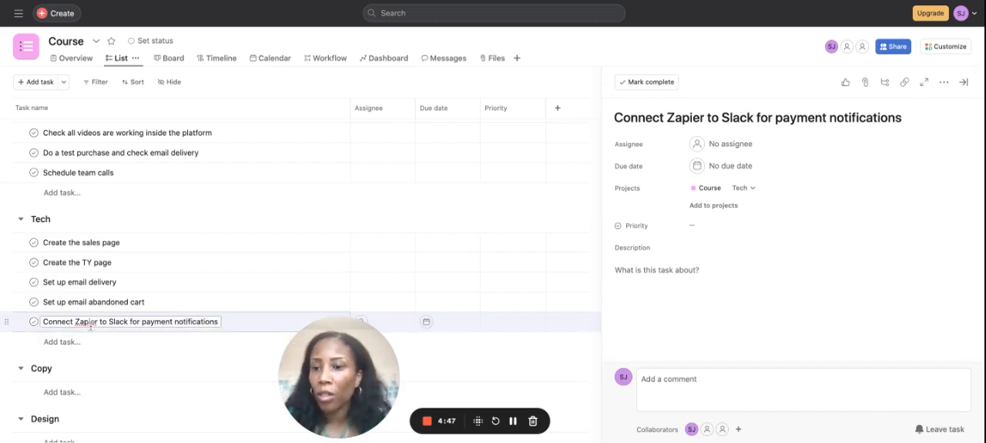
Step: Add a task named "Build out the course in Kajabi" below the Zapier task in the Tech section
{"action": "scroll", "coordinate": [91, 329], "scroll_direction": "down", "scroll_amount": 1}
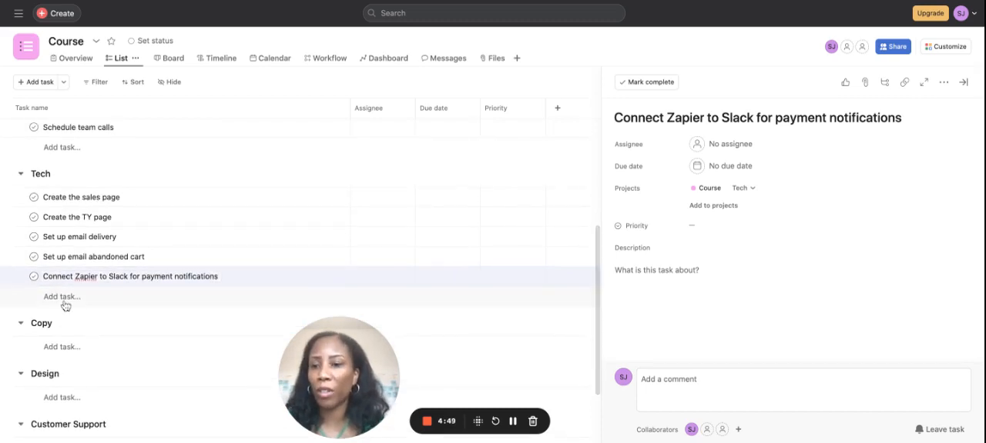
{"action": "left_click", "coordinate": [67, 304]}
{"action": "type", "text": "Build"}
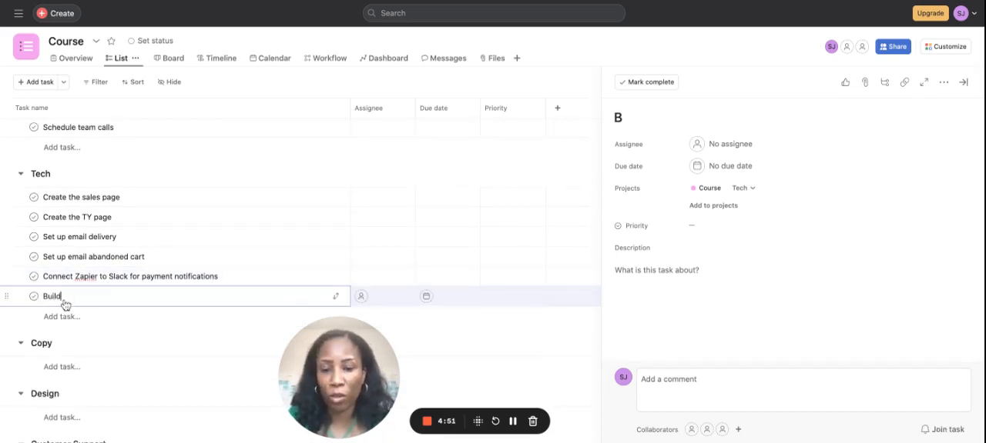
{"action": "type", "text": " out the course in "}
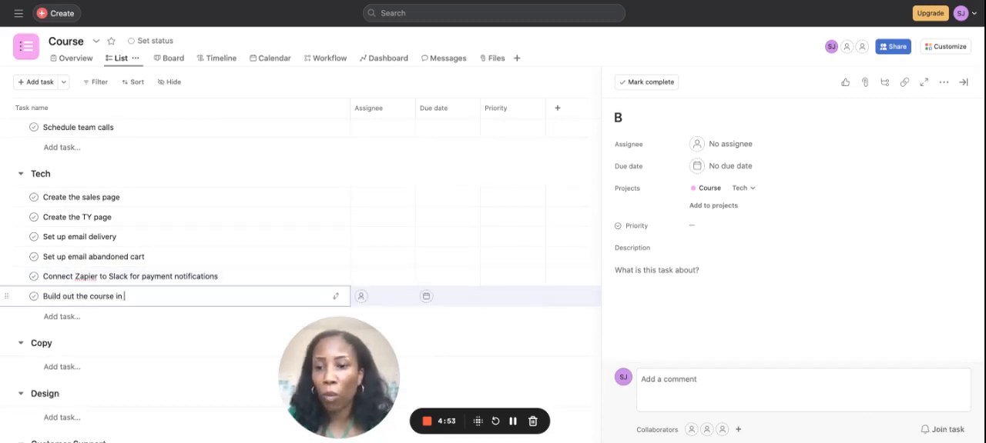
{"action": "type", "text": "Kajab"}
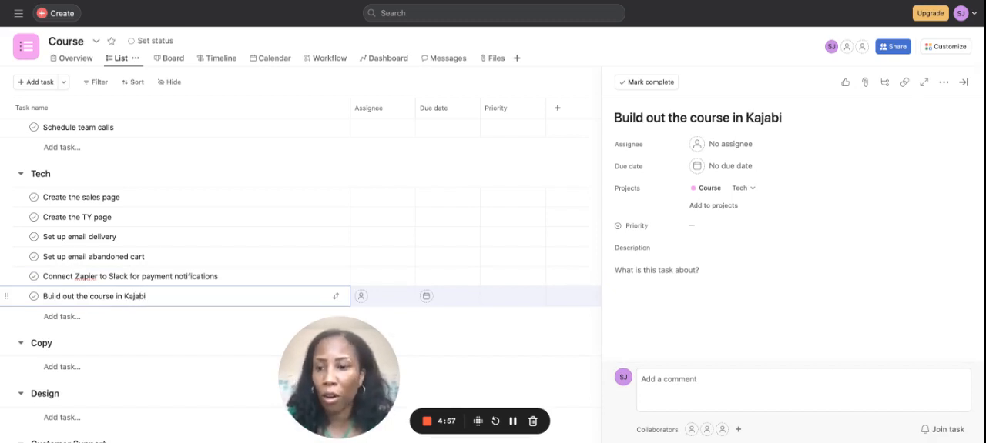
{"action": "type", "text": "i"}
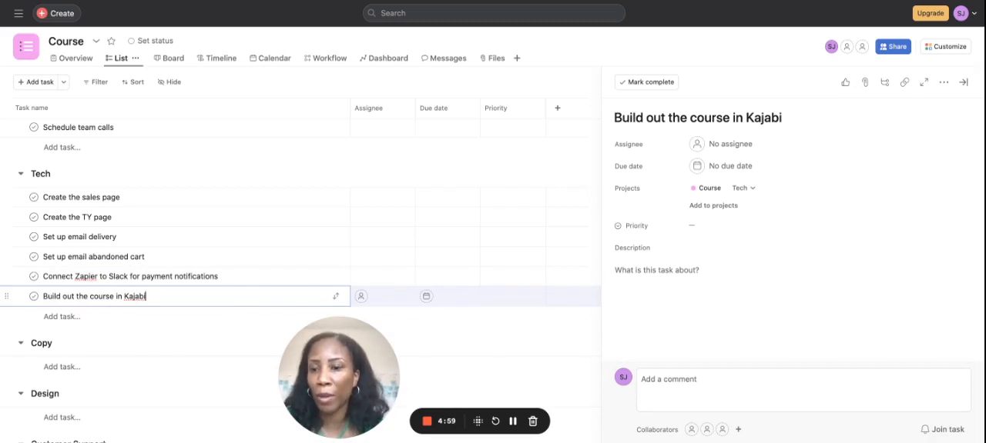
Step: Add a task named "Test all pages" below the Kajabi task in the Tech section
{"action": "left_click", "coordinate": [78, 319]}
{"action": "type", "text": "Test al"}
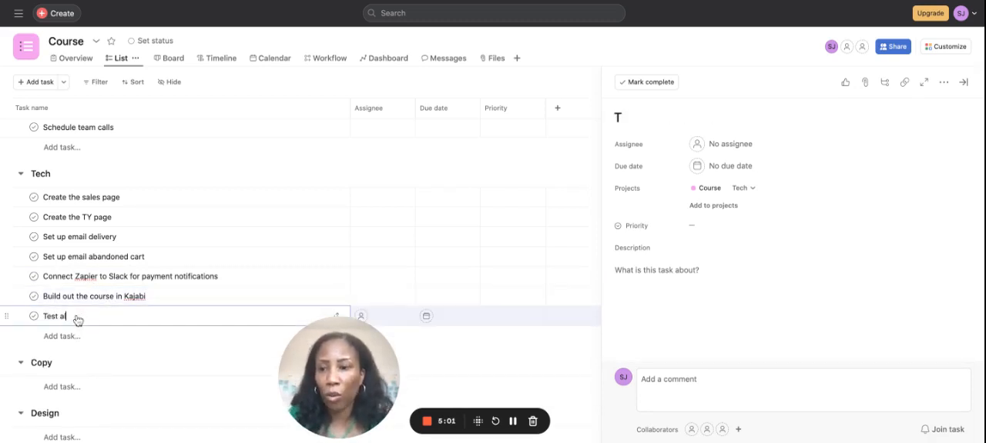
{"action": "type", "text": "l opa"}
{"action": "type", "text": "pages"}
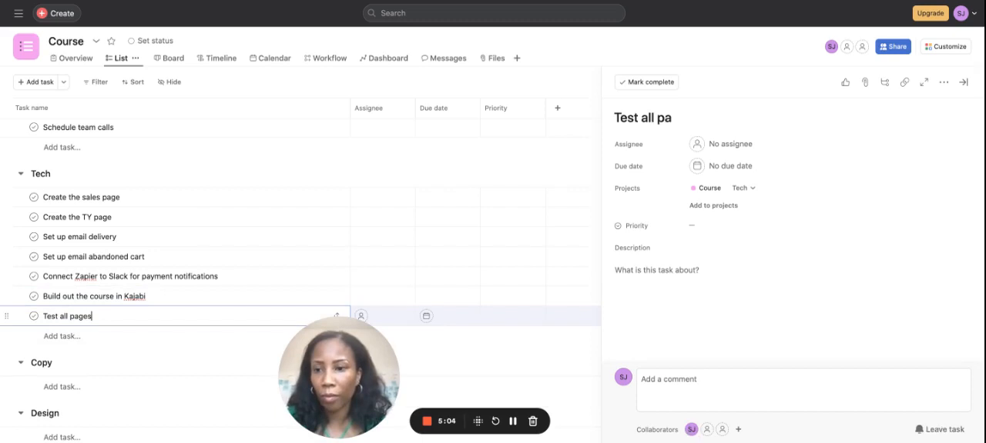
Step: Add a task named "Connect Stripe and PayPal" at the end of the Tech section
{"action": "key", "text": "Return"}
{"action": "type", "text": "Conne"}
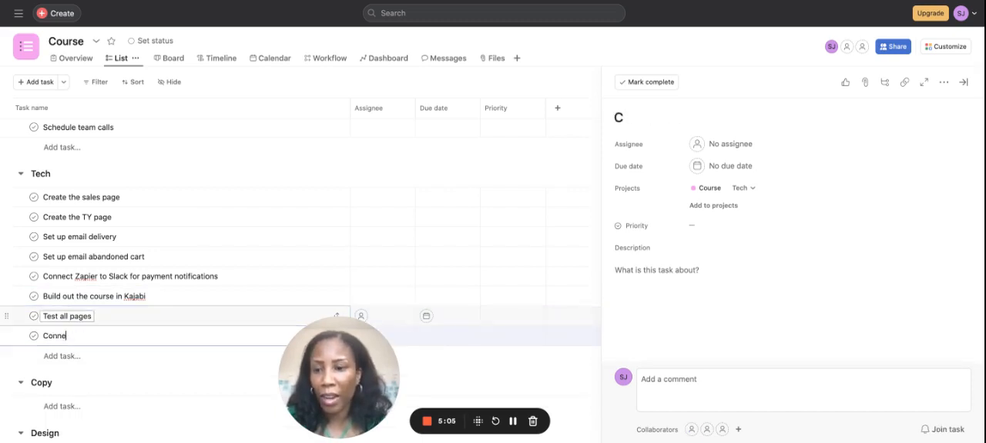
{"action": "type", "text": "ct Stripe and PayPal"}
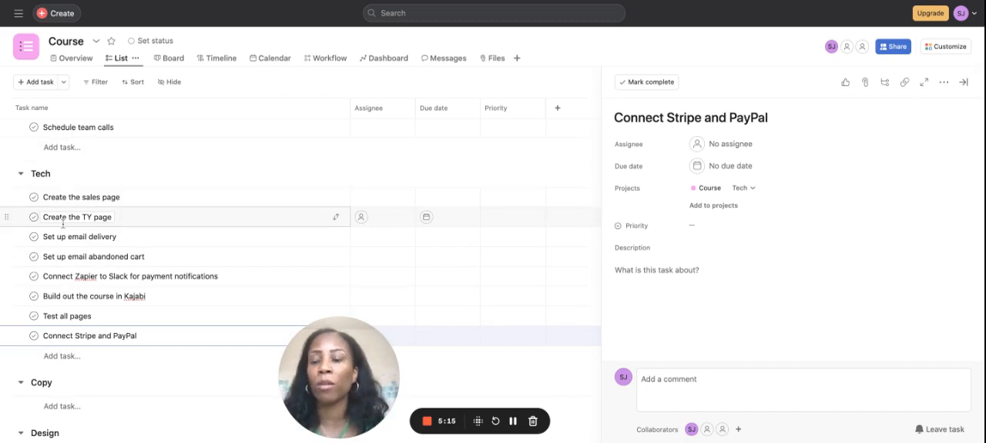
Step: Add a task named "Create copy for sales & TY page" as the first task in the Copy section
{"action": "scroll", "coordinate": [63, 224], "scroll_direction": "down", "scroll_amount": 1}
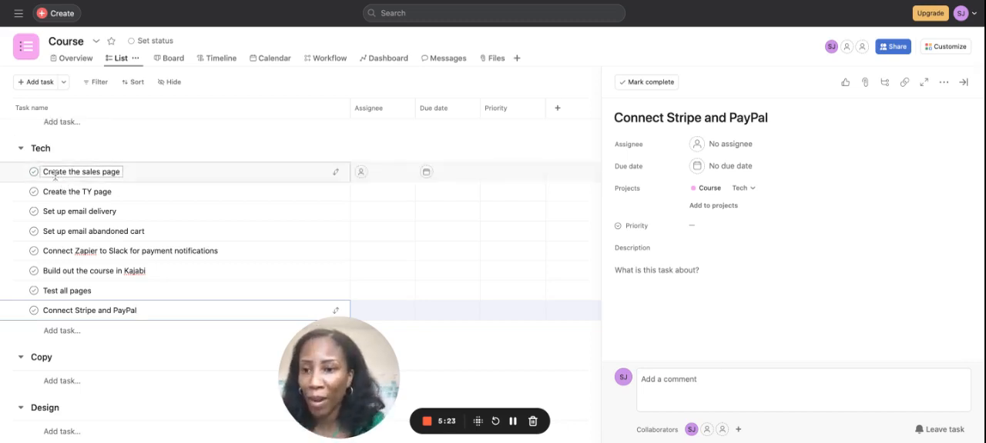
{"action": "scroll", "coordinate": [58, 322], "scroll_direction": "down", "scroll_amount": 2}
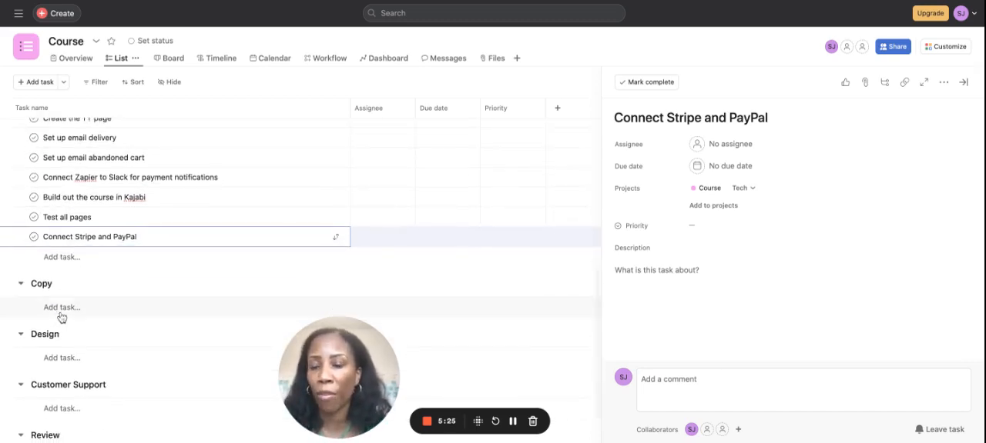
{"action": "left_click", "coordinate": [62, 316]}
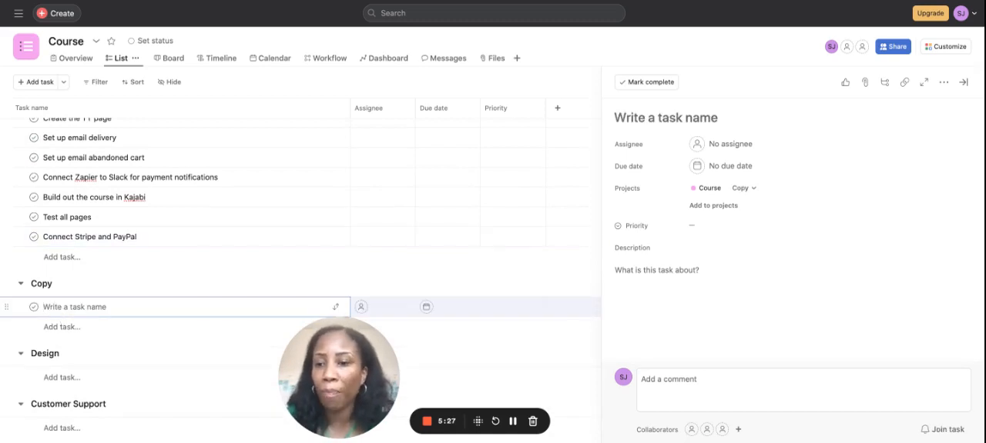
{"action": "type", "text": "Cre"}
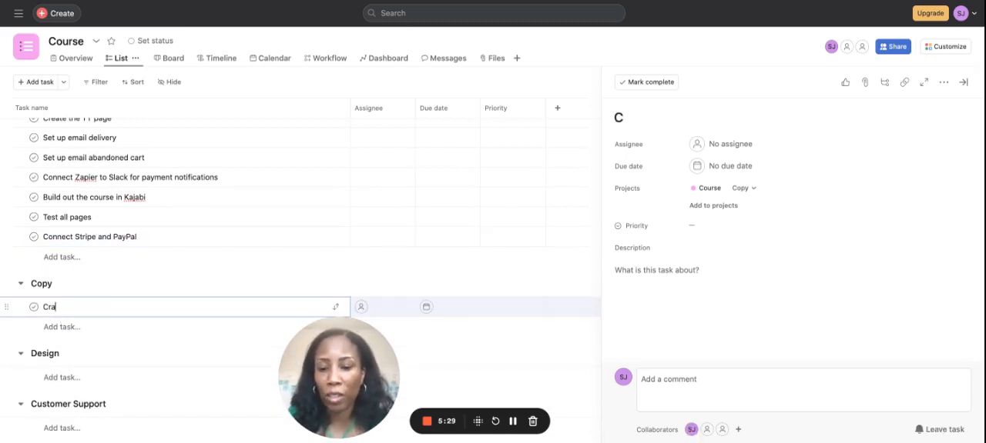
{"action": "type", "text": "a"}
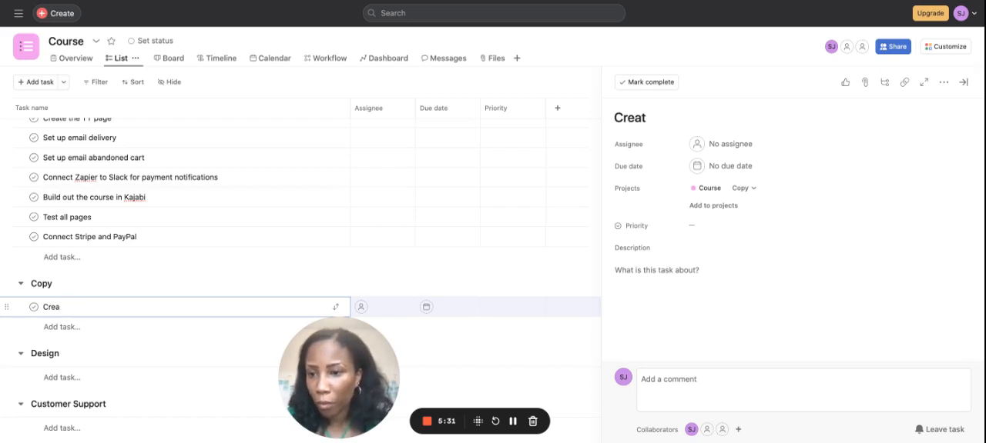
{"action": "type", "text": "te copy for sakes"}
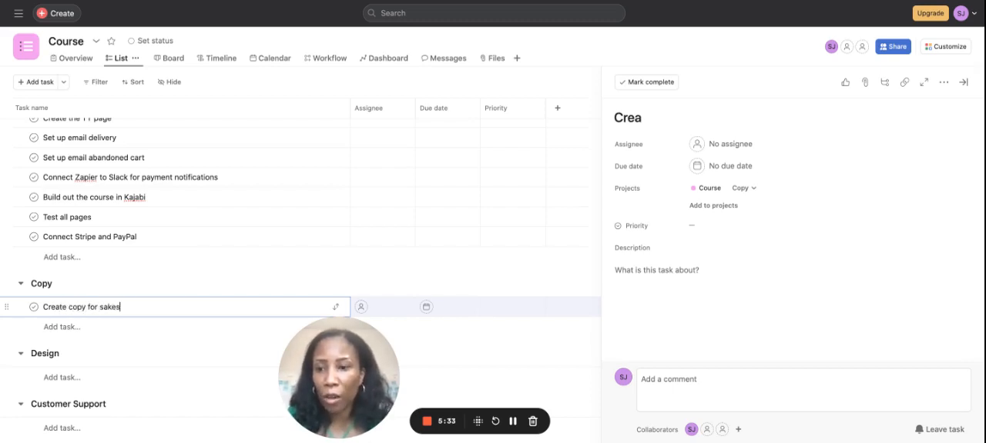
{"action": "key", "text": "BackSpace"}
{"action": "key", "text": "BackSpace"}
{"action": "key", "text": "BackSpace"}
{"action": "type", "text": "kles"}
{"action": "key", "text": "BackSpace"}
{"action": "key", "text": "BackSpace"}
{"action": "key", "text": "BackSpace"}
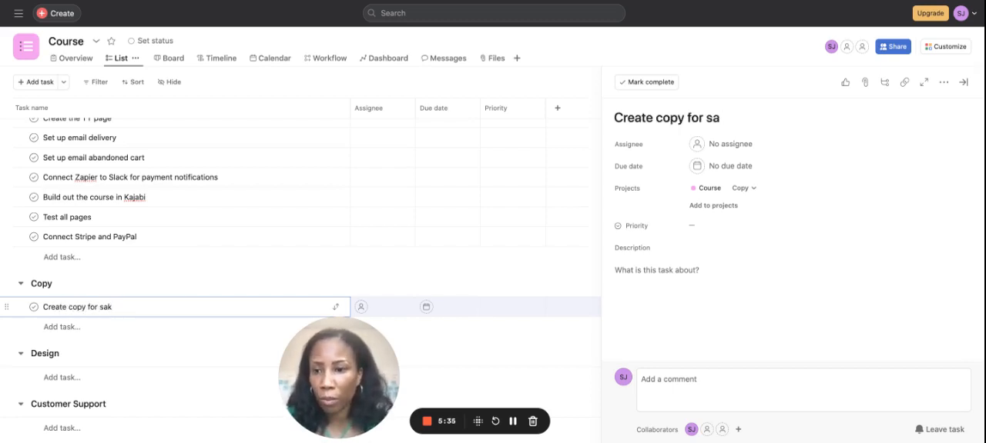
{"action": "type", "text": "s p"}
{"action": "key", "text": "BackSpace"}
{"action": "key", "text": "BackSpace"}
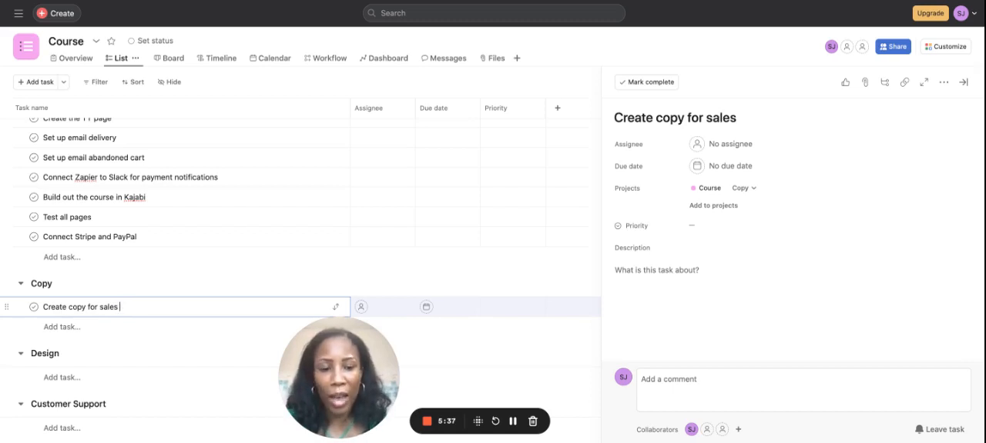
{"action": "type", "text": "& TY pa"}
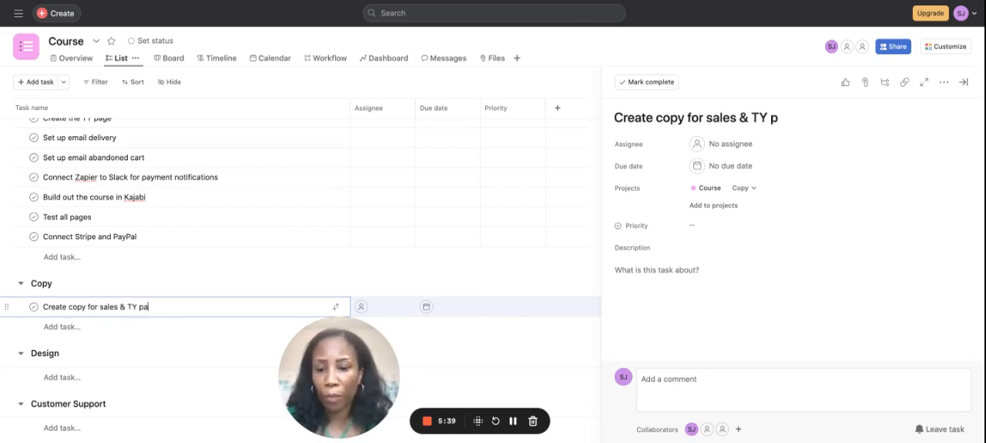
{"action": "type", "text": "ge"}
{"action": "key", "text": "Return"}
Step: Add a task named "Create 5 email copy" below the sales and TY page task in the Copy section
{"action": "type", "text": "Create 5 email  "}
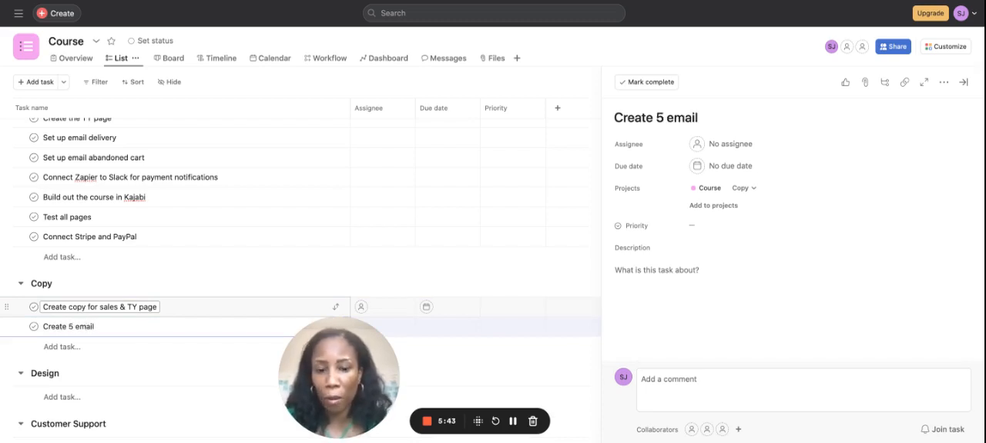
{"action": "type", "text": "copy"}
{"action": "key", "text": "BackSpace"}
{"action": "key", "text": "BackSpace"}
{"action": "key", "text": "BackSpace"}
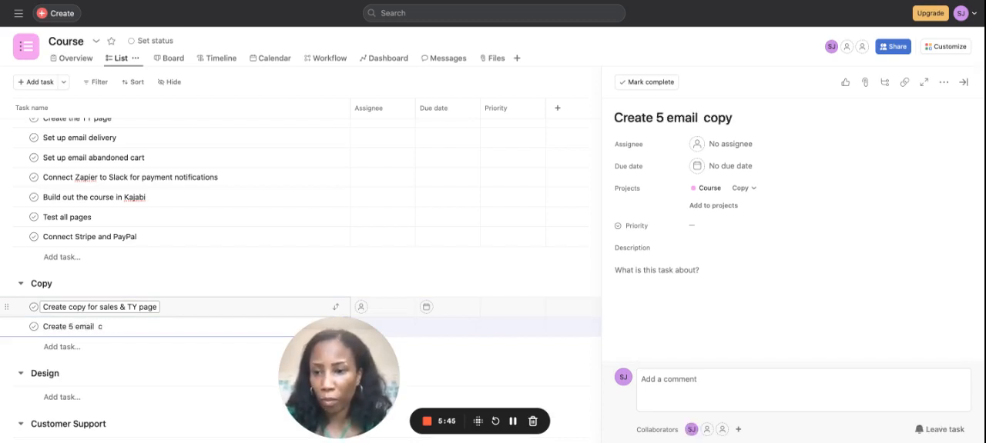
{"action": "type", "text": "copy"}
{"action": "key", "text": "Return"}
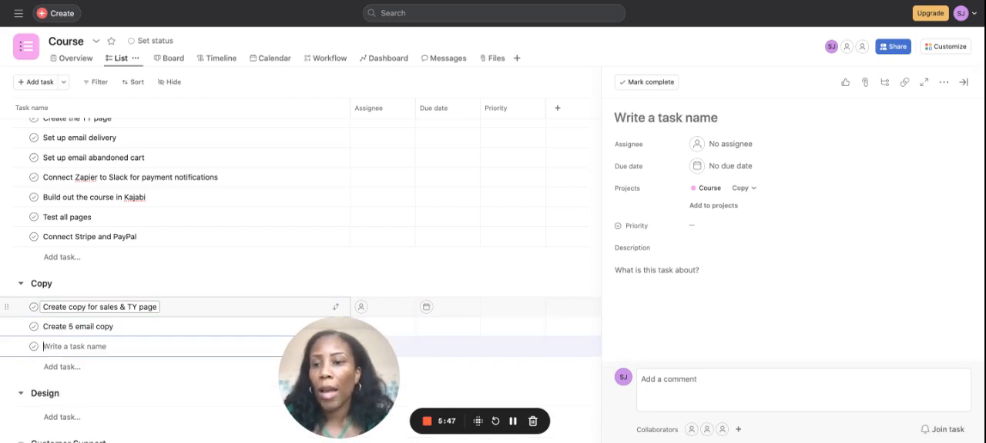
Step: Add a Copy task named "Creating promo posts" below the email copy task, correcting the misspelled first word
{"action": "type", "text": "Crrating"}
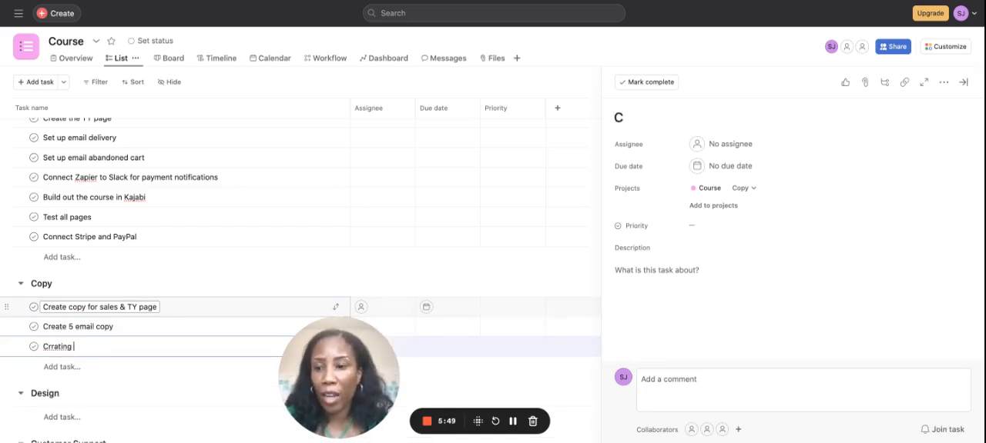
{"action": "key", "text": "BackSpace"}
{"action": "key", "text": "BackSpace"}
{"action": "key", "text": "BackSpace"}
{"action": "key", "text": "BackSpace"}
{"action": "key", "text": "BackSpace"}
{"action": "key", "text": "BackSpace"}
{"action": "type", "text": "e"}
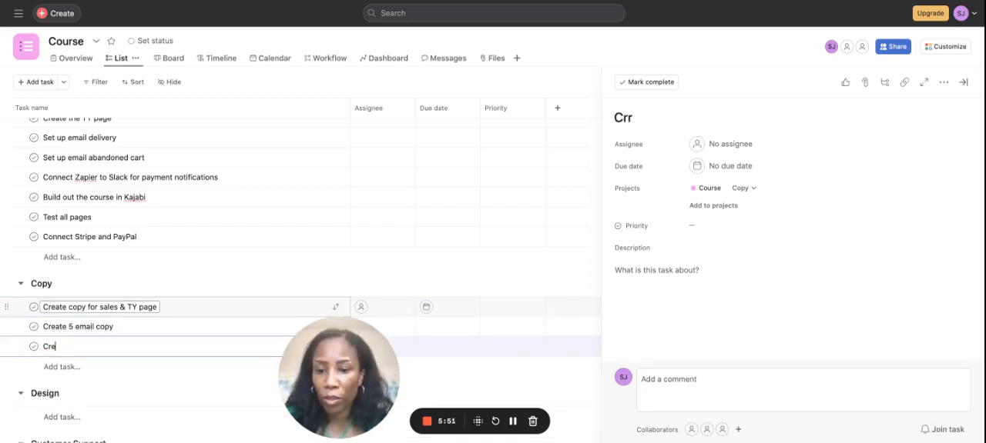
{"action": "type", "text": "ating promo posts"}
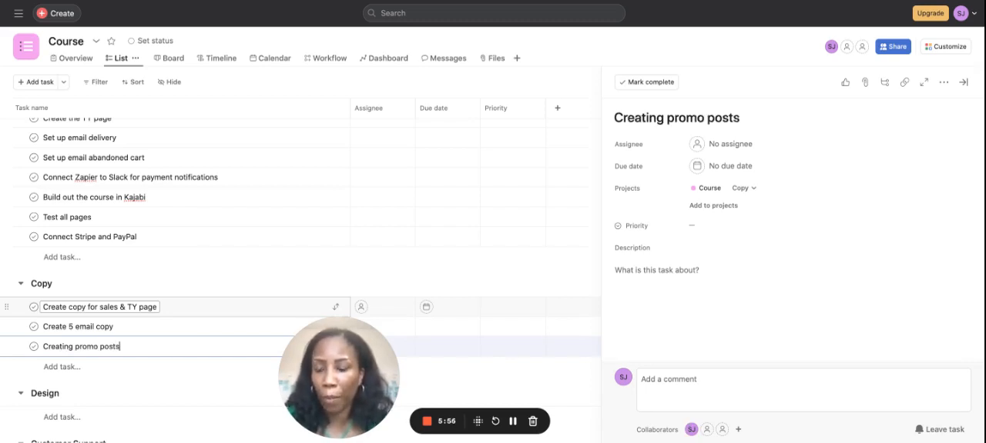
{"action": "key", "text": "Return"}
Step: Add a task named "Create abandoned cart email sequences" at the end of the Copy section
{"action": "type", "text": "Crerat"}
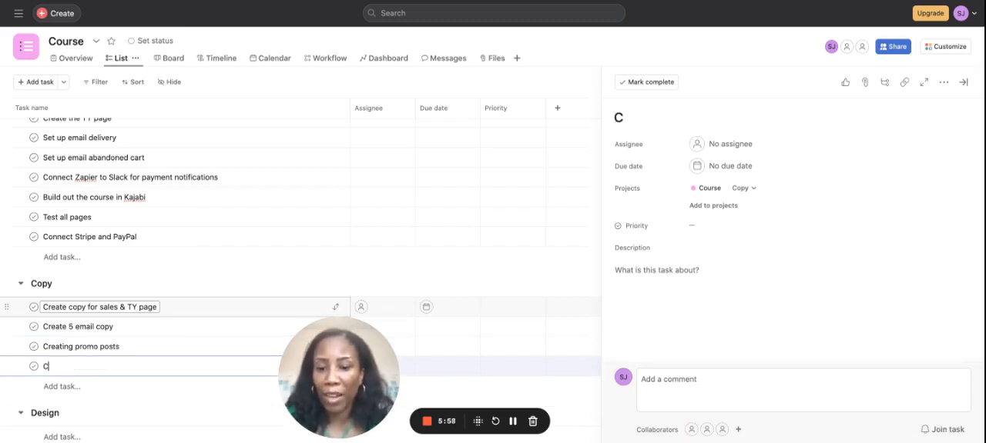
{"action": "key", "text": "BackSpace"}
{"action": "type", "text": "a"}
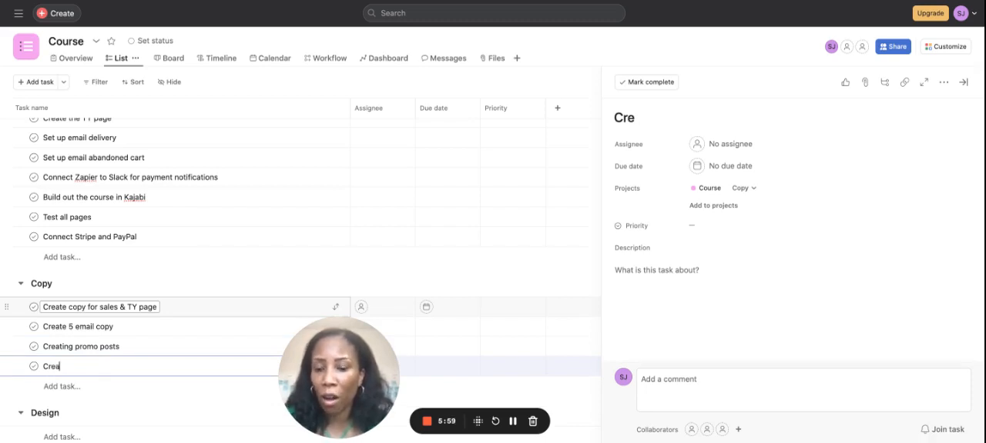
{"action": "type", "text": "te abandon"}
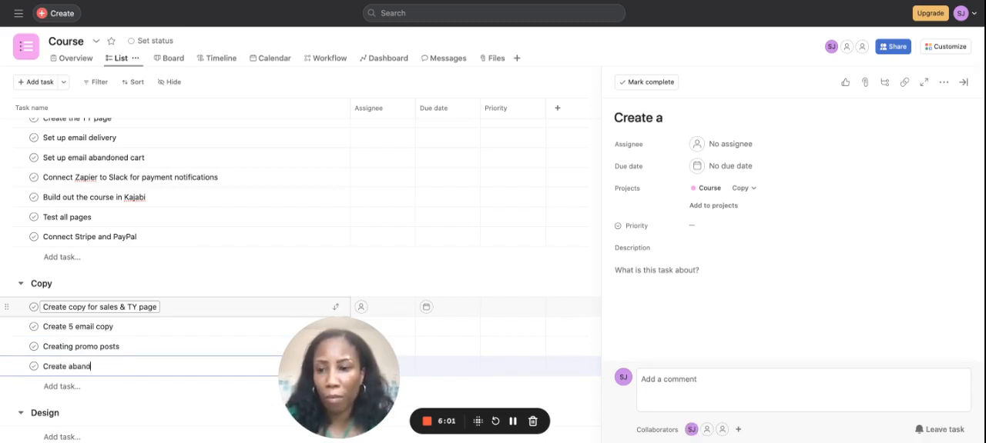
{"action": "type", "text": "ed ca"}
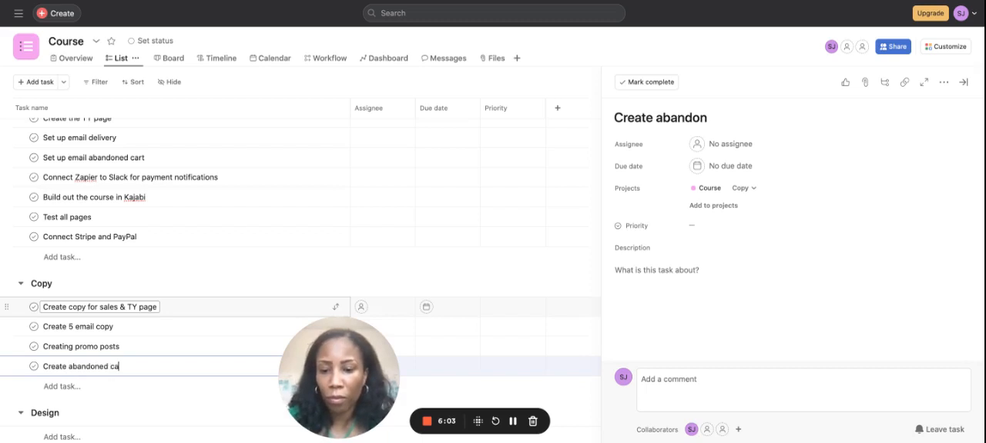
{"action": "type", "text": "rt email sequences"}
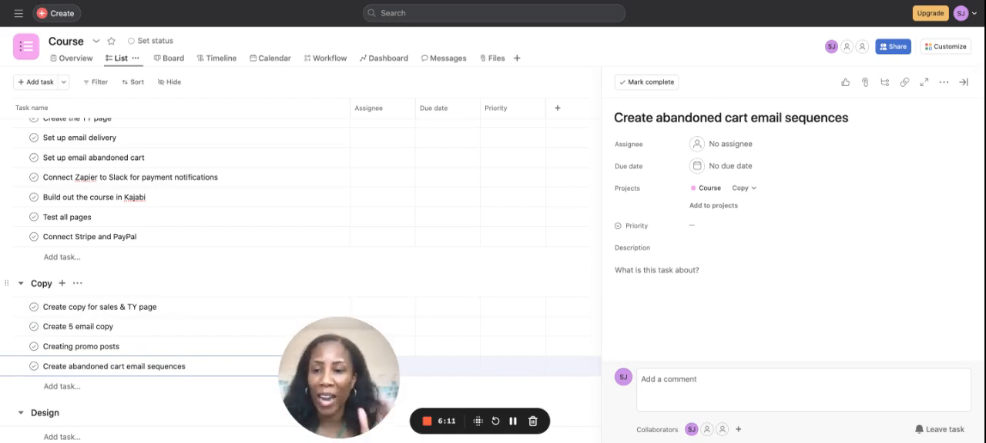
Step: Add a task named "Create logo for the course" as the first task in the Design section
{"action": "scroll", "coordinate": [54, 354], "scroll_direction": "down", "scroll_amount": 3}
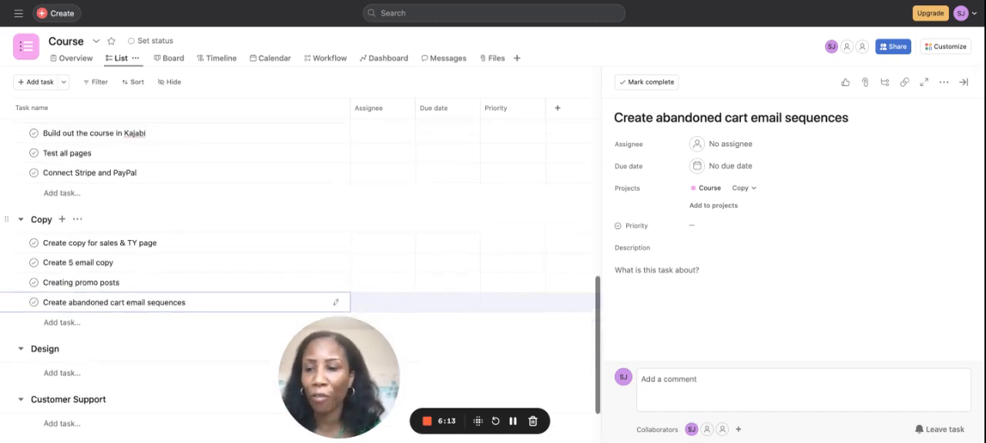
{"action": "left_click", "coordinate": [54, 352]}
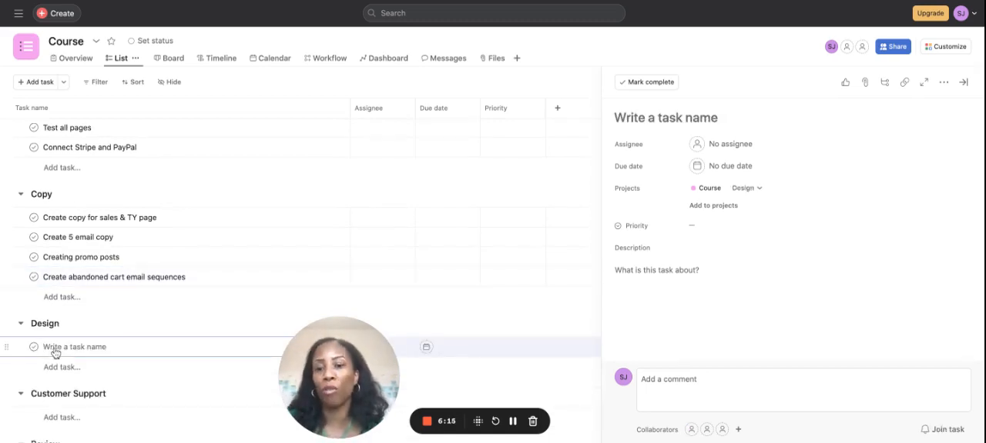
{"action": "type", "text": "Create"}
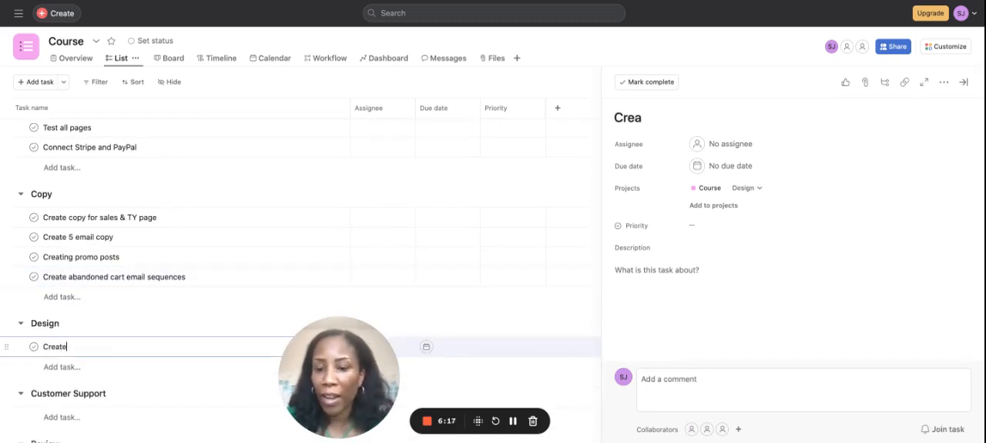
{"action": "type", "text": " logo for the cour"}
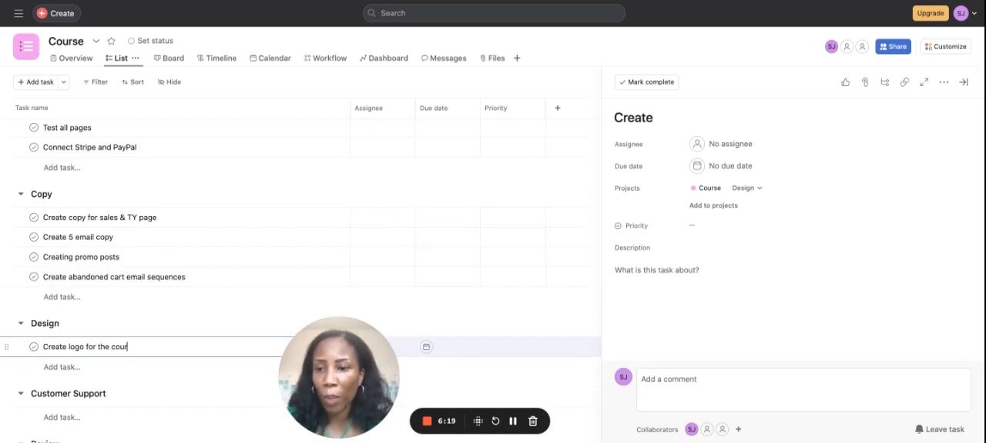
{"action": "type", "text": "se"}
{"action": "key", "text": "Return"}
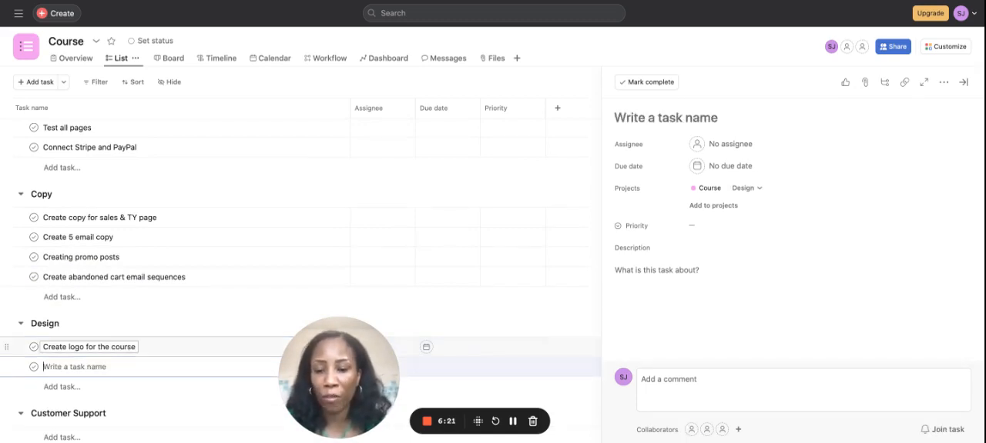
Step: Add a task named "Create a sales banner" below the logo task in the Design section
{"action": "type", "text": "Create a sal"}
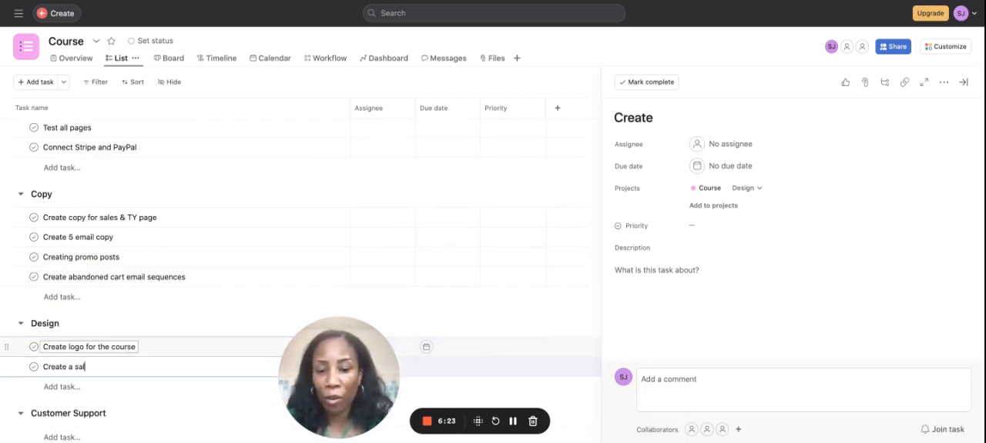
{"action": "type", "text": "es banner"}
{"action": "key", "text": "Return"}
Step: Add a task named "Create the website design for sales page" below the sales banner task in the Design section
{"action": "type", "text": "C"}
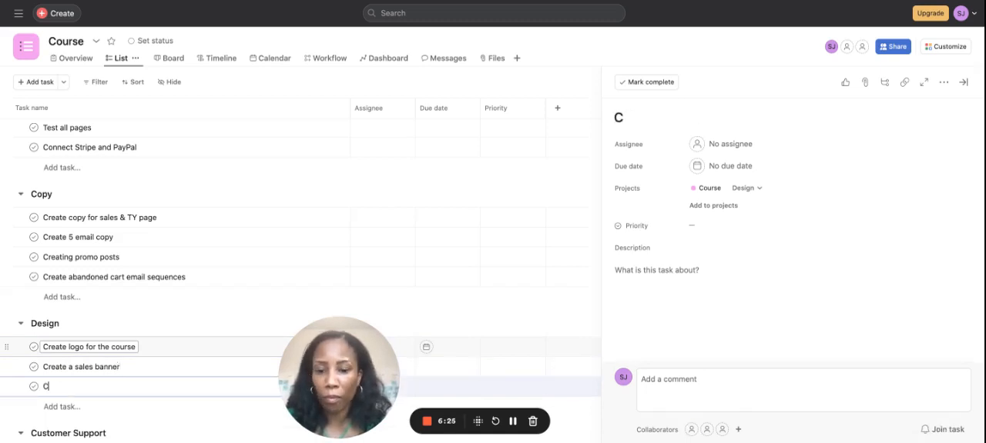
{"action": "type", "text": "reate the"}
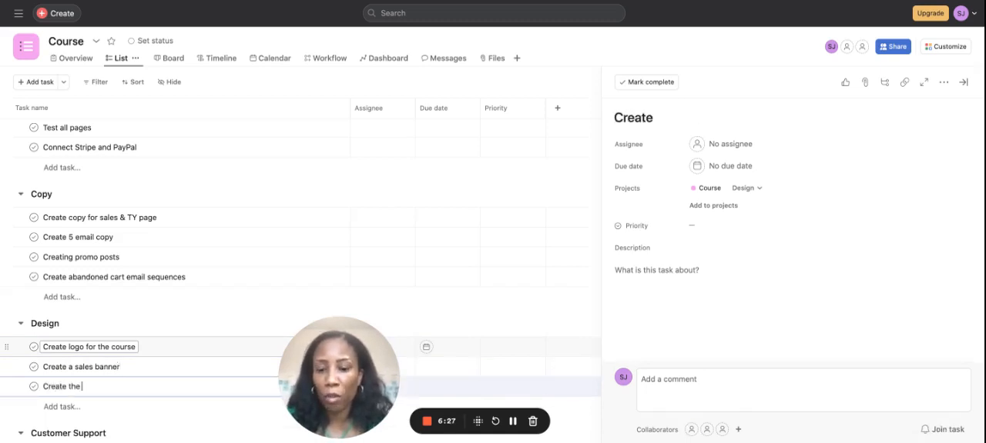
{"action": "type", "text": " website design doer"}
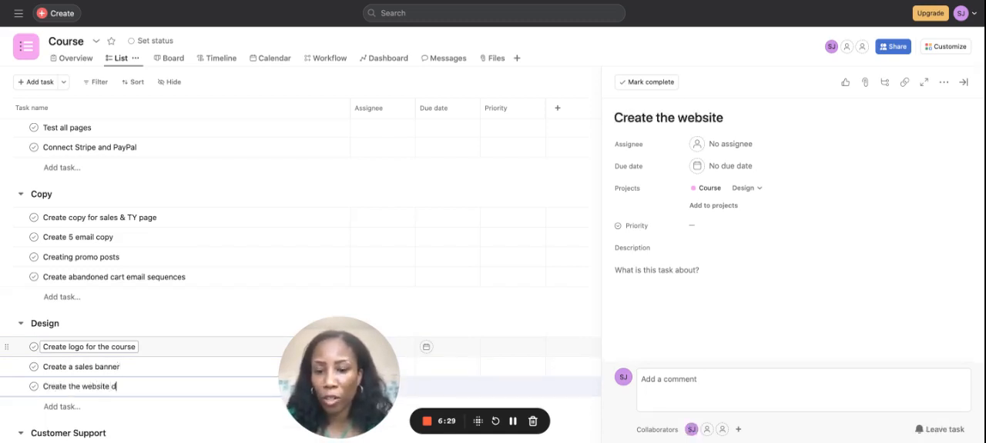
{"action": "key", "text": "BackSpace"}
{"action": "key", "text": "BackSpace"}
{"action": "key", "text": "BackSpace"}
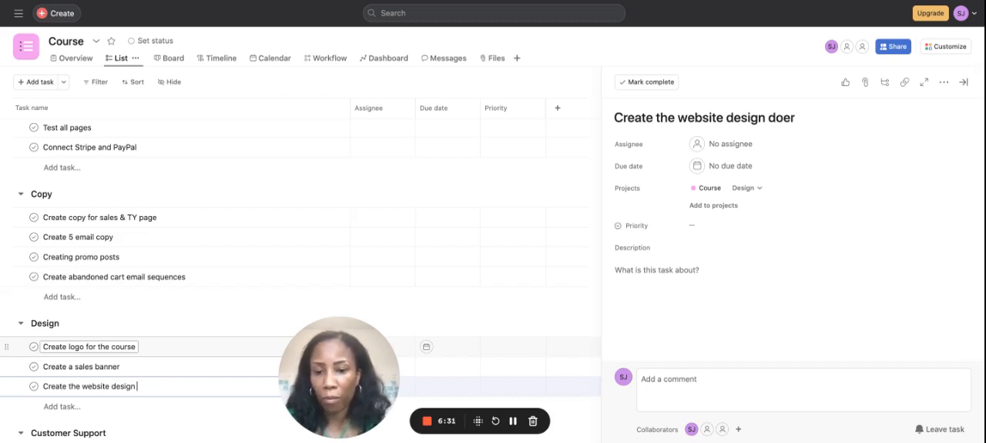
{"action": "type", "text": "for sales pag"}
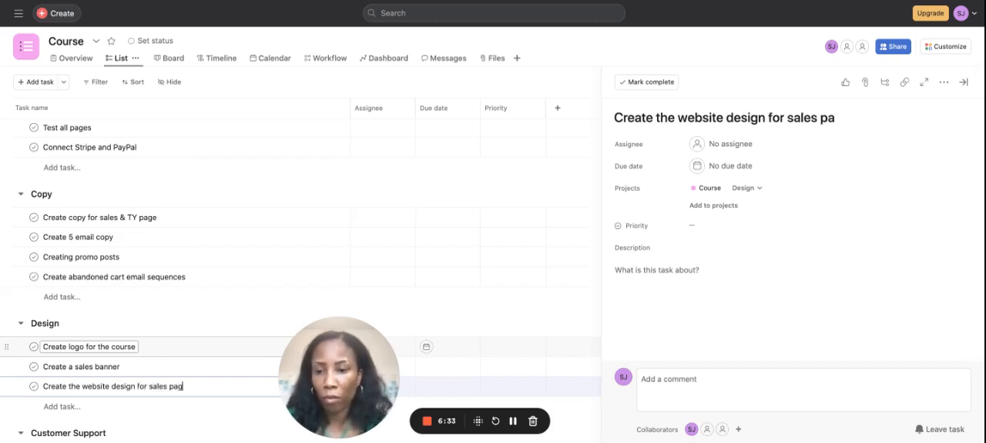
{"action": "type", "text": "e"}
{"action": "key", "text": "Return"}
Step: Add a task named "Create branding for course" at the end of the Design section
{"action": "type", "text": "Create "}
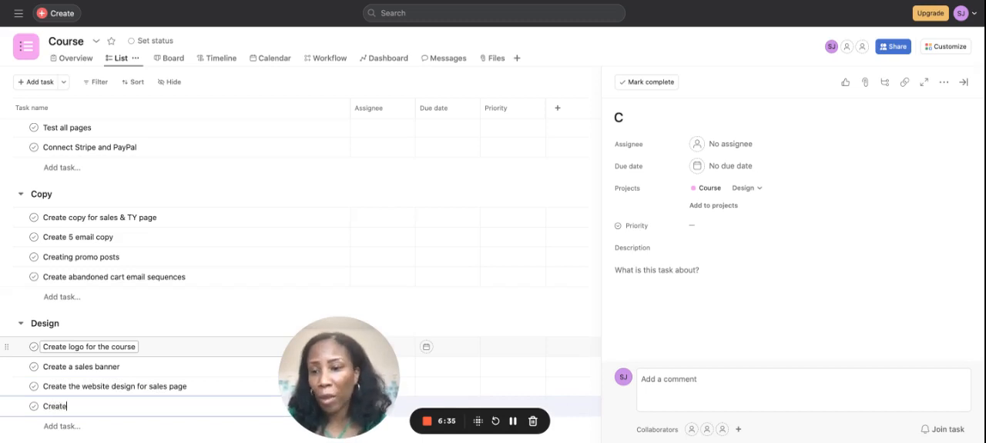
{"action": "type", "text": "branding"}
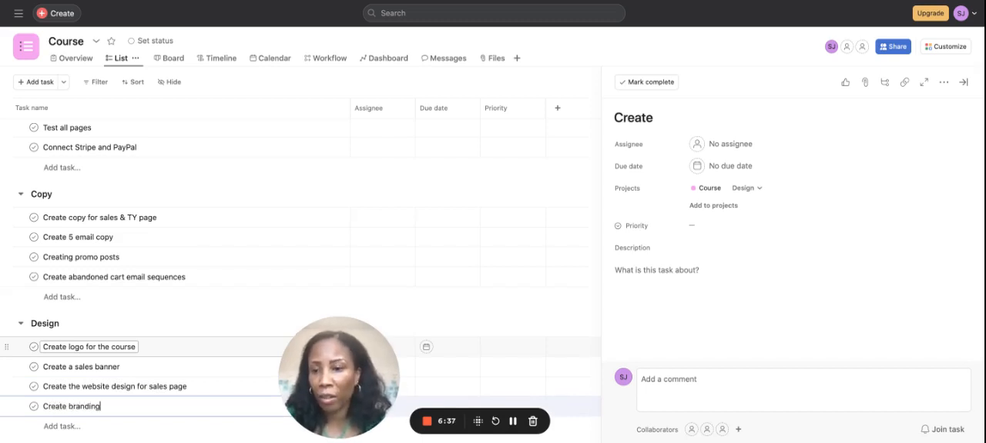
{"action": "type", "text": " for course"}
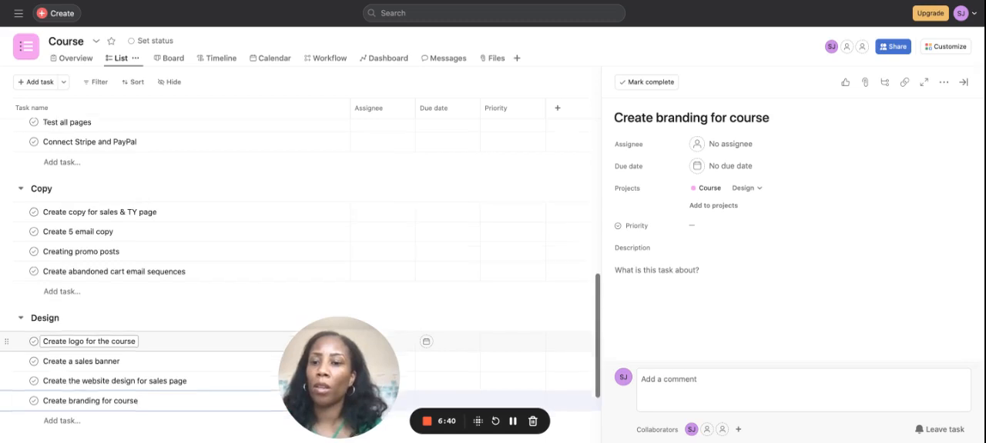
{"action": "scroll", "coordinate": [62, 362], "scroll_direction": "down", "scroll_amount": 3}
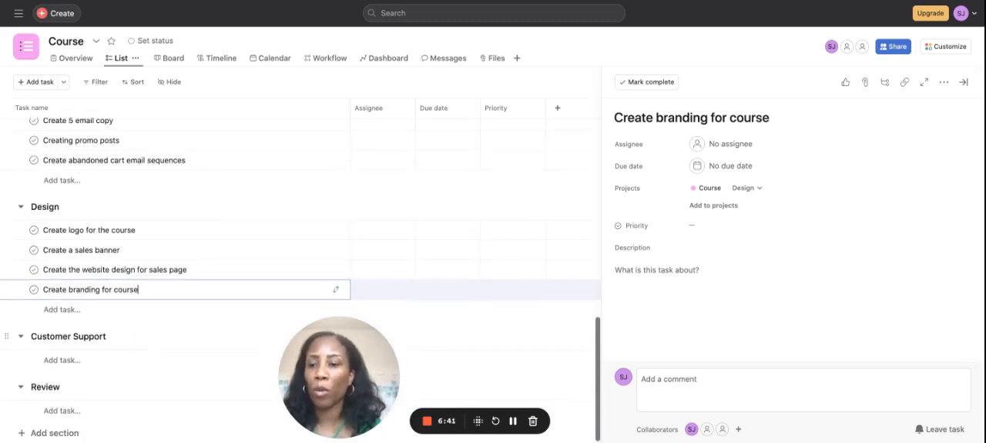
Step: Add a task named "Create standard template responses" as the first task in the Customer Support section
{"action": "left_click", "coordinate": [61, 362]}
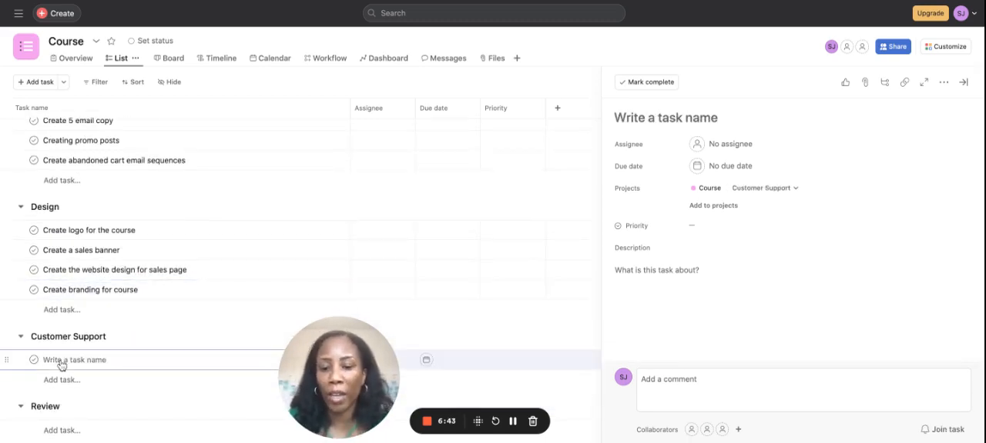
{"action": "type", "text": "Crrate stanbd"}
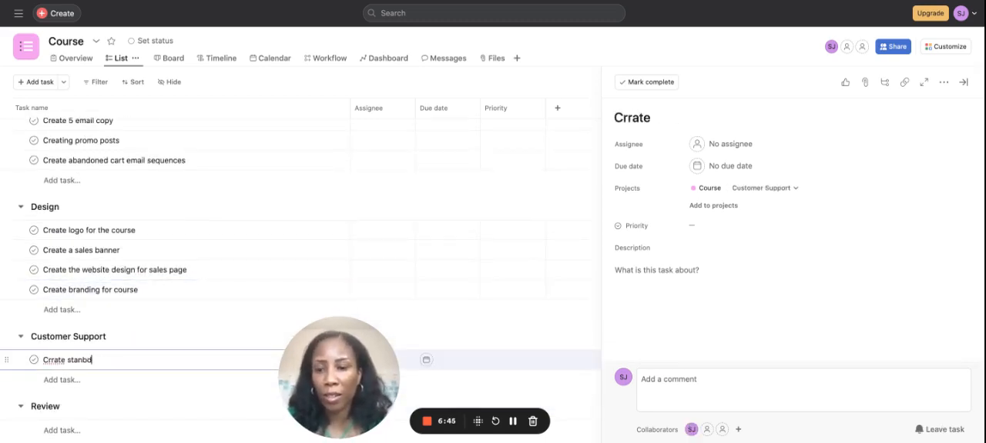
{"action": "key", "text": "BackSpace"}
{"action": "key", "text": "BackSpace"}
{"action": "key", "text": "BackSpace"}
{"action": "key", "text": "BackSpace"}
{"action": "key", "text": "BackSpace"}
{"action": "key", "text": "BackSpace"}
{"action": "key", "text": "BackSpace"}
{"action": "key", "text": "BackSpace"}
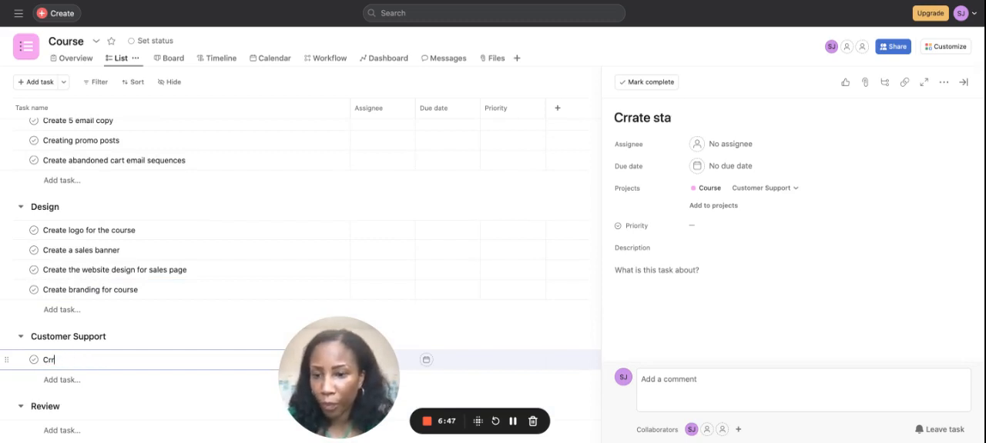
{"action": "key", "text": "BackSpace"}
{"action": "type", "text": "eate standa"}
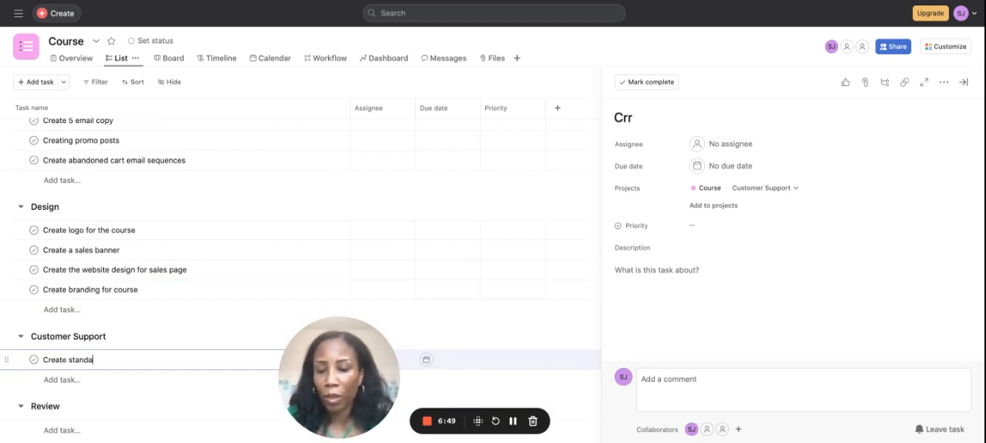
{"action": "type", "text": "rd templa"}
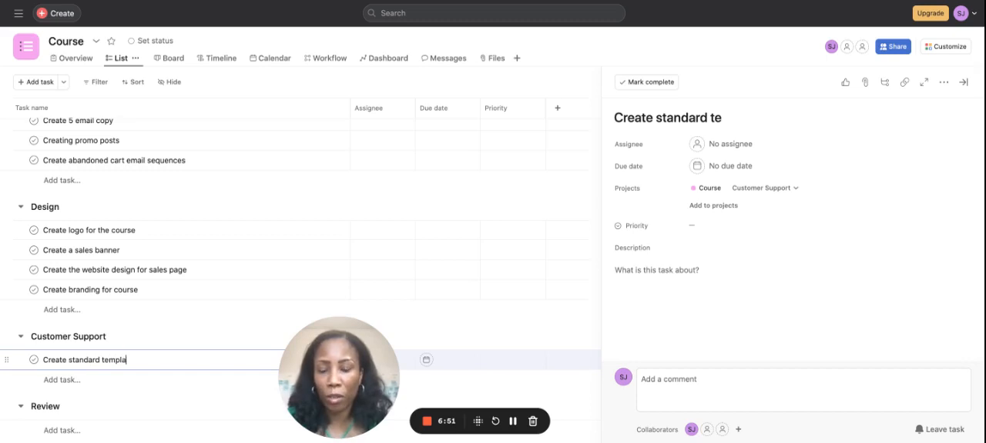
{"action": "type", "text": "reps"}
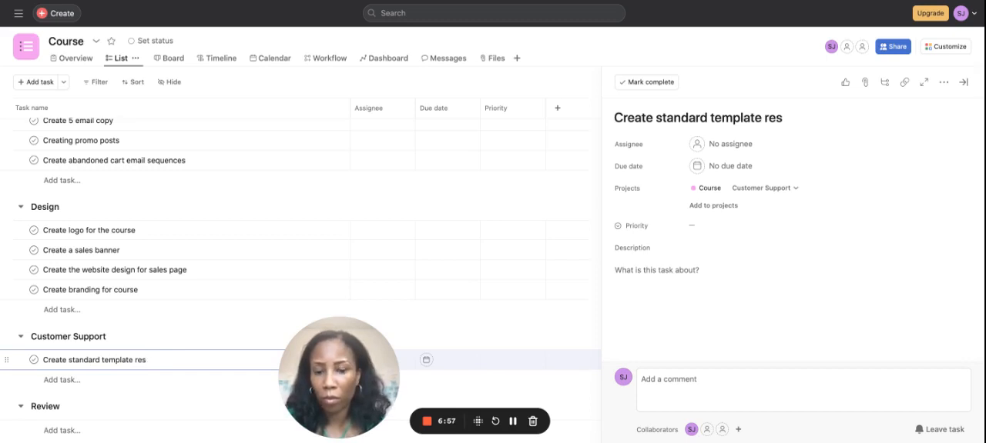
{"action": "type", "text": "ses"}
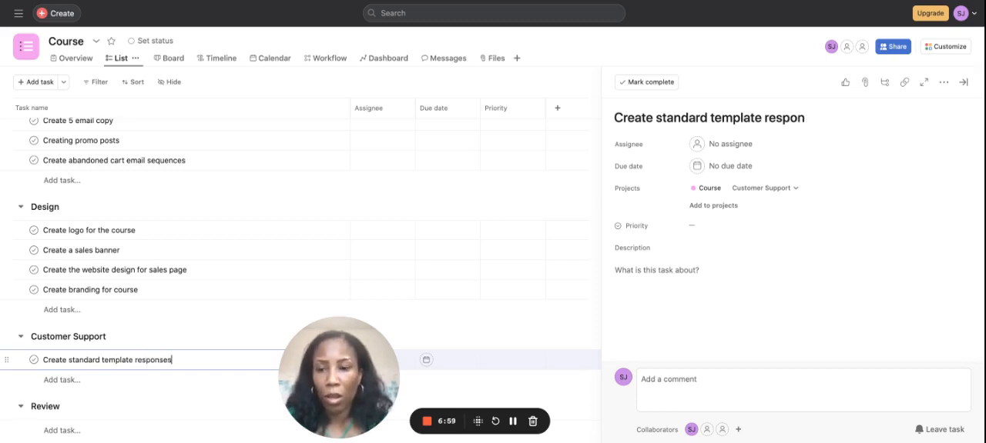
Step: Add a task named "learn how to use the ticket system" below the template responses task in the Customer Support section
{"action": "key", "text": "Return"}
{"action": "type", "text": "learn how to use the ticke"}
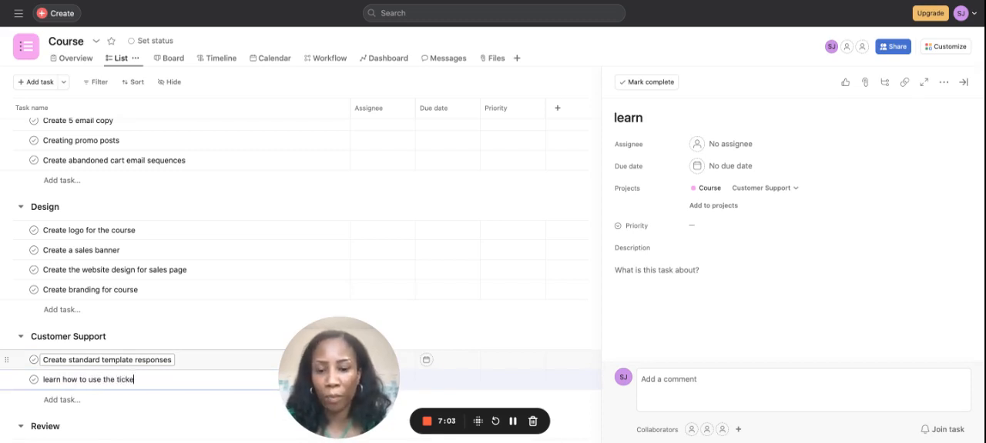
{"action": "type", "text": "t system"}
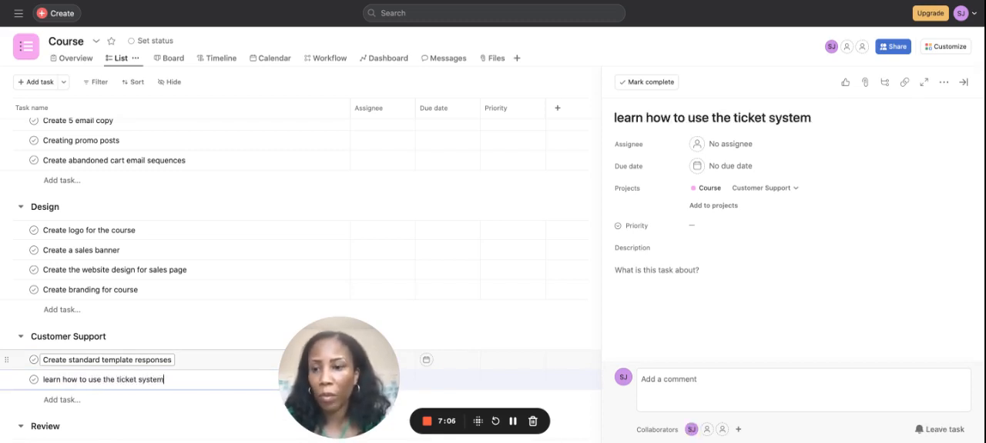
Step: Add a task named "create a retention scheme" at the end of the Customer Support section
{"action": "scroll", "coordinate": [86, 347], "scroll_direction": "down", "scroll_amount": 1}
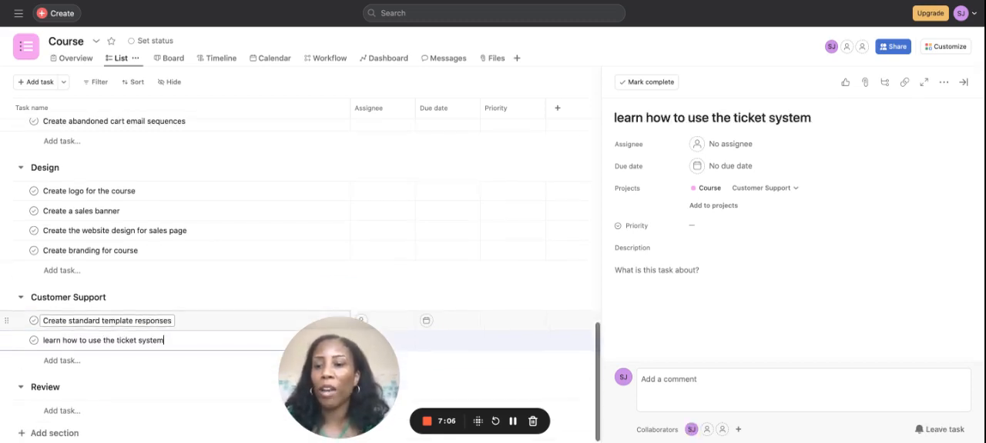
{"action": "left_click", "coordinate": [83, 366]}
{"action": "type", "text": "cre"}
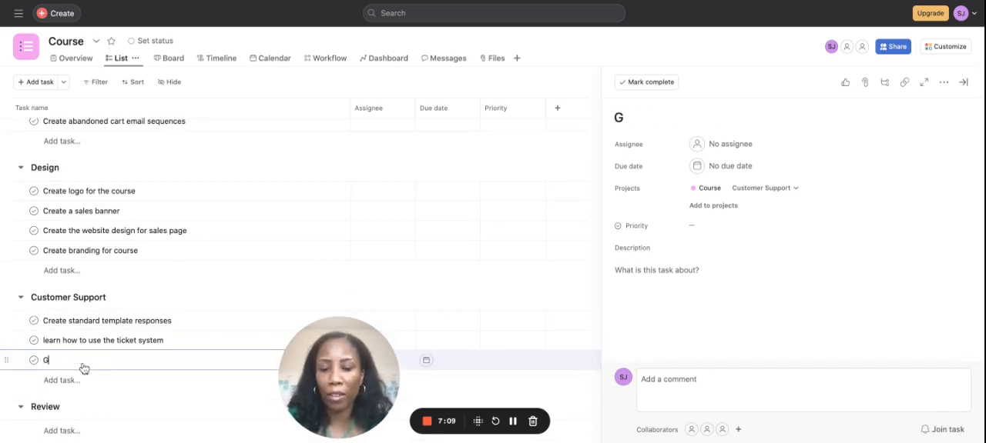
{"action": "type", "text": "ate a ret"}
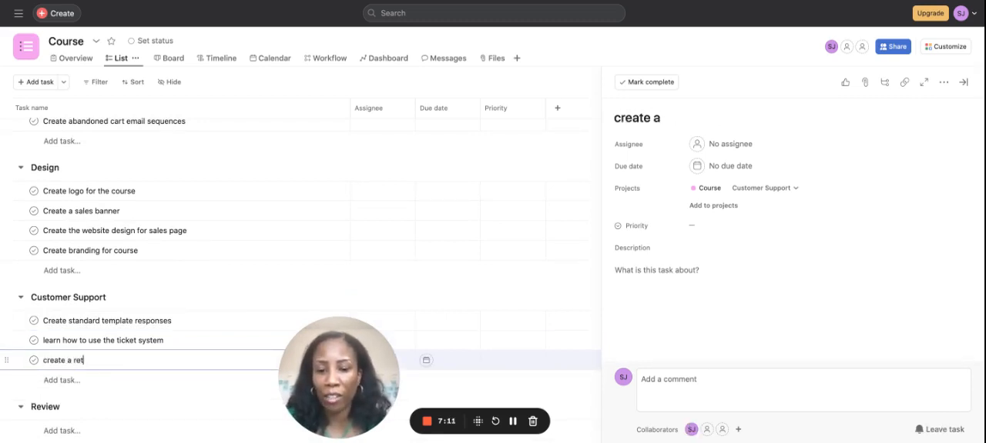
{"action": "type", "text": "neiton"}
{"action": "key", "text": "BackSpace"}
{"action": "key", "text": "BackSpace"}
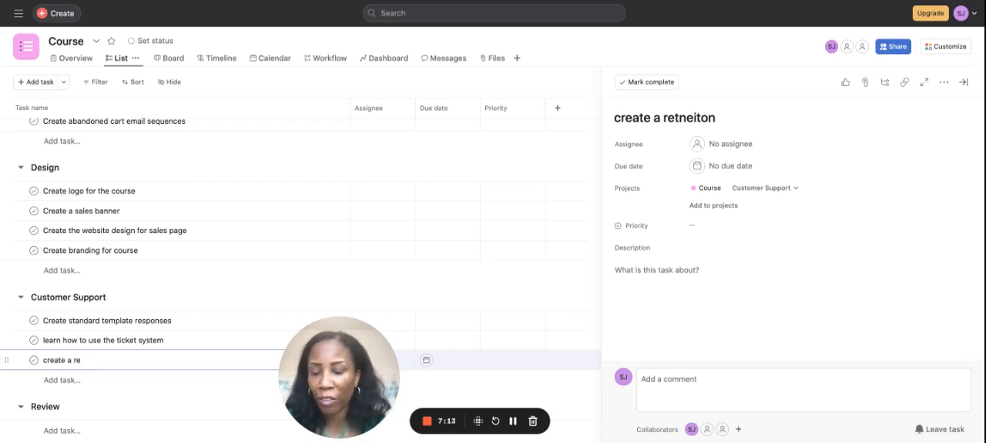
{"action": "type", "text": "nbti"}
{"action": "key", "text": "BackSpace"}
{"action": "key", "text": "BackSpace"}
{"action": "key", "text": "BackSpace"}
{"action": "type", "text": "tion sx"}
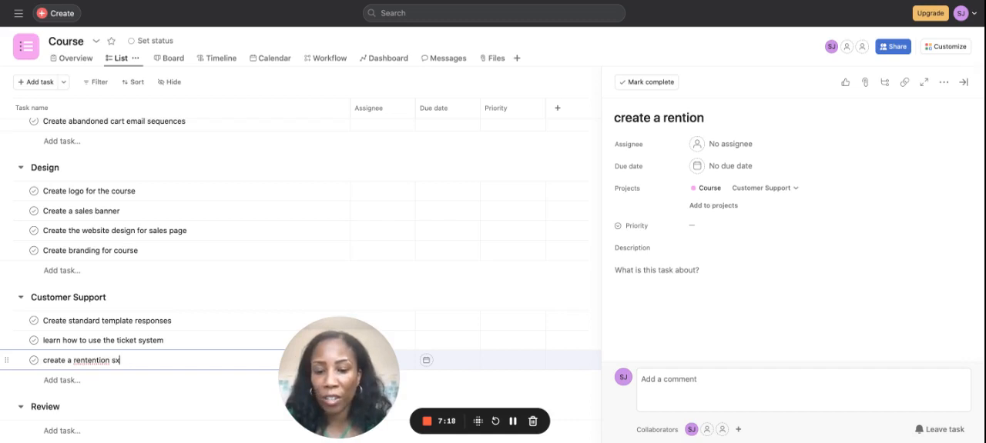
{"action": "key", "text": "BackSpace"}
{"action": "type", "text": "c"}
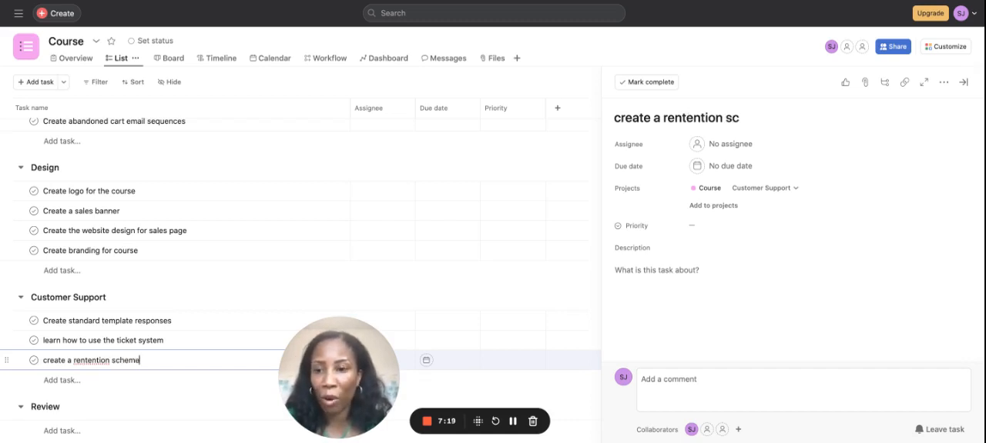
{"action": "type", "text": "heme"}
{"action": "left_click", "coordinate": [88, 360]}
{"action": "key", "text": "BackSpace"}
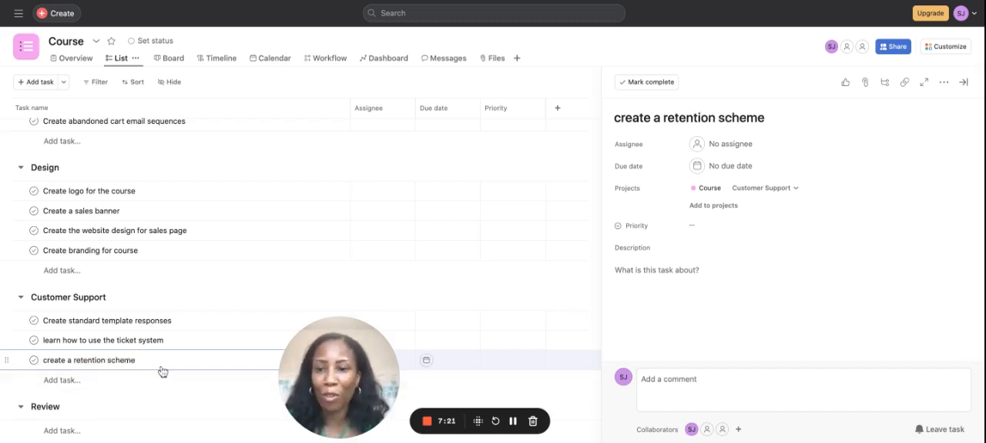
Step: Add a task named "What went well" as the first task in the Review section
{"action": "scroll", "coordinate": [132, 402], "scroll_direction": "down", "scroll_amount": 1}
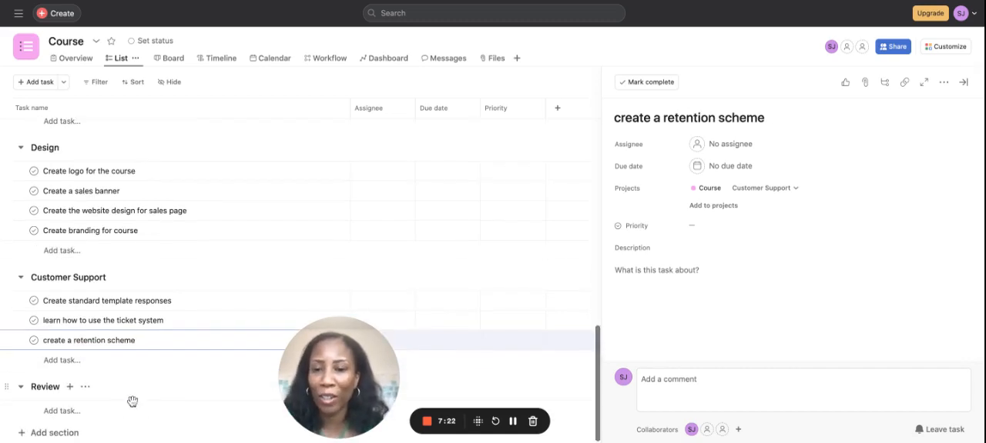
{"action": "left_click", "coordinate": [73, 410]}
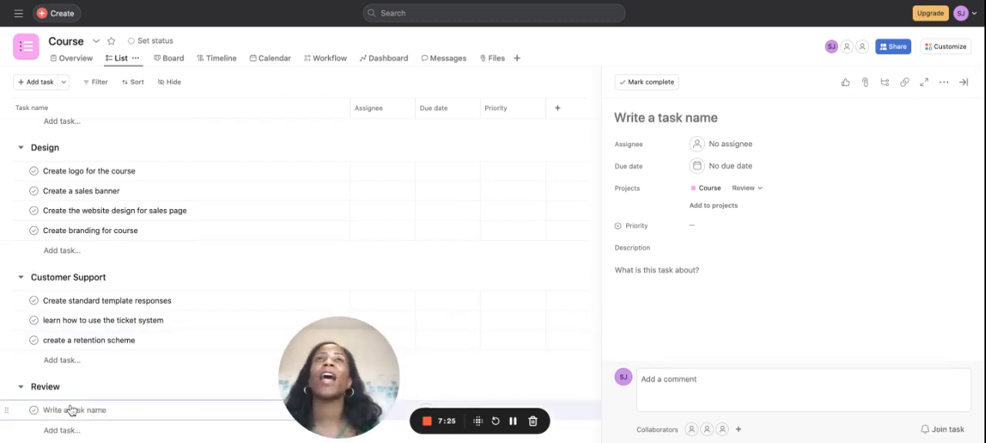
{"action": "type", "text": "Waht"}
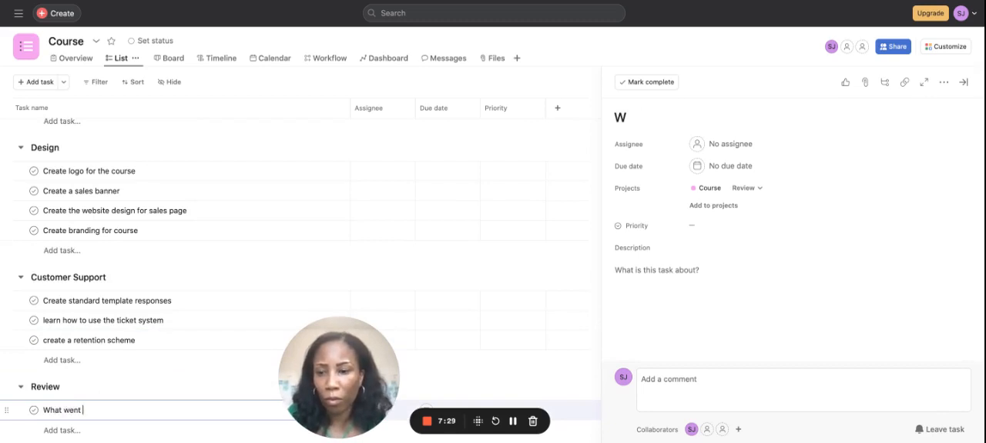
{"action": "type", "text": " went wekk"}
Step: Add a task named "What went wrong" below the "What went well" task in the Review section
{"action": "key", "text": "Return"}
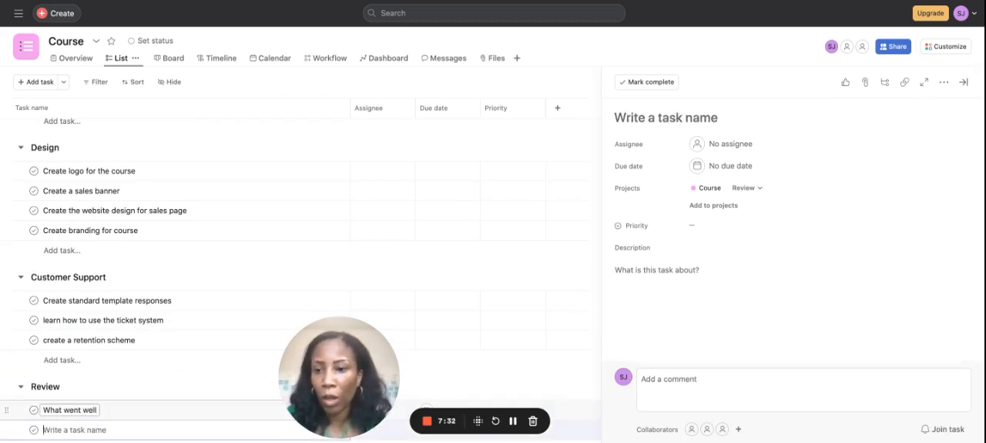
{"action": "type", "text": "What went wrong"}
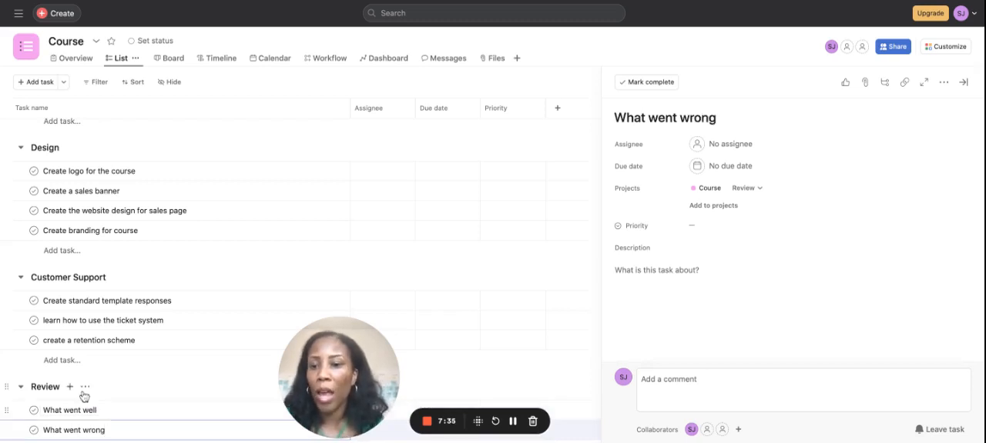
Step: Fill the description of the "What went well" task with a bulleted list of placeholder items 1, 2, 3 and 4
{"action": "left_click", "coordinate": [135, 413]}
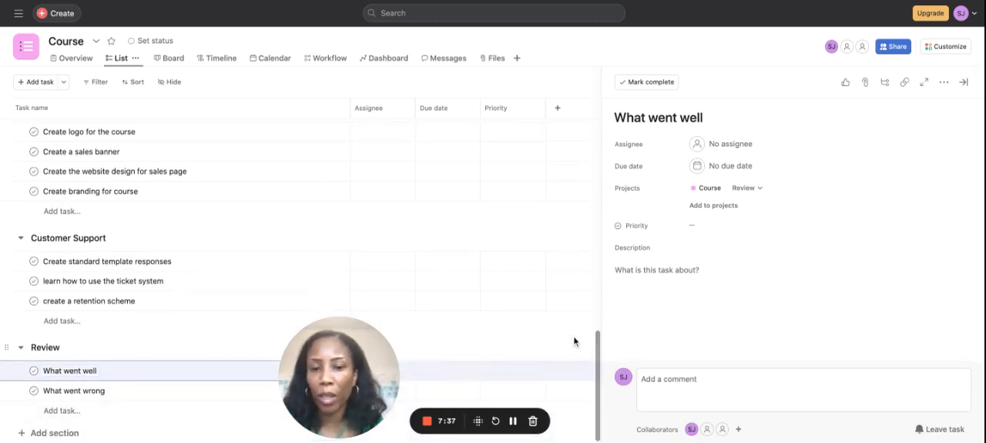
{"action": "left_click", "coordinate": [657, 301]}
{"action": "left_click", "coordinate": [725, 353]}
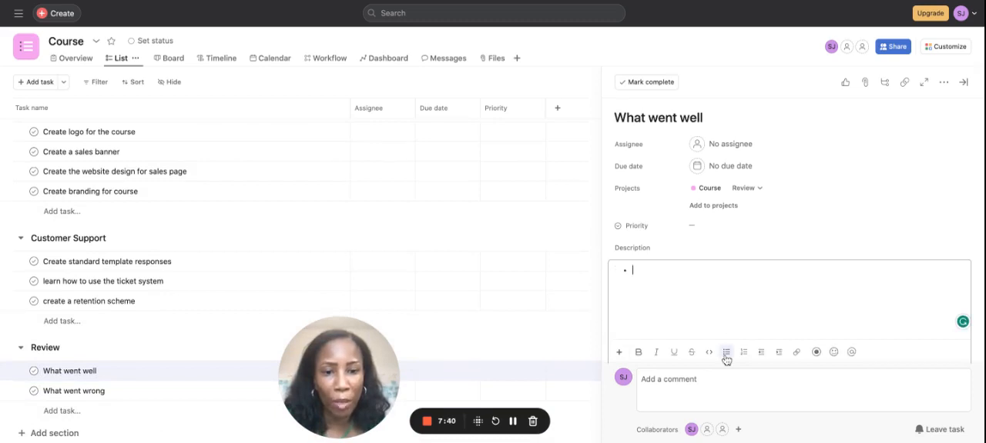
{"action": "type", "text": "2"}
{"action": "key", "text": "Return"}
{"action": "type", "text": "3"}
{"action": "key", "text": "Return"}
{"action": "type", "text": "4"}
{"action": "key", "text": "Return"}
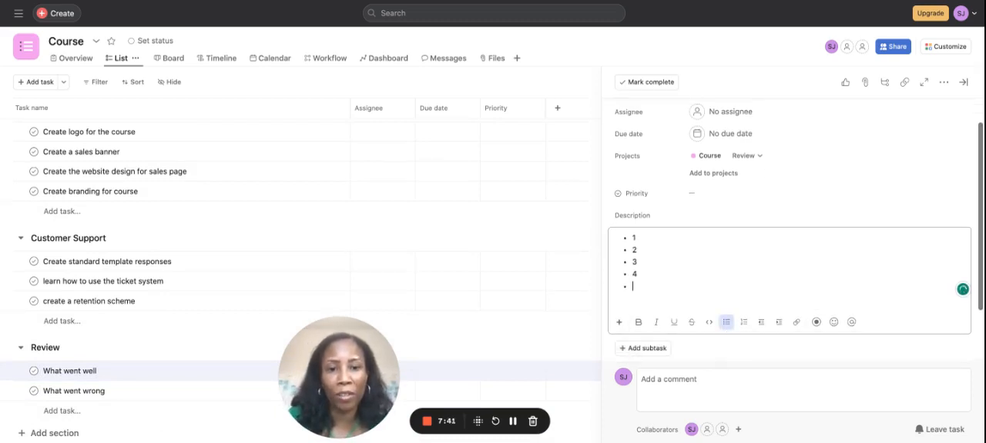
Step: Fill the description of the "What went wrong" task with a bulleted list of placeholder items 2, 3 and 33
{"action": "left_click", "coordinate": [234, 399]}
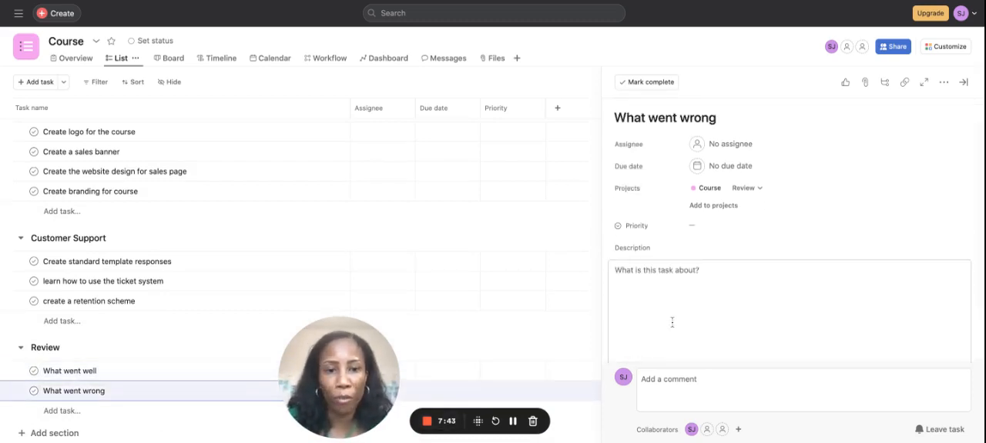
{"action": "left_click", "coordinate": [642, 282]}
{"action": "left_click", "coordinate": [726, 352]}
{"action": "type", "text": "2"}
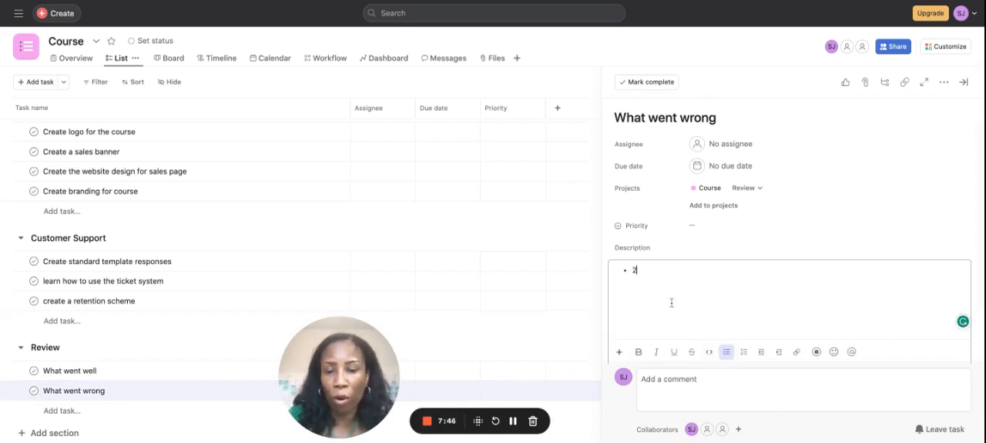
{"action": "key", "text": "Return"}
{"action": "type", "text": "3"}
{"action": "key", "text": "Return"}
{"action": "type", "text": "33"}
{"action": "key", "text": "Return"}
{"action": "scroll", "coordinate": [203, 172], "scroll_direction": "down", "scroll_amount": 10}
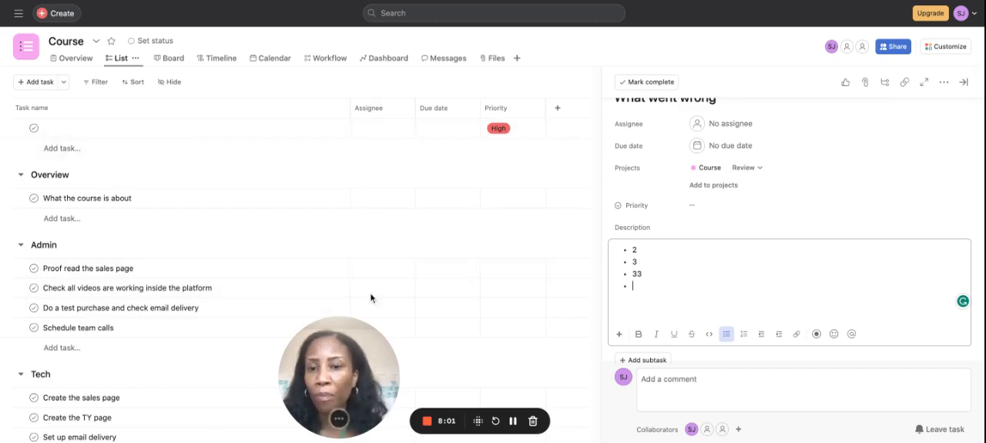
{"action": "left_click", "coordinate": [367, 131]}
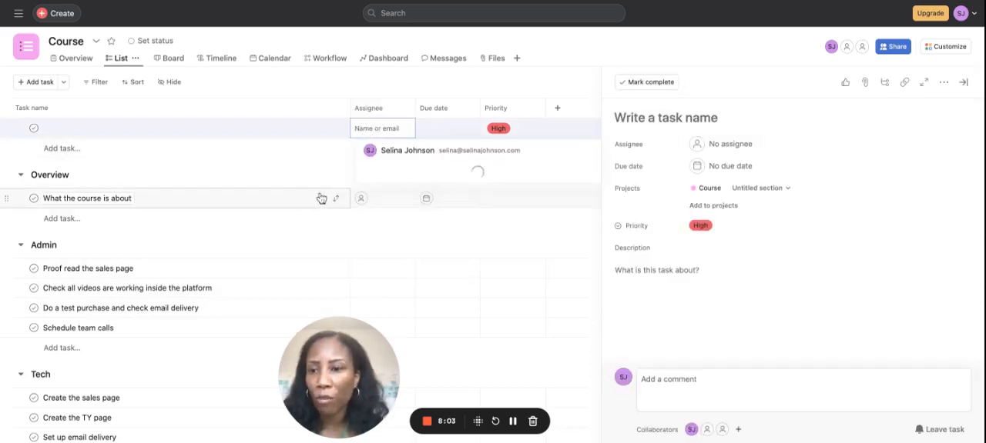
{"action": "left_click", "coordinate": [363, 200]}
{"action": "left_click", "coordinate": [407, 128]}
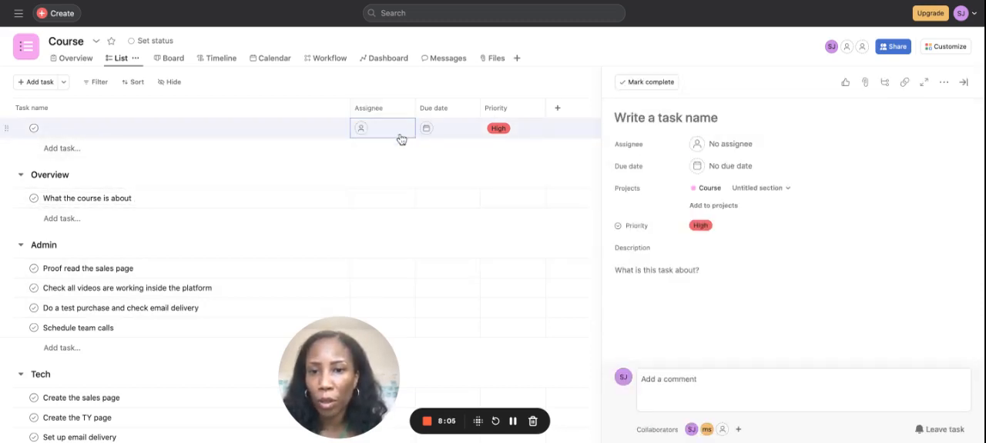
Step: Assign the "What the course is about" task to the account owner and set its due date to 9 October 2023
{"action": "left_click", "coordinate": [361, 202]}
{"action": "left_click", "coordinate": [377, 221]}
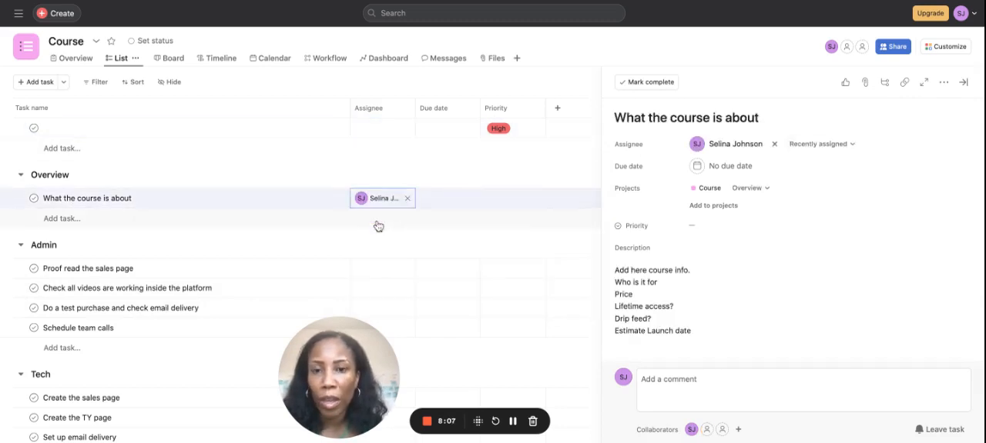
{"action": "left_click", "coordinate": [436, 202]}
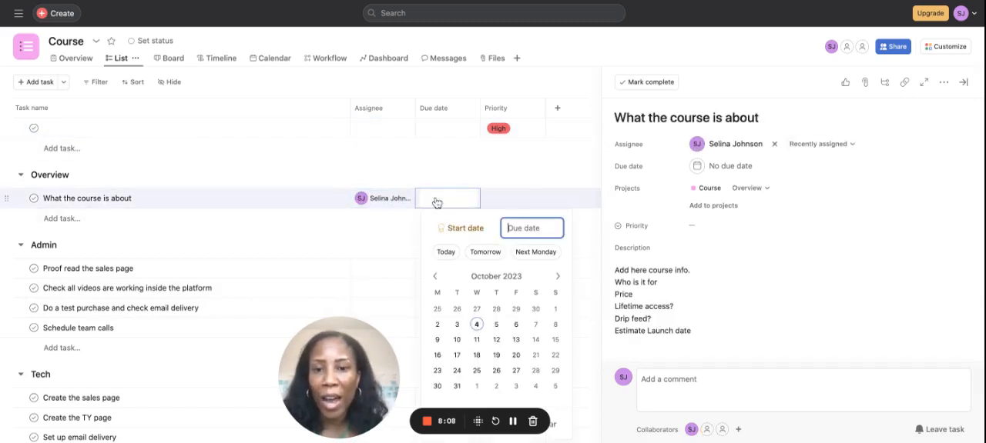
{"action": "left_click", "coordinate": [436, 339]}
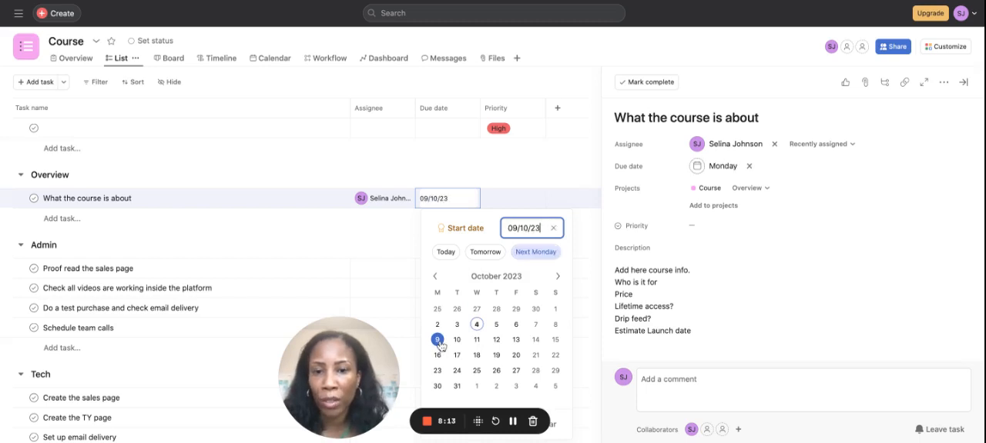
{"action": "left_click", "coordinate": [390, 235]}
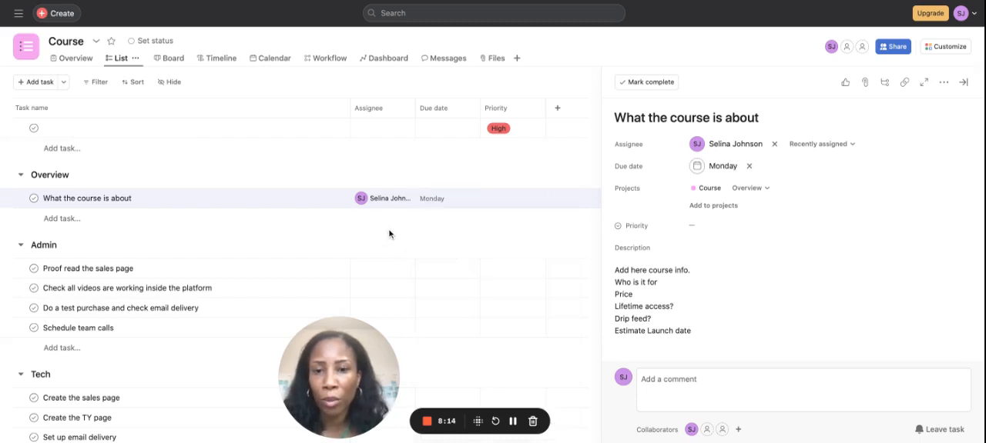
Step: Set the priority of the "What the course is about" task to Medium
{"action": "left_click", "coordinate": [490, 198]}
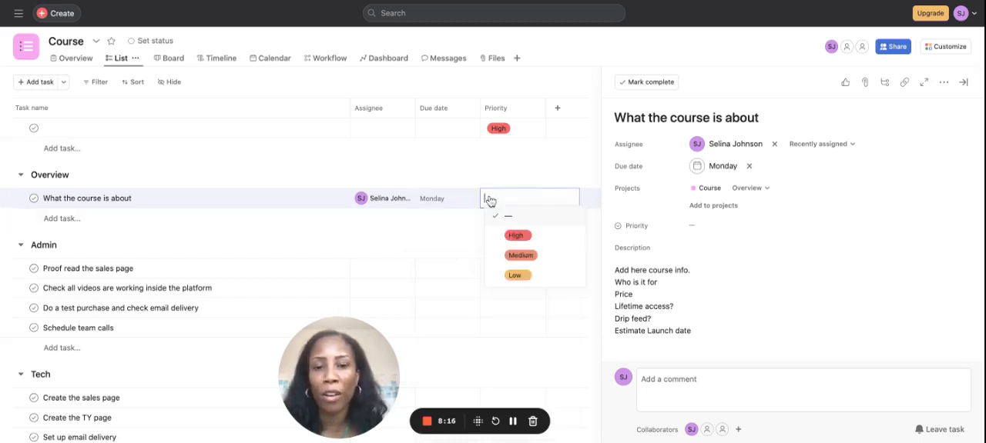
{"action": "left_click", "coordinate": [513, 260]}
{"action": "scroll", "coordinate": [241, 228], "scroll_direction": "down", "scroll_amount": 3}
{"action": "scroll", "coordinate": [241, 228], "scroll_direction": "down", "scroll_amount": 4}
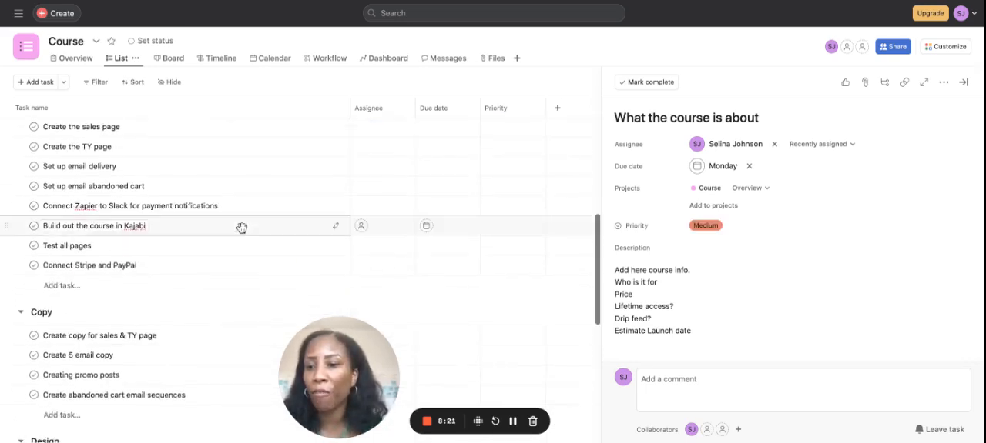
Step: Examine the additional actions offered for the "What the course is about" task
{"action": "scroll", "coordinate": [239, 226], "scroll_direction": "up", "scroll_amount": 1}
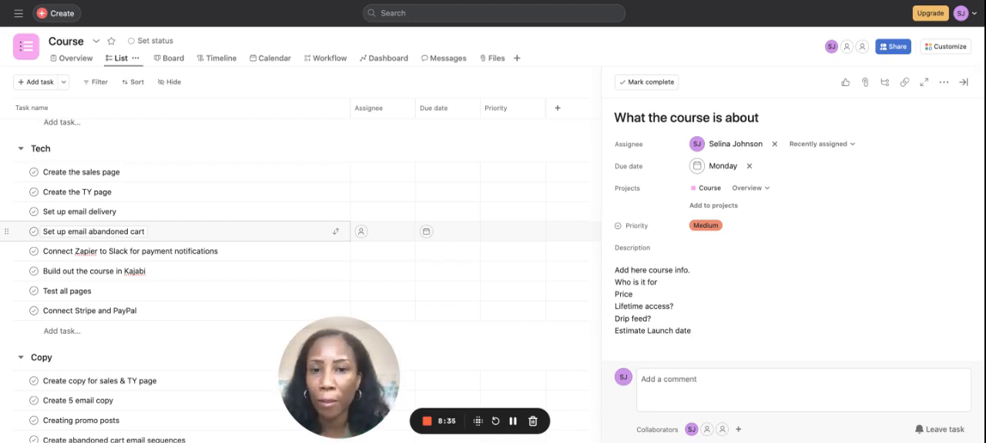
{"action": "scroll", "coordinate": [532, 197], "scroll_direction": "up", "scroll_amount": 2}
{"action": "scroll", "coordinate": [532, 198], "scroll_direction": "down", "scroll_amount": 3}
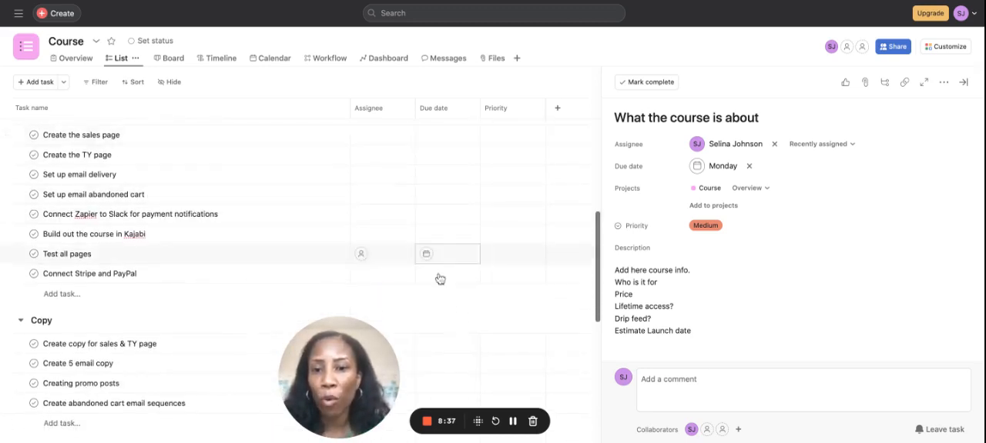
{"action": "scroll", "coordinate": [222, 211], "scroll_direction": "up", "scroll_amount": 5}
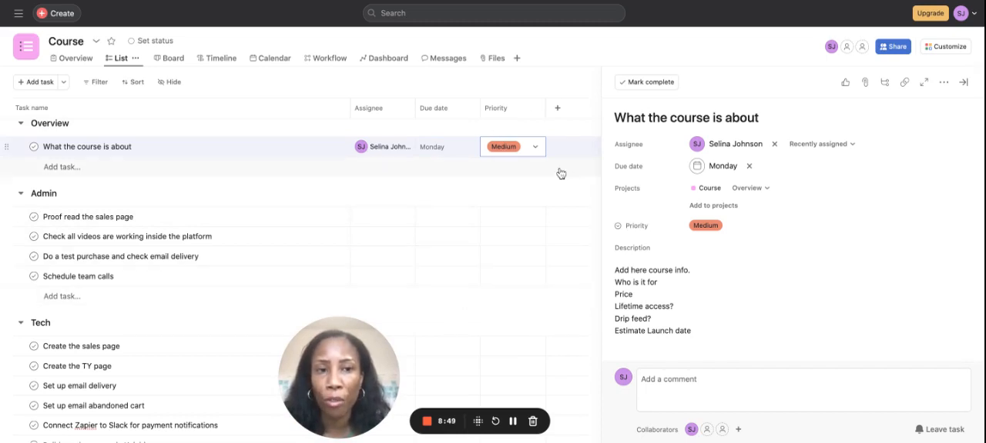
{"action": "left_click", "coordinate": [944, 82]}
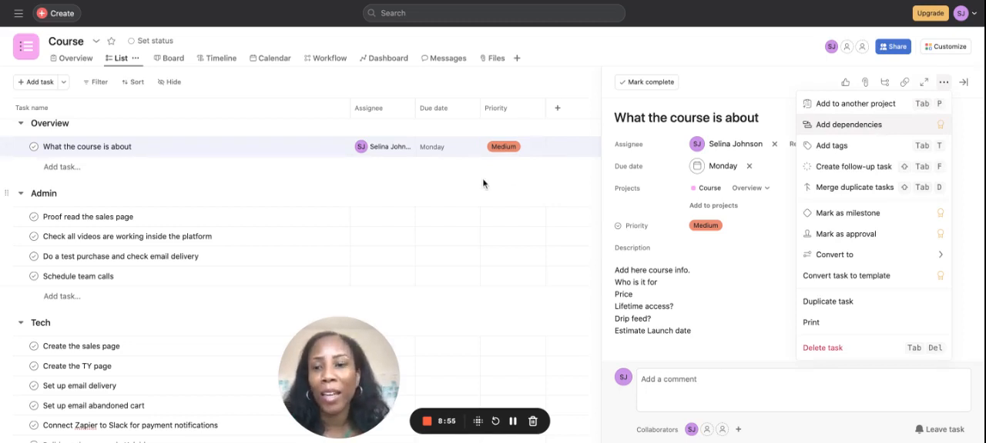
{"action": "left_click", "coordinate": [311, 177]}
{"action": "left_click", "coordinate": [311, 167]}
Step: Look through the tasks in the Admin, Tech, Copy, Design and Customer Support sections
{"action": "scroll", "coordinate": [311, 177], "scroll_direction": "down", "scroll_amount": 2}
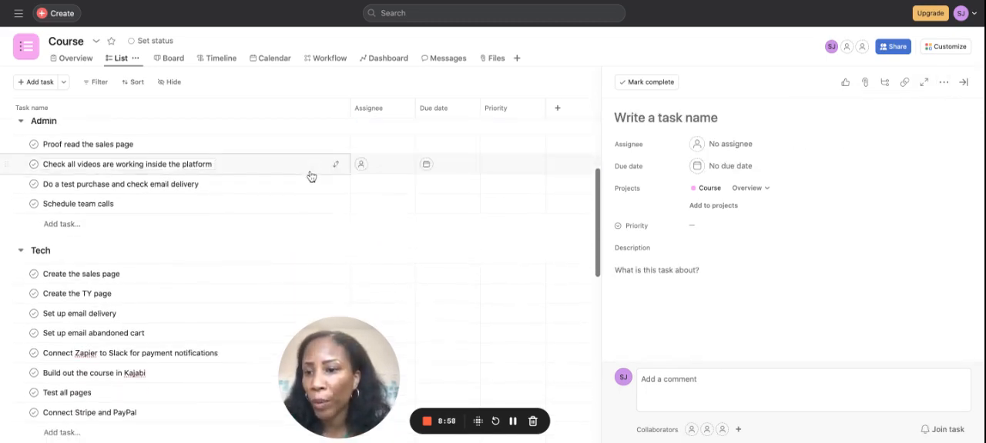
{"action": "scroll", "coordinate": [308, 188], "scroll_direction": "down", "scroll_amount": 3}
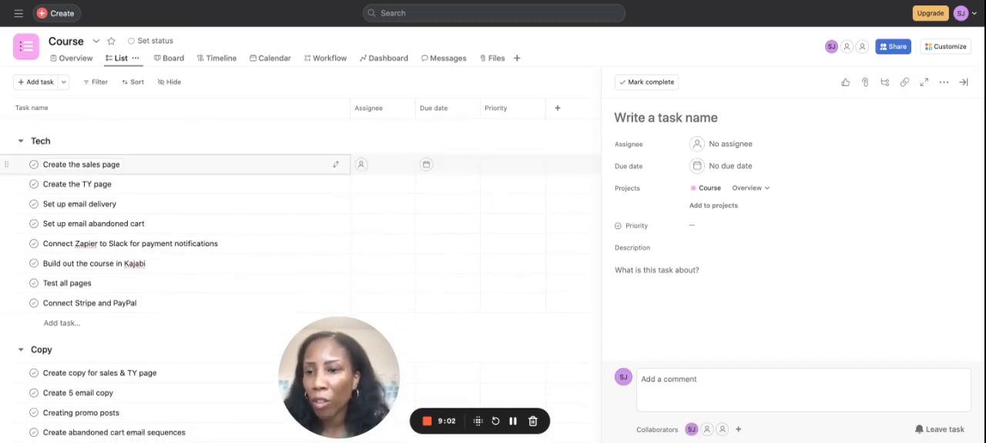
{"action": "scroll", "coordinate": [308, 171], "scroll_direction": "down", "scroll_amount": 3}
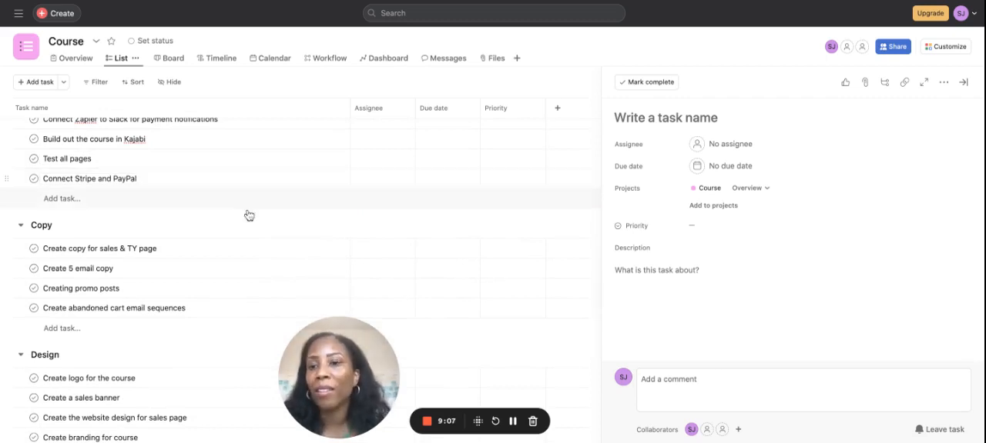
{"action": "scroll", "coordinate": [144, 236], "scroll_direction": "up", "scroll_amount": 2}
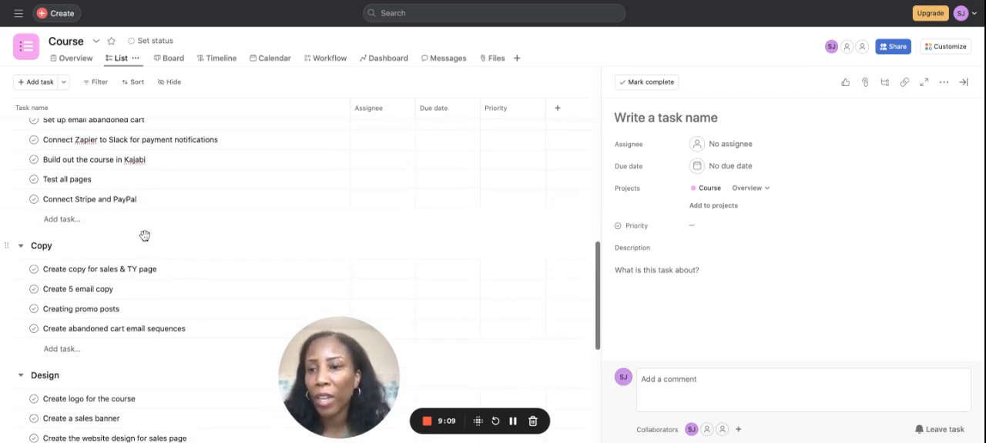
{"action": "scroll", "coordinate": [115, 191], "scroll_direction": "up", "scroll_amount": 2}
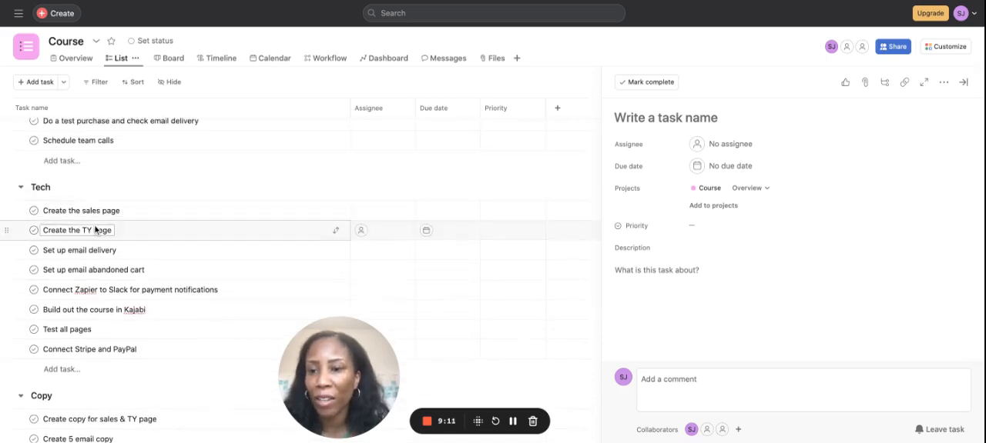
{"action": "scroll", "coordinate": [95, 229], "scroll_direction": "down", "scroll_amount": 6}
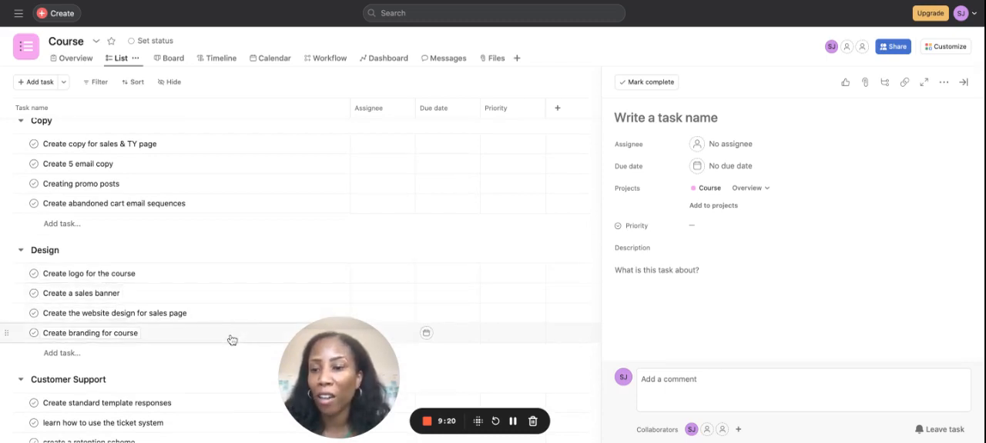
{"action": "scroll", "coordinate": [228, 341], "scroll_direction": "down", "scroll_amount": 1}
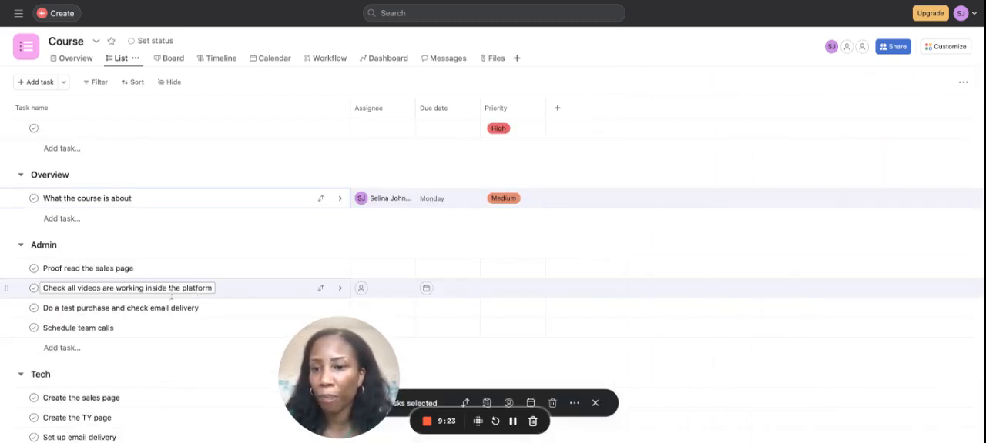
{"action": "scroll", "coordinate": [72, 354], "scroll_direction": "down", "scroll_amount": 15}
{"action": "scroll", "coordinate": [72, 355], "scroll_direction": "up", "scroll_amount": 2}
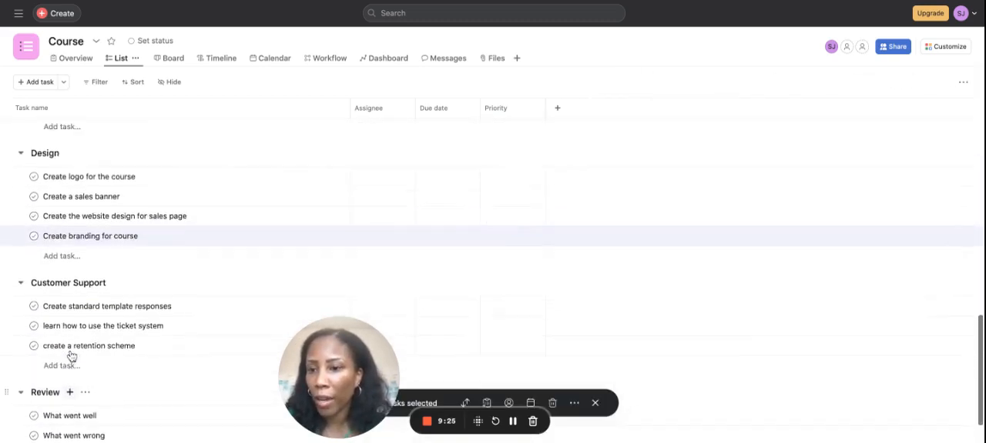
Step: Add a "Design the sales page" task to the Admin section below "Check all videos are working inside the platform"
{"action": "left_click", "coordinate": [139, 284]}
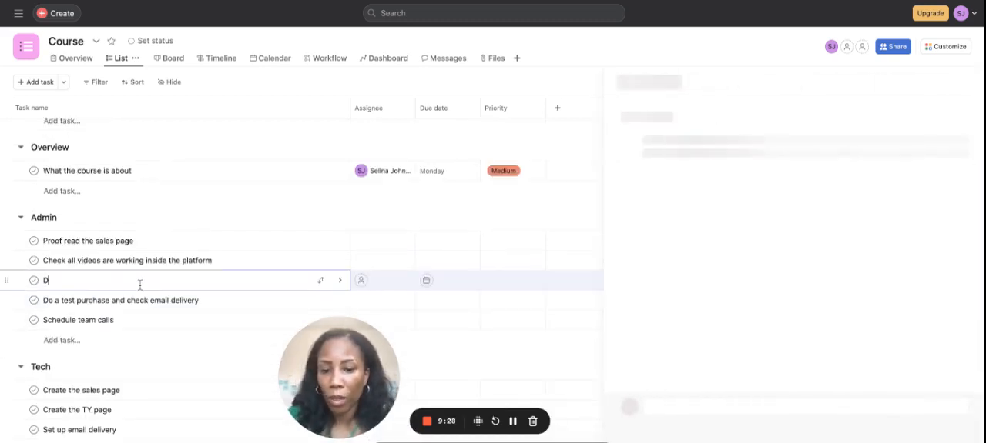
{"action": "type", "text": "esign the salws"}
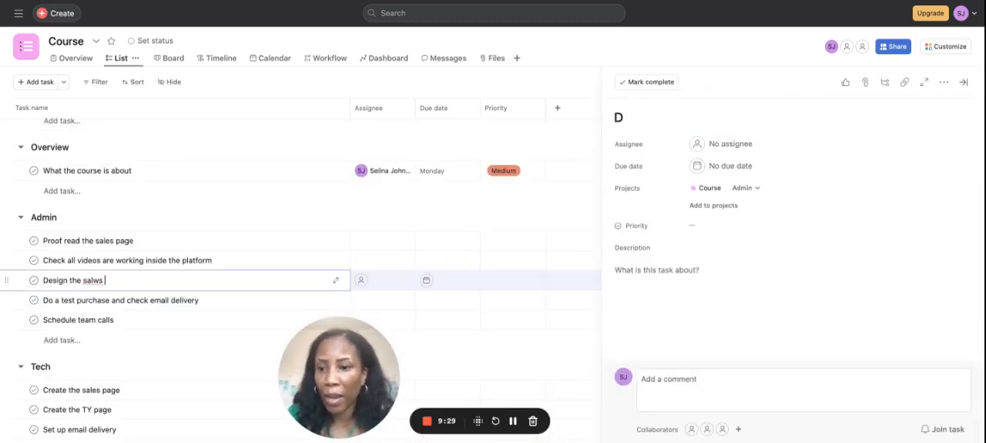
{"action": "key", "text": "BackSpace"}
{"action": "key", "text": "BackSpace"}
{"action": "key", "text": "BackSpace"}
{"action": "type", "text": "es page"}
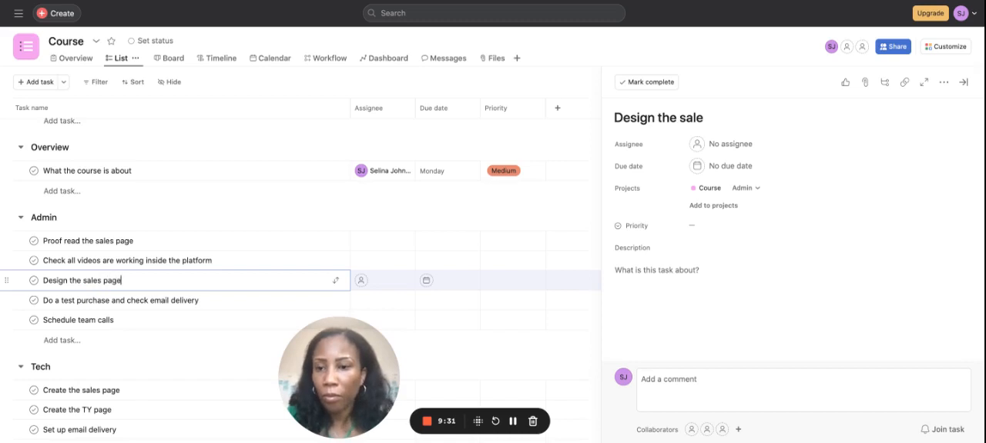
Step: Set the due date of the "Design the sales page" task to 23 October 2023
{"action": "left_click", "coordinate": [433, 282]}
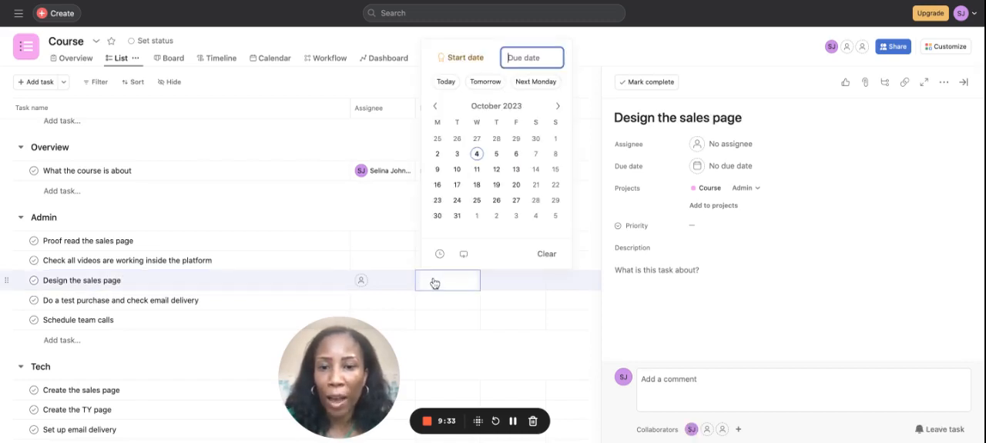
{"action": "left_click", "coordinate": [437, 200]}
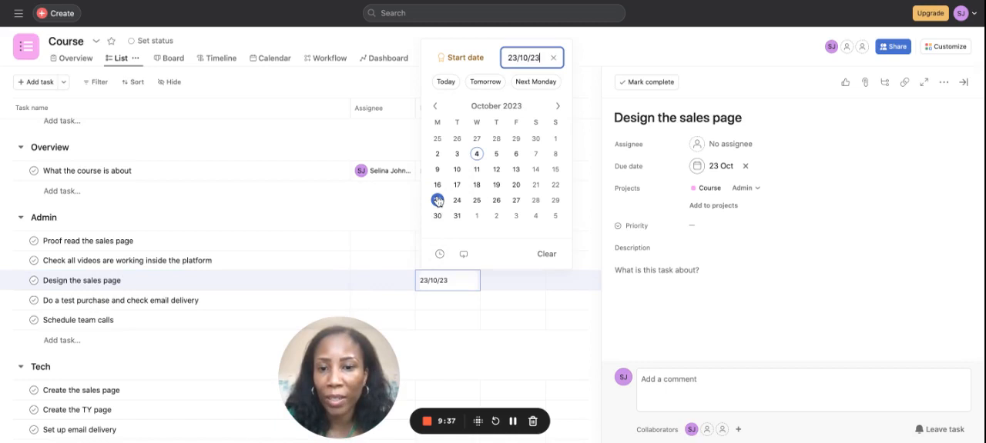
{"action": "left_click", "coordinate": [412, 267]}
{"action": "left_click", "coordinate": [431, 239]}
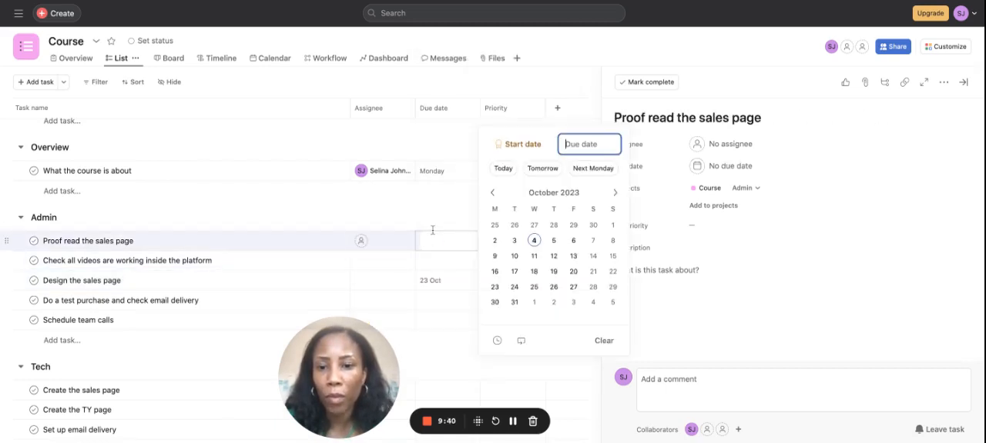
Step: Move the "Design the sales page" task into the Tech section, directly below "Create the sales page"
{"action": "scroll", "coordinate": [432, 216], "scroll_direction": "down", "scroll_amount": 1}
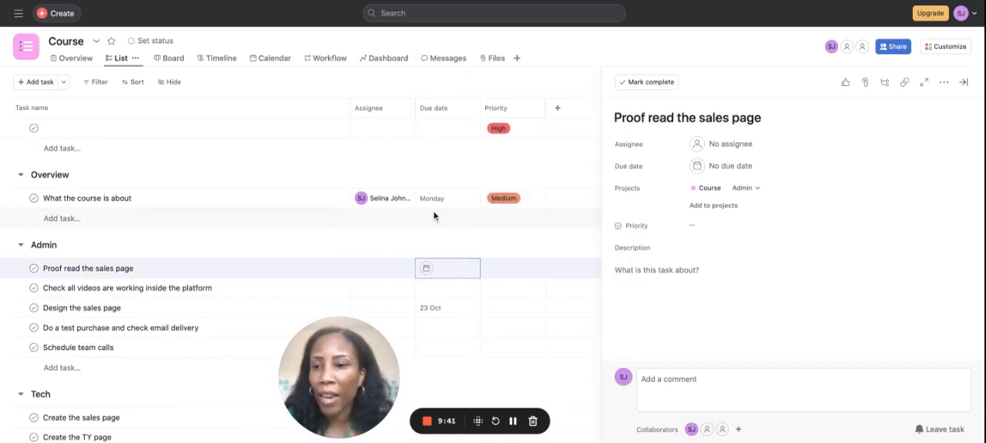
{"action": "scroll", "coordinate": [432, 220], "scroll_direction": "down", "scroll_amount": 5}
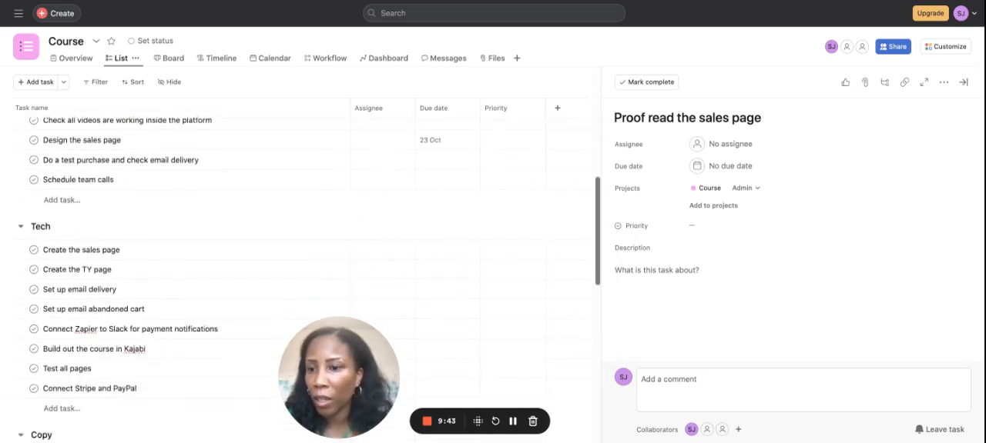
{"action": "scroll", "coordinate": [401, 208], "scroll_direction": "up", "scroll_amount": 3}
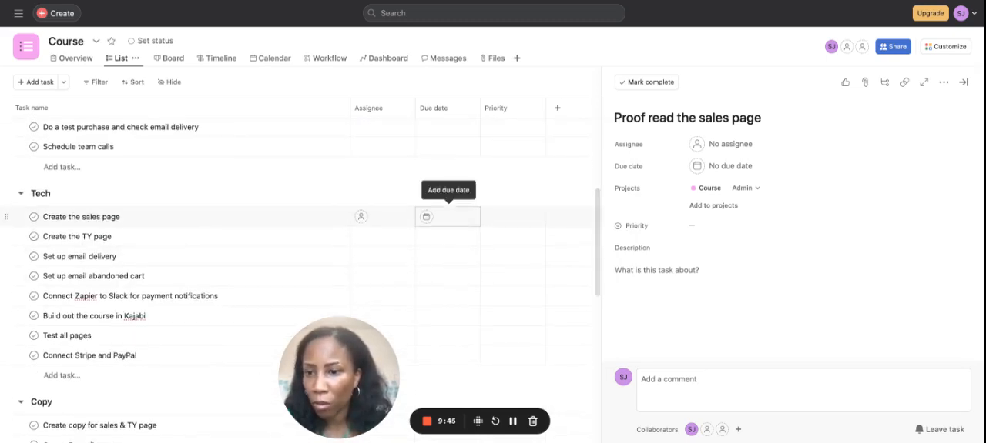
{"action": "left_click_drag", "start_coordinate": [11, 169], "coordinate": [20, 295]}
{"action": "scroll", "coordinate": [95, 292], "scroll_direction": "up", "scroll_amount": 2}
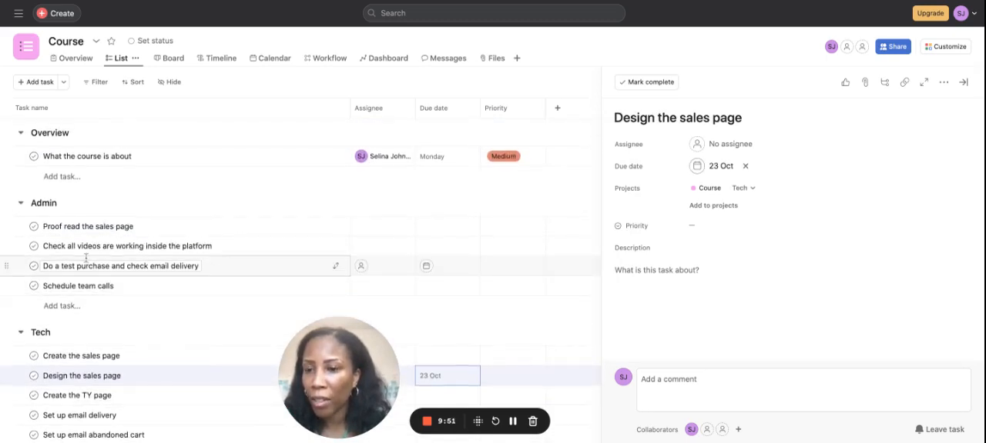
Step: Move the "Design the sales page" task into the Design section, directly below "Create a sales banner"
{"action": "scroll", "coordinate": [87, 259], "scroll_direction": "down", "scroll_amount": 5}
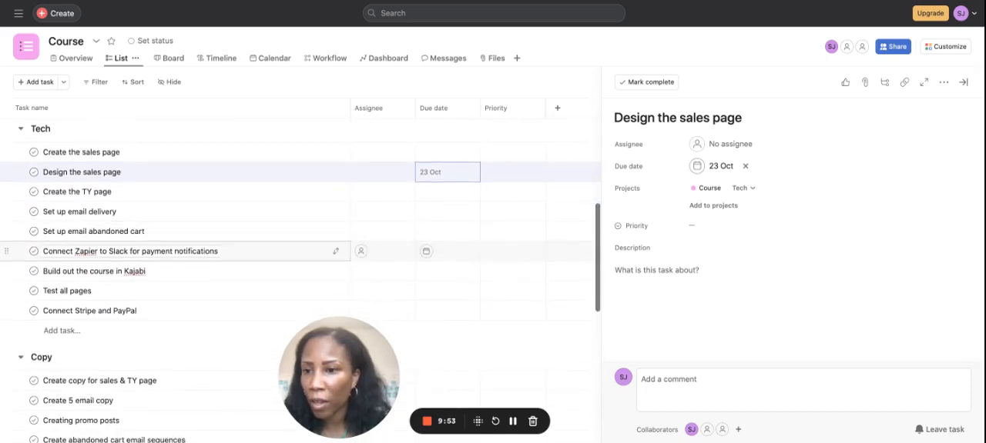
{"action": "scroll", "coordinate": [11, 254], "scroll_direction": "down", "scroll_amount": 1}
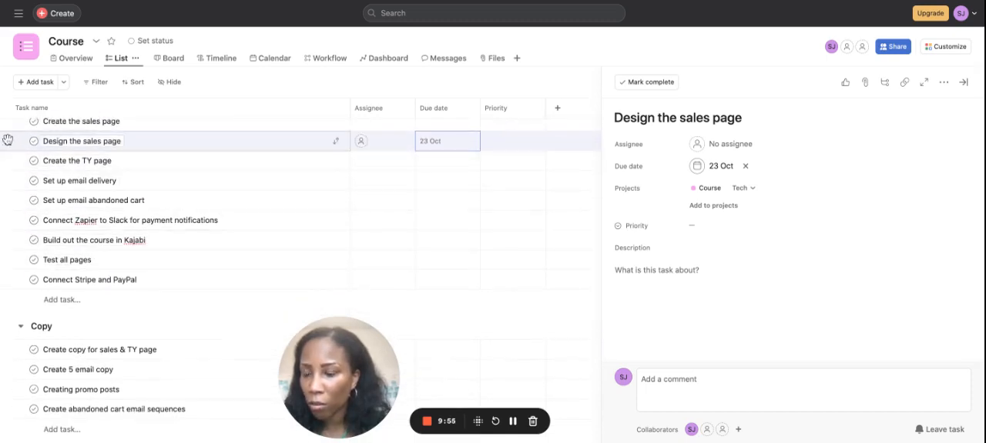
{"action": "left_click_drag", "start_coordinate": [7, 140], "coordinate": [30, 293]}
Step: Set the due date of the "Create the sales page" task in the Tech section to 30 October 2023
{"action": "scroll", "coordinate": [31, 231], "scroll_direction": "up", "scroll_amount": 8}
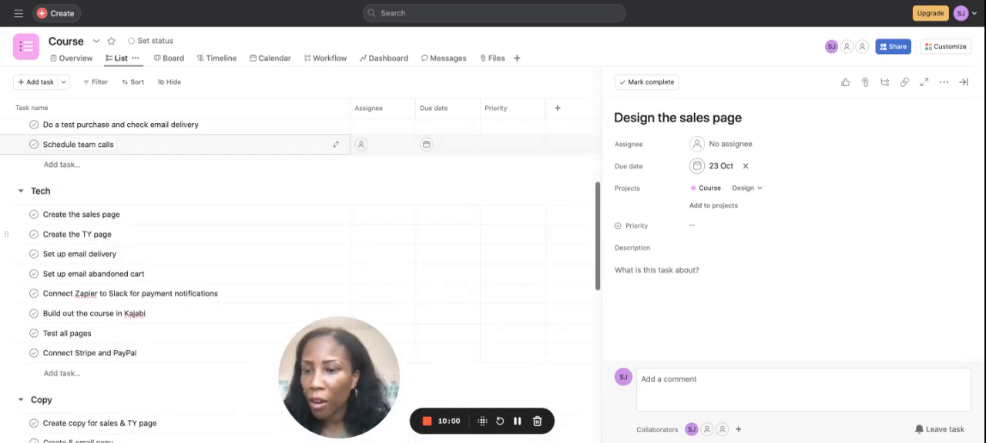
{"action": "scroll", "coordinate": [77, 231], "scroll_direction": "down", "scroll_amount": 1}
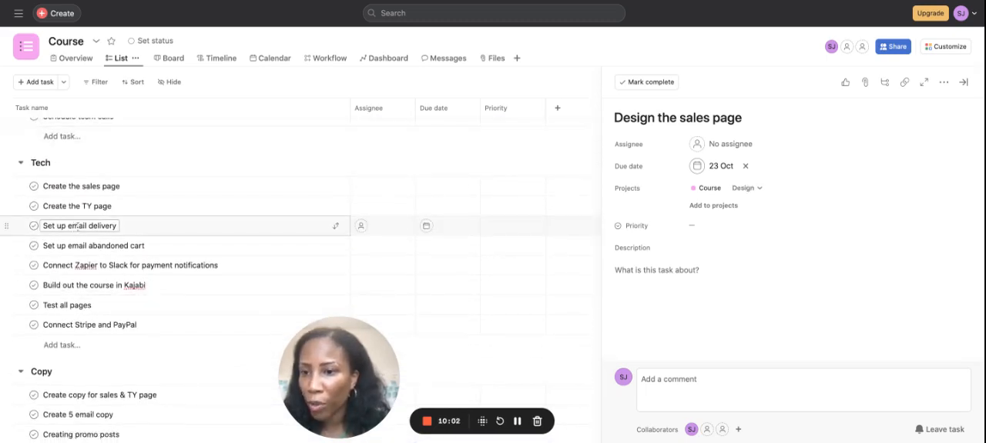
{"action": "left_click", "coordinate": [429, 188]}
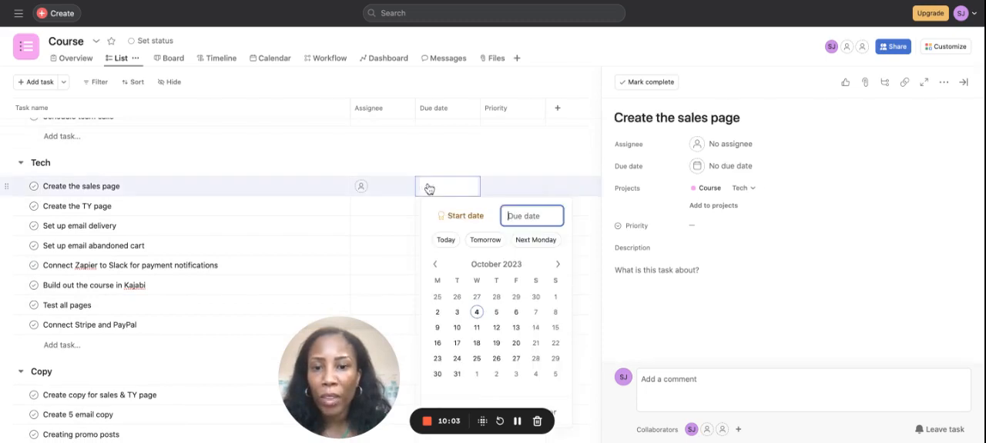
{"action": "left_click", "coordinate": [437, 374]}
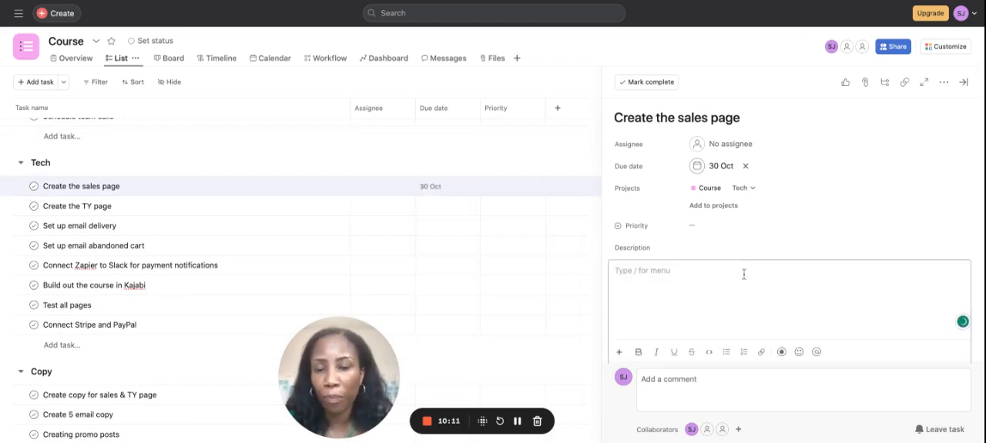
Step: Compare the due dates of "Create the sales page" in Tech and "Design the sales page" in Design
{"action": "scroll", "coordinate": [469, 196], "scroll_direction": "down", "scroll_amount": 5}
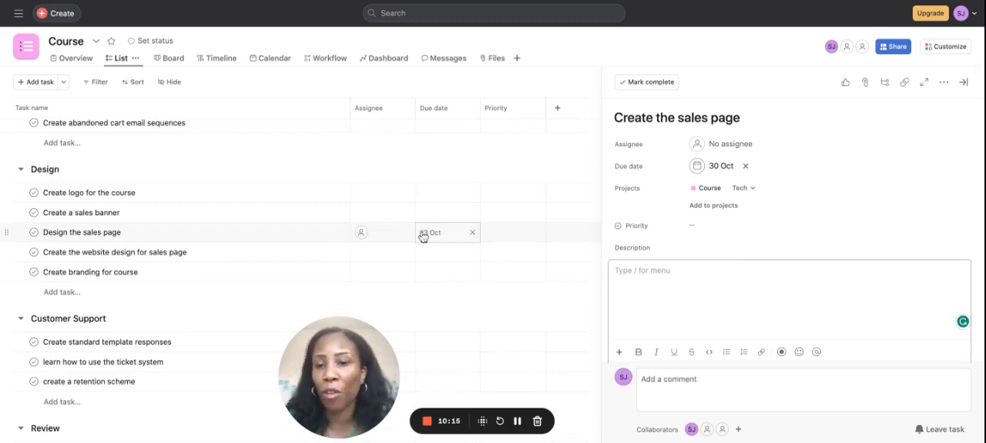
{"action": "scroll", "coordinate": [422, 236], "scroll_direction": "up", "scroll_amount": 5}
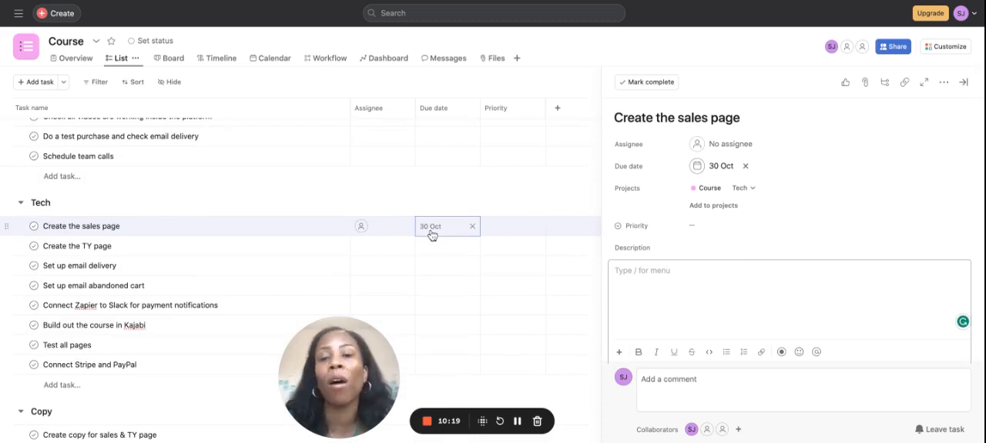
{"action": "scroll", "coordinate": [432, 235], "scroll_direction": "down", "scroll_amount": 5}
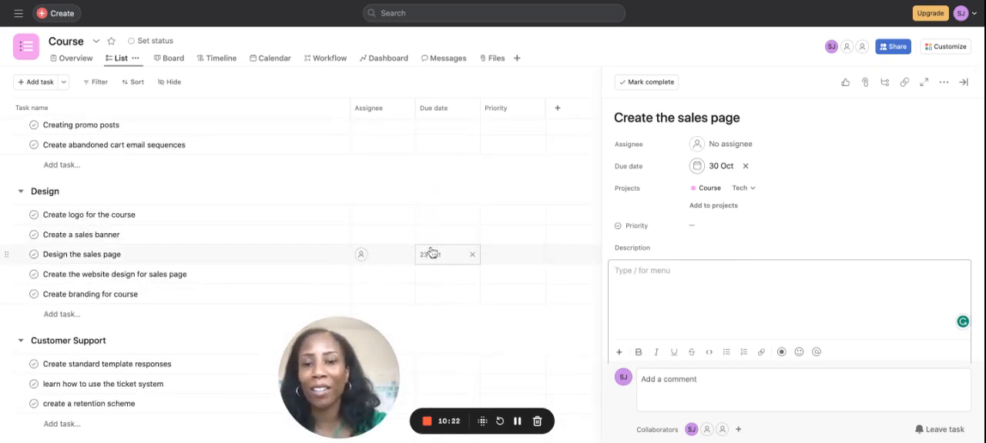
{"action": "scroll", "coordinate": [431, 253], "scroll_direction": "up", "scroll_amount": 4}
{"action": "scroll", "coordinate": [431, 253], "scroll_direction": "down", "scroll_amount": 4}
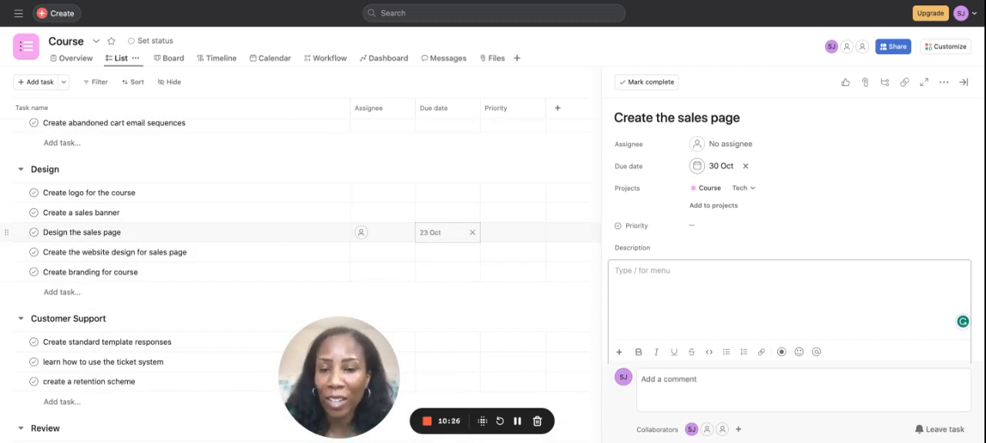
{"action": "scroll", "coordinate": [437, 201], "scroll_direction": "up", "scroll_amount": 5}
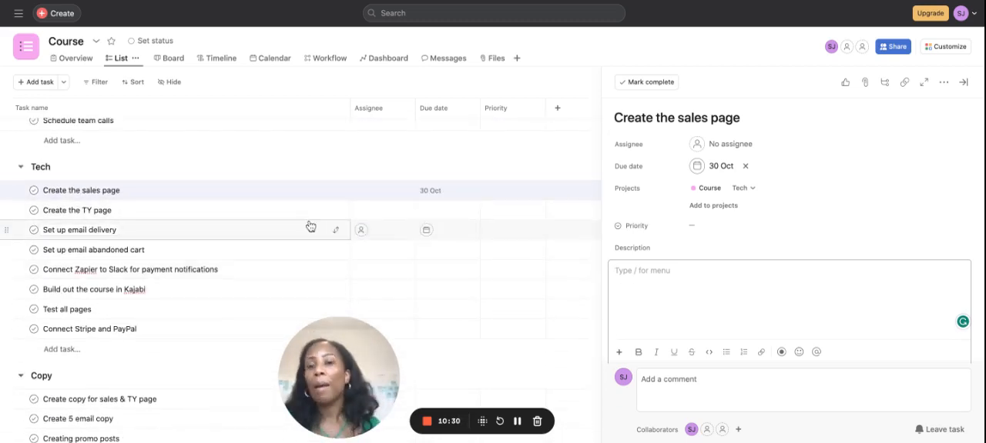
{"action": "scroll", "coordinate": [311, 226], "scroll_direction": "down", "scroll_amount": 5}
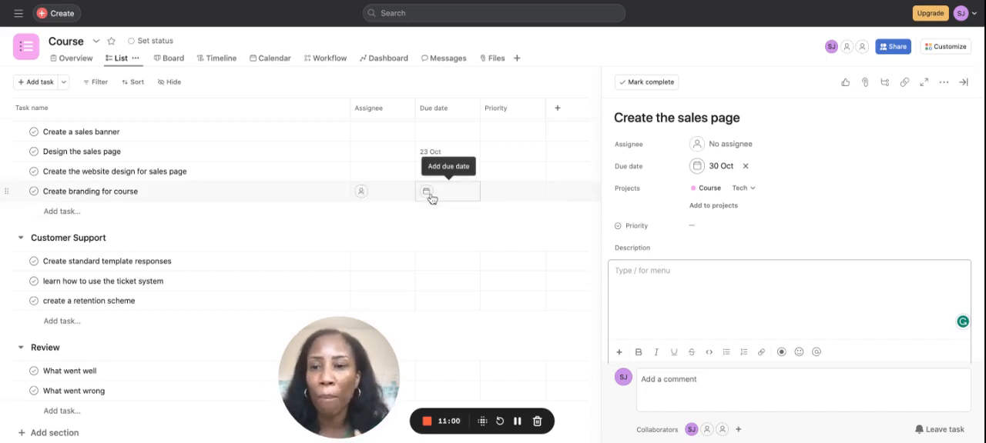
{"action": "scroll", "coordinate": [431, 198], "scroll_direction": "up", "scroll_amount": 3}
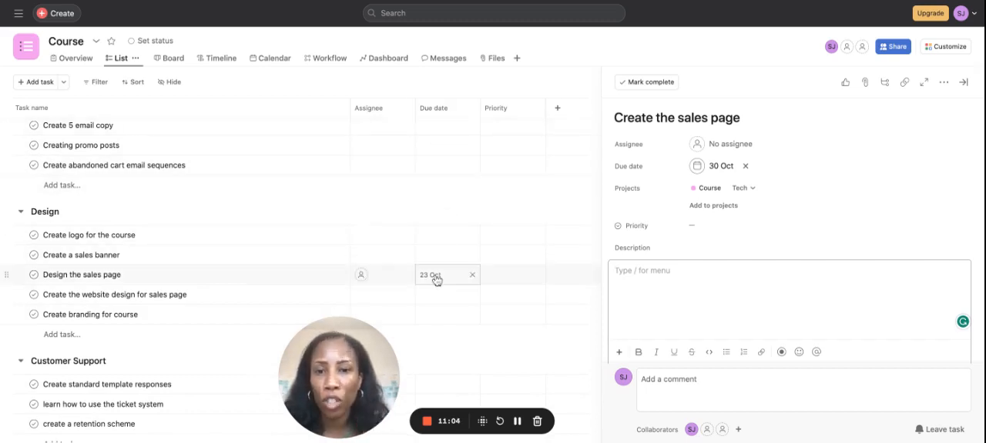
Step: Add a task named "Key team members" to the Overview section, below "What the course is about"
{"action": "scroll", "coordinate": [523, 307], "scroll_direction": "down", "scroll_amount": 3}
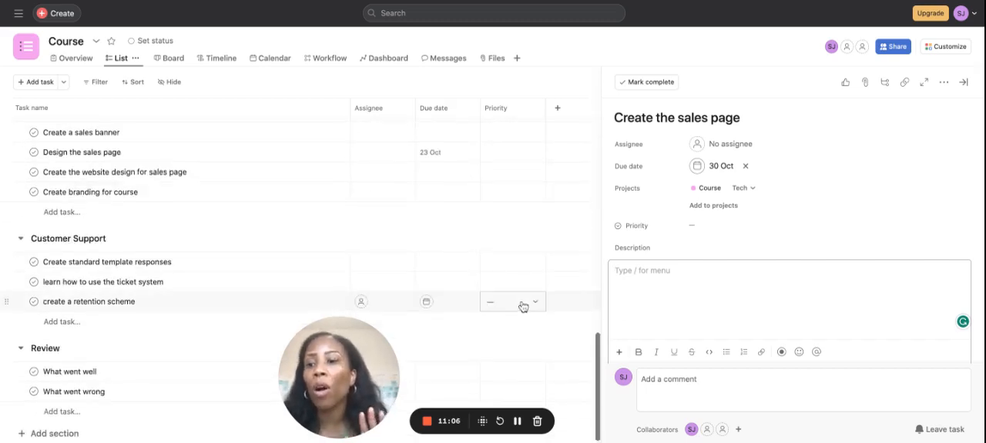
{"action": "scroll", "coordinate": [523, 307], "scroll_direction": "up", "scroll_amount": 10}
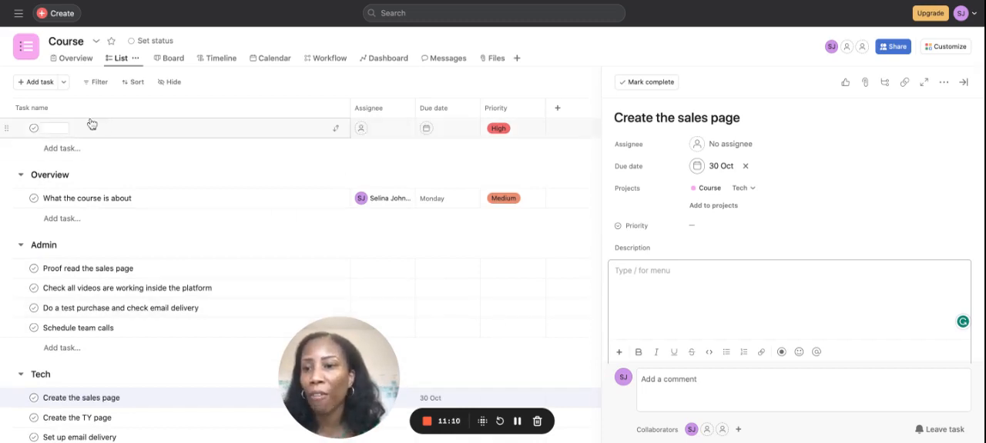
{"action": "left_click", "coordinate": [61, 219]}
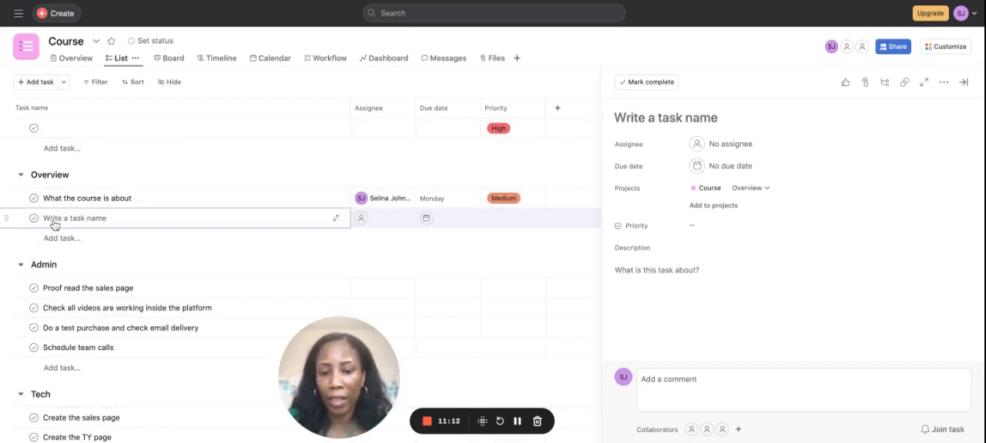
{"action": "type", "text": "Key team mem"}
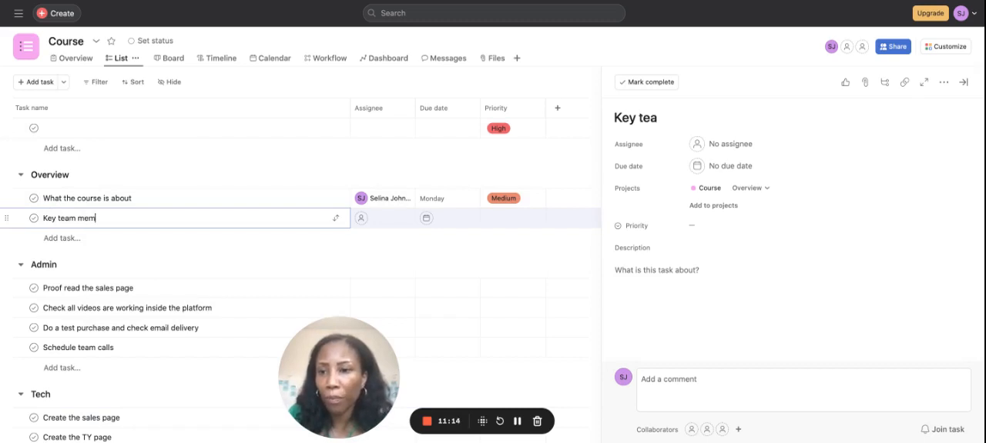
{"action": "type", "text": "n"}
{"action": "key", "text": "BackSpace"}
{"action": "type", "text": "bers"}
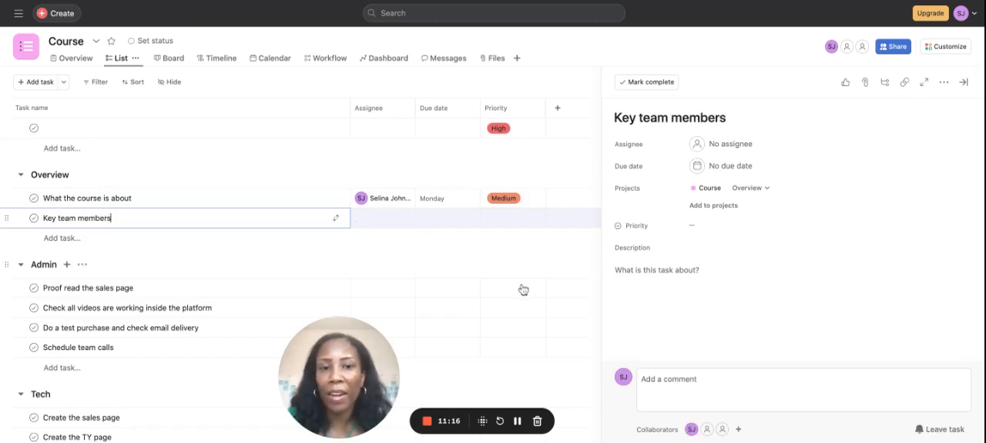
Step: Describe the "Key team members" task with one contact line: the team member's name, the role Tech, their e-mail address and phone number
{"action": "left_click", "coordinate": [670, 273]}
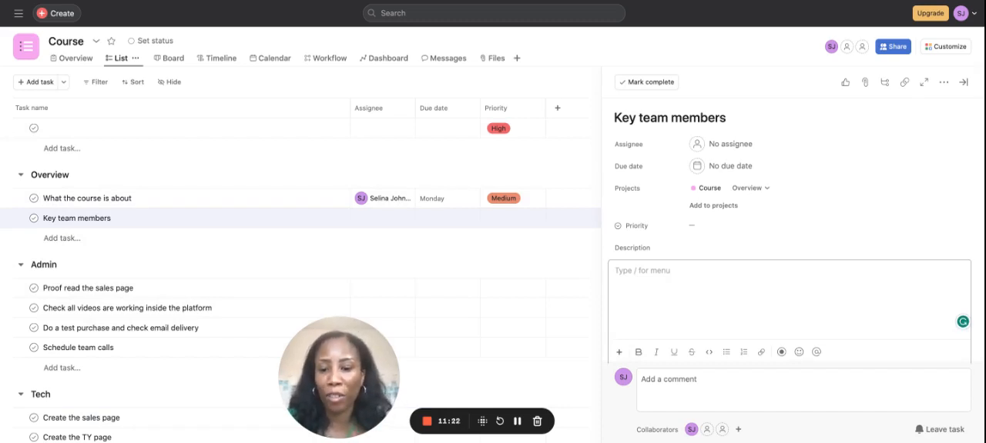
{"action": "type", "text": "John - Te"}
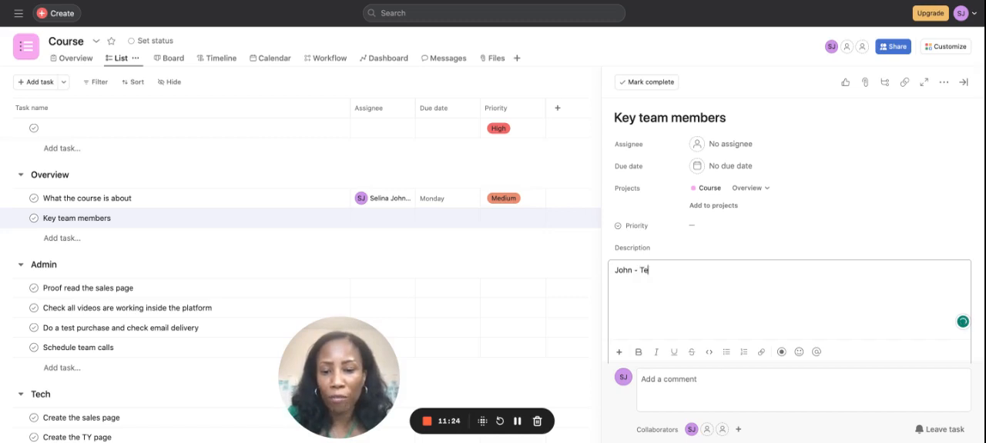
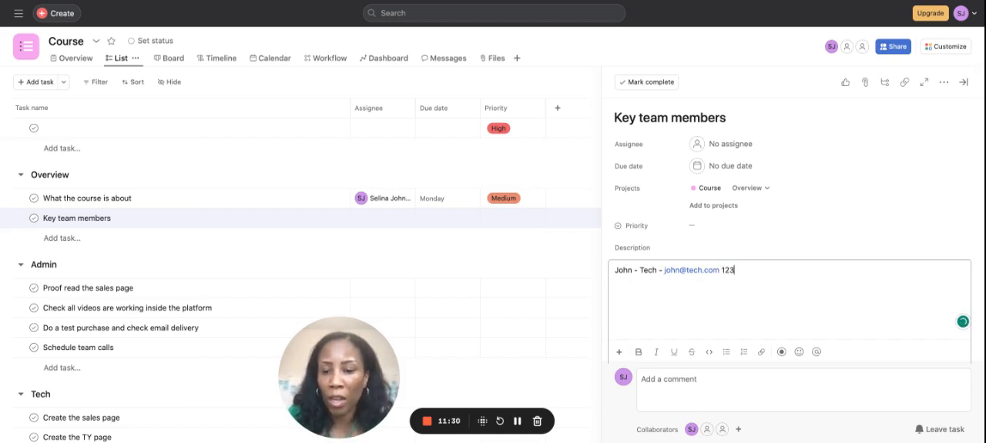
{"action": "type", "text": "456789"}
{"action": "key", "text": "Return"}
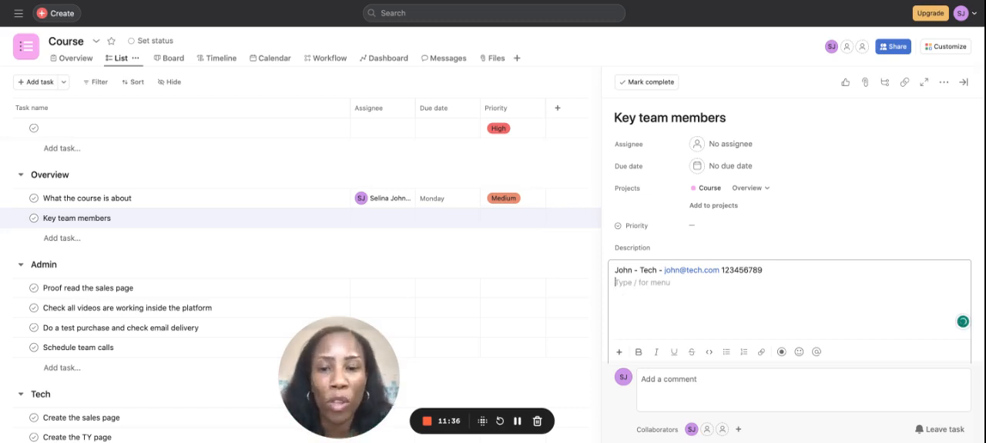
Step: Review the tasks and due dates in every section of the project, from Overview through Review
{"action": "scroll", "coordinate": [157, 301], "scroll_direction": "down", "scroll_amount": 5}
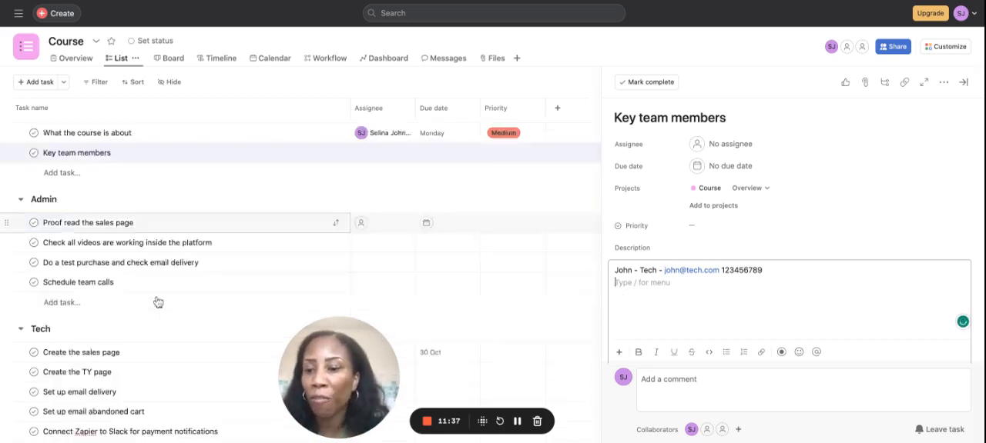
{"action": "scroll", "coordinate": [63, 220], "scroll_direction": "down", "scroll_amount": 5}
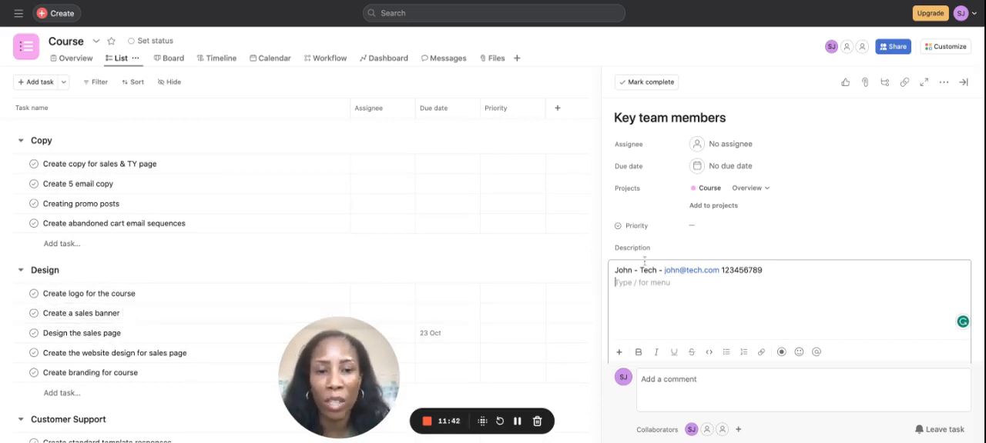
{"action": "scroll", "coordinate": [363, 195], "scroll_direction": "up", "scroll_amount": 10}
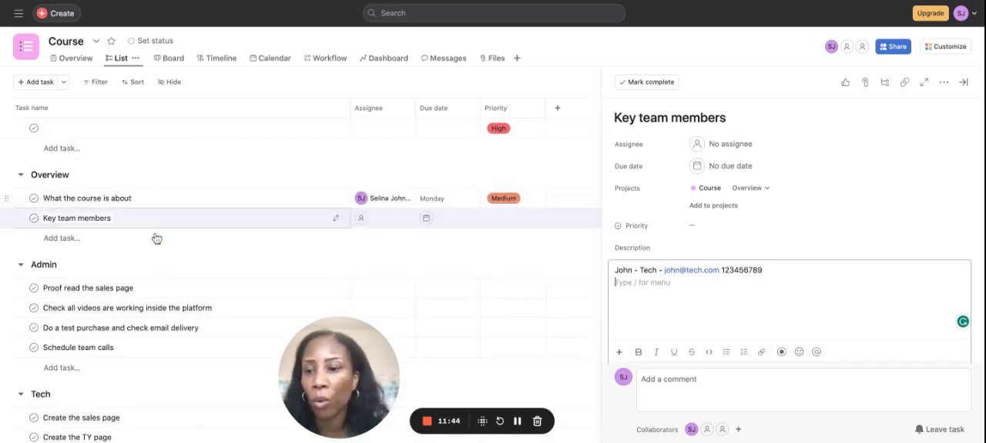
{"action": "scroll", "coordinate": [156, 238], "scroll_direction": "down", "scroll_amount": 2}
{"action": "scroll", "coordinate": [156, 239], "scroll_direction": "up", "scroll_amount": 2}
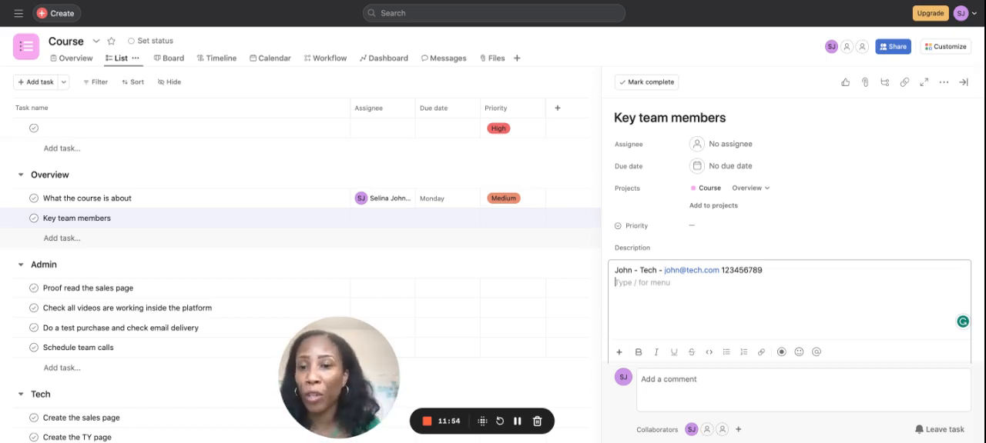
{"action": "scroll", "coordinate": [301, 277], "scroll_direction": "down", "scroll_amount": 10}
{"action": "scroll", "coordinate": [300, 277], "scroll_direction": "up", "scroll_amount": 3}
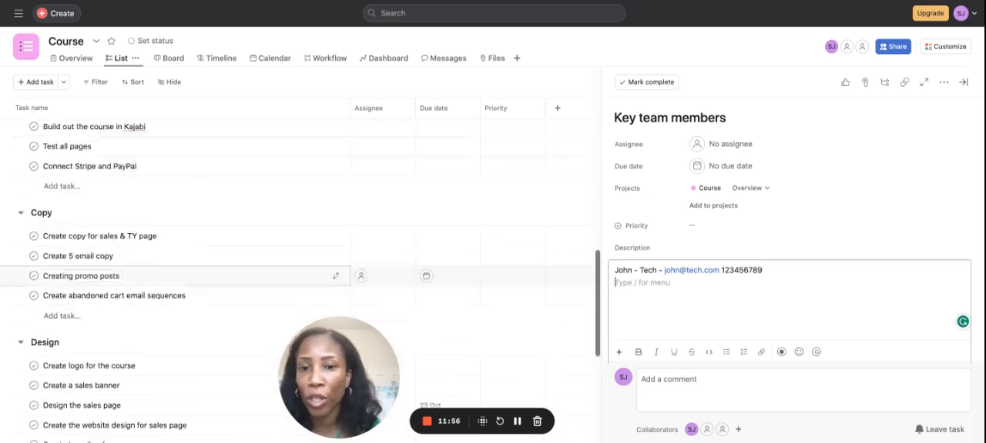
{"action": "scroll", "coordinate": [377, 275], "scroll_direction": "up", "scroll_amount": 3}
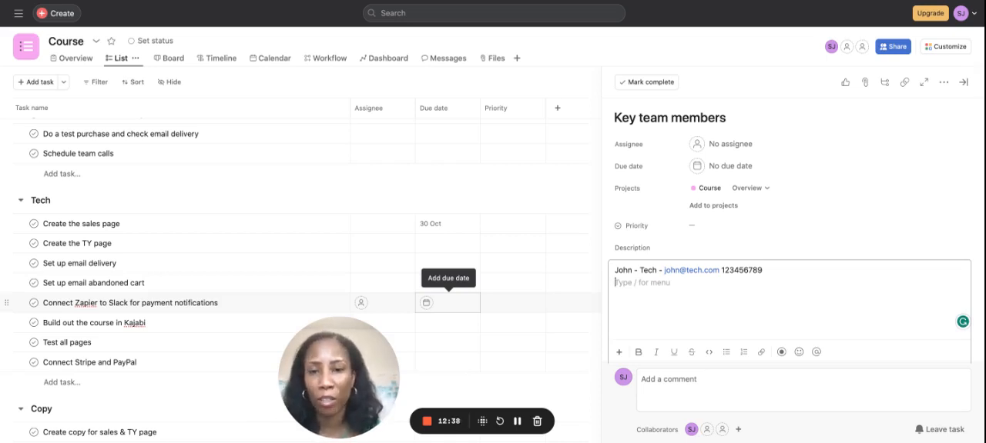
{"action": "scroll", "coordinate": [300, 270], "scroll_direction": "up", "scroll_amount": 5}
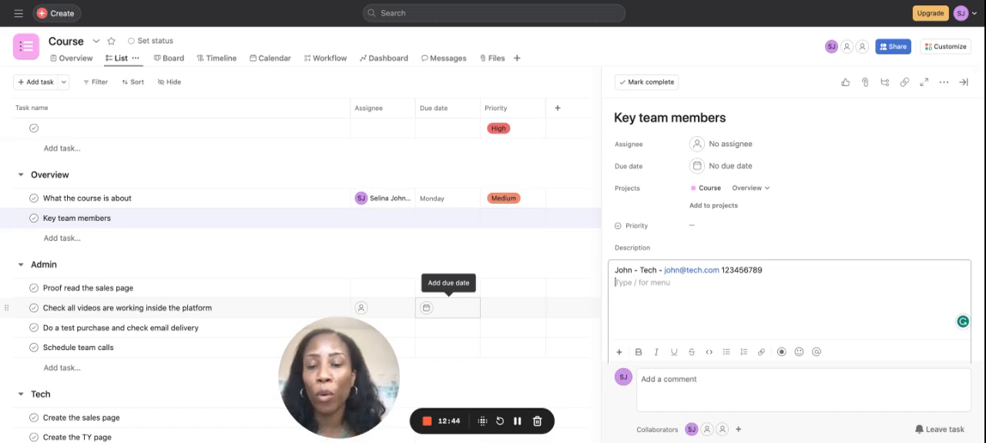
{"action": "scroll", "coordinate": [427, 308], "scroll_direction": "down", "scroll_amount": 4}
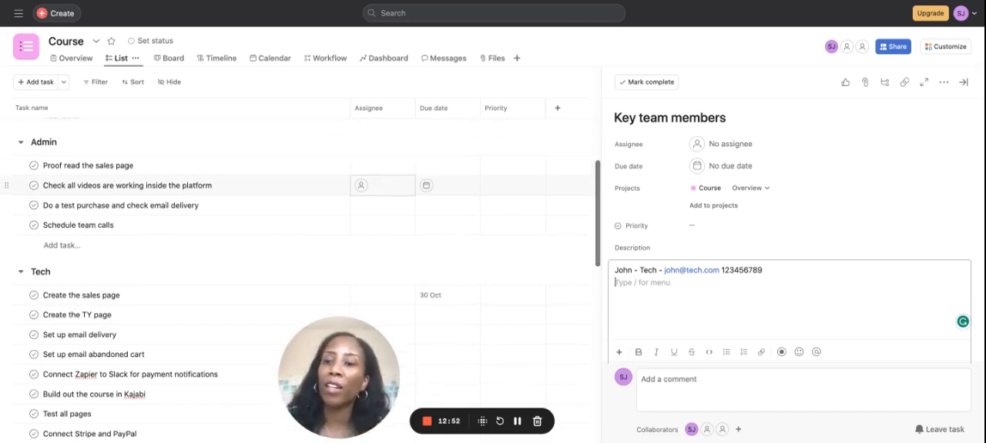
{"action": "scroll", "coordinate": [296, 207], "scroll_direction": "up", "scroll_amount": 1}
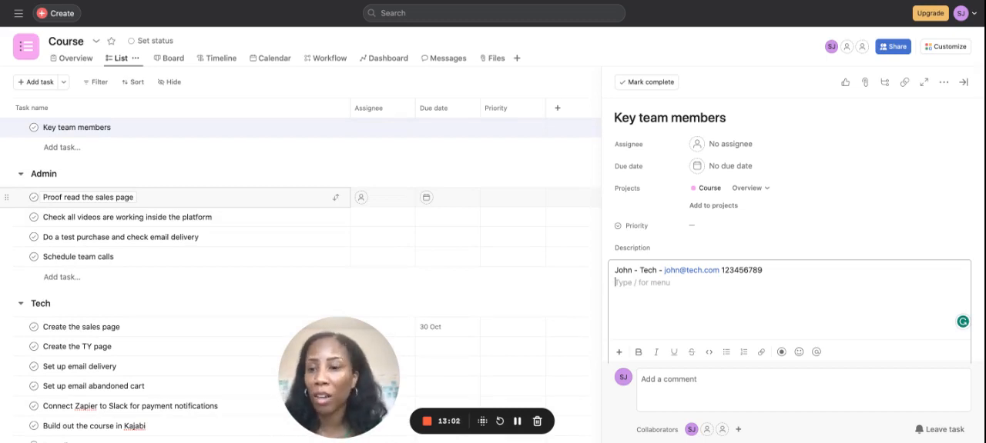
{"action": "scroll", "coordinate": [185, 197], "scroll_direction": "down", "scroll_amount": 15}
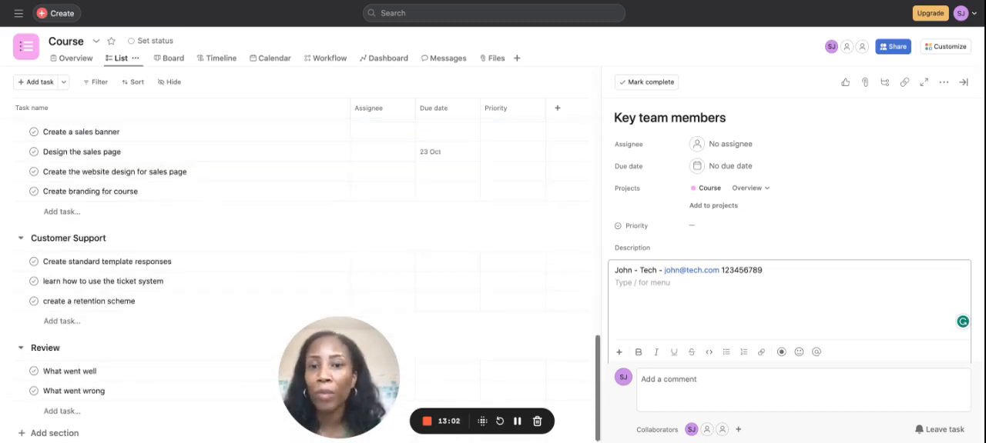
Step: Mark "Proof read the sales page", "Check all videos are working inside the platform" and "Do a test purchase and check email delivery" in Admin as complete
{"action": "left_click", "coordinate": [963, 81]}
{"action": "scroll", "coordinate": [269, 131], "scroll_direction": "up", "scroll_amount": 10}
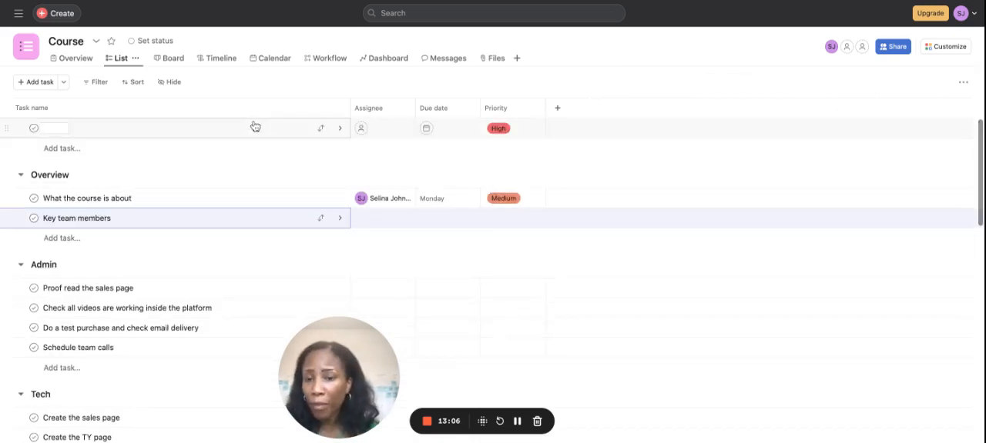
{"action": "scroll", "coordinate": [255, 126], "scroll_direction": "down", "scroll_amount": 5}
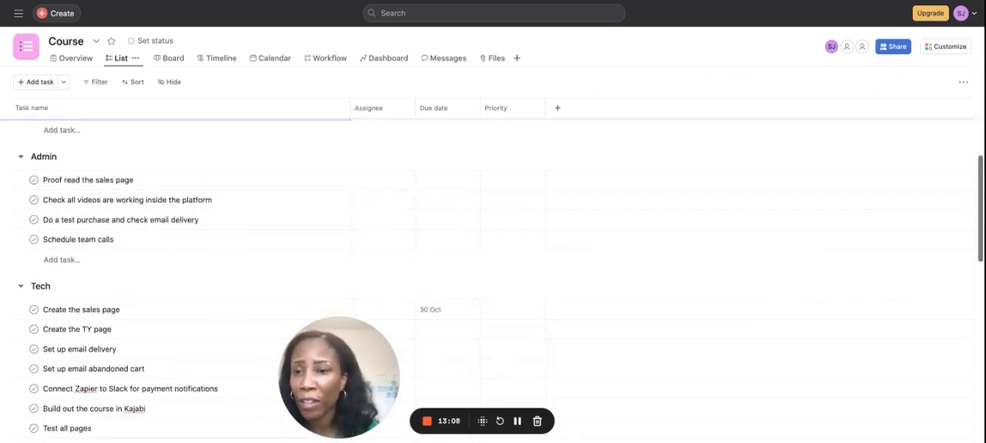
{"action": "scroll", "coordinate": [255, 154], "scroll_direction": "up", "scroll_amount": 5}
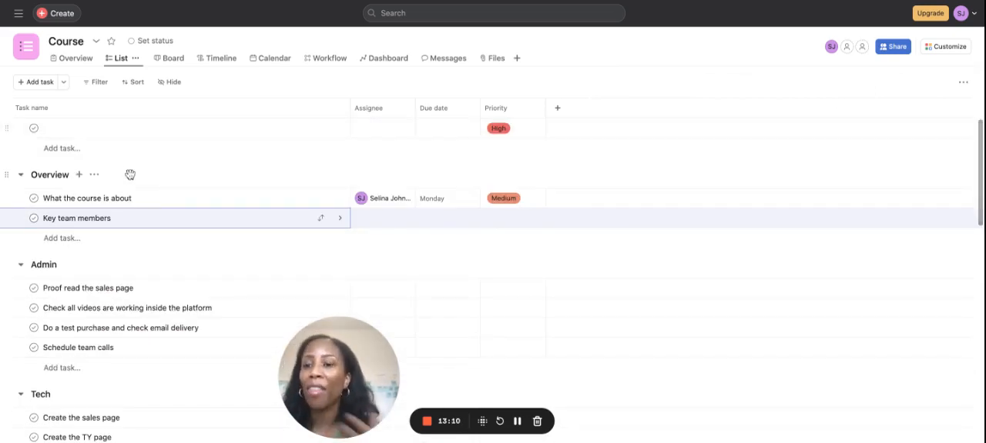
{"action": "left_click", "coordinate": [34, 288]}
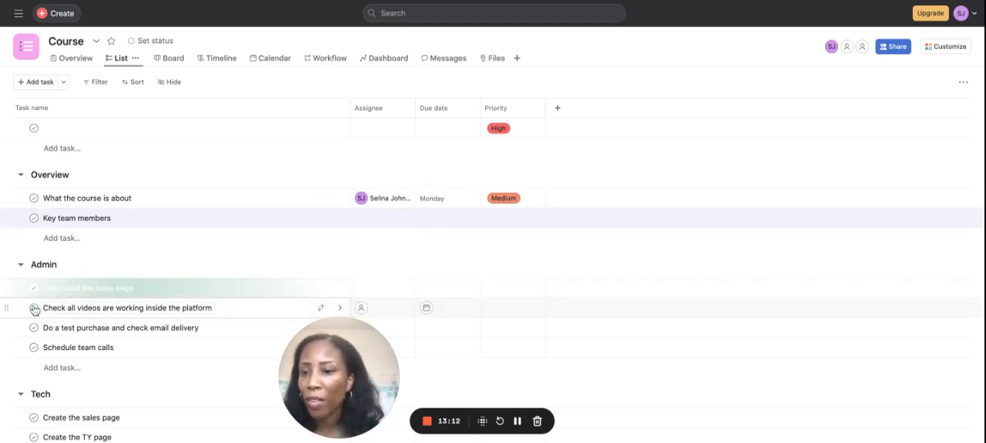
{"action": "left_click", "coordinate": [33, 308]}
{"action": "scroll", "coordinate": [9, 382], "scroll_direction": "down", "scroll_amount": 2}
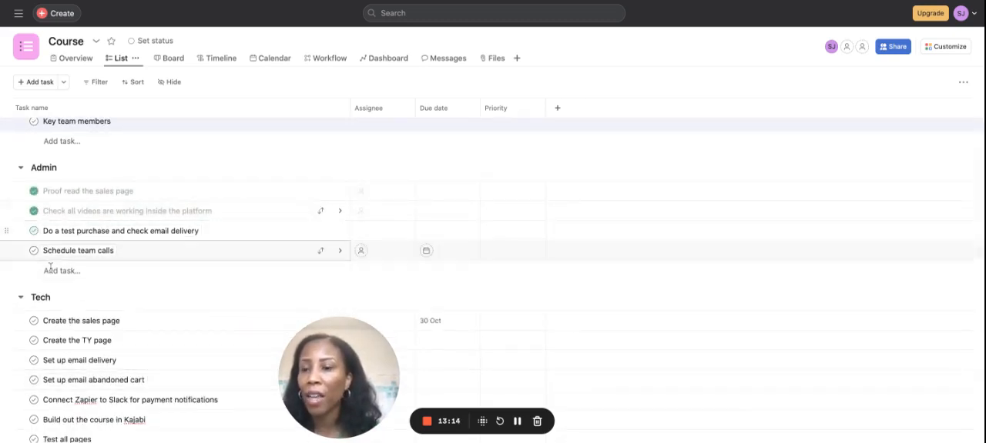
{"action": "left_click", "coordinate": [36, 232]}
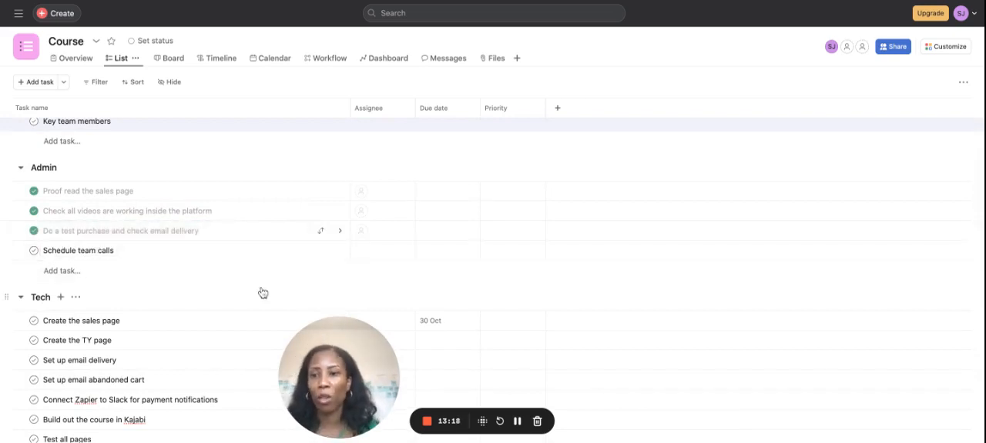
Step: Examine the completed Admin tasks and the open tasks in the Tech, Copy and Design sections
{"action": "scroll", "coordinate": [263, 293], "scroll_direction": "down", "scroll_amount": 10}
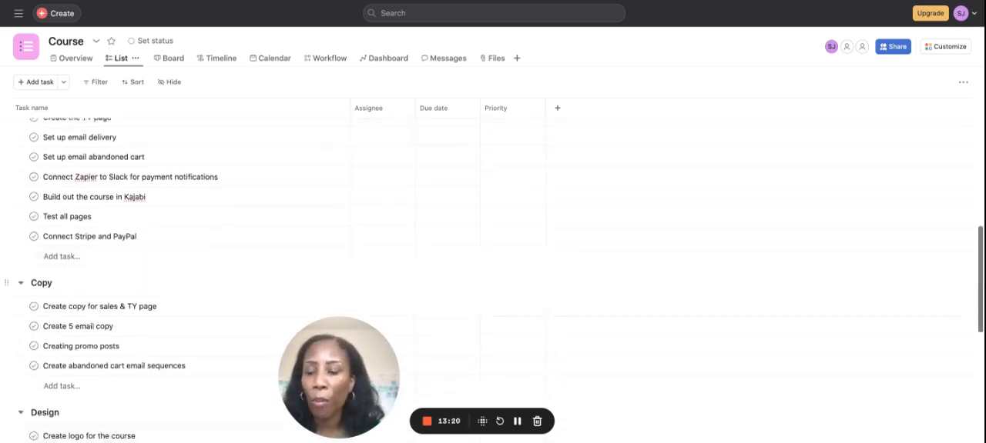
{"action": "scroll", "coordinate": [231, 285], "scroll_direction": "up", "scroll_amount": 10}
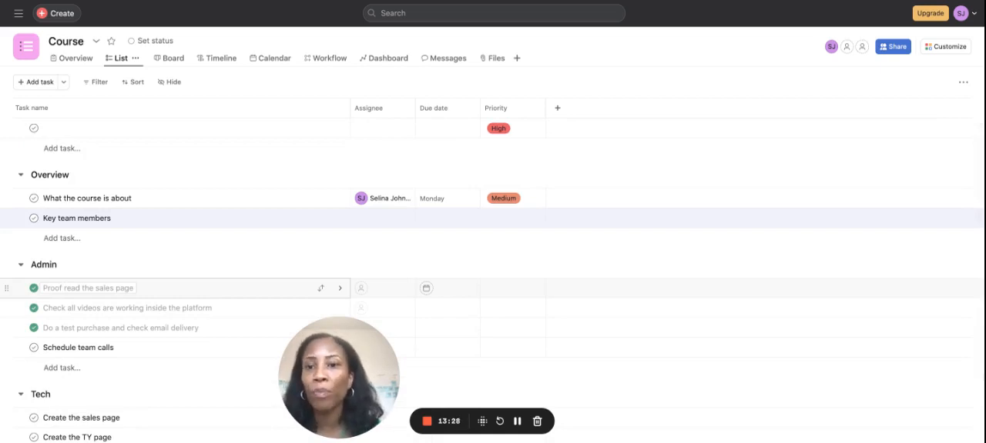
{"action": "scroll", "coordinate": [231, 288], "scroll_direction": "down", "scroll_amount": 10}
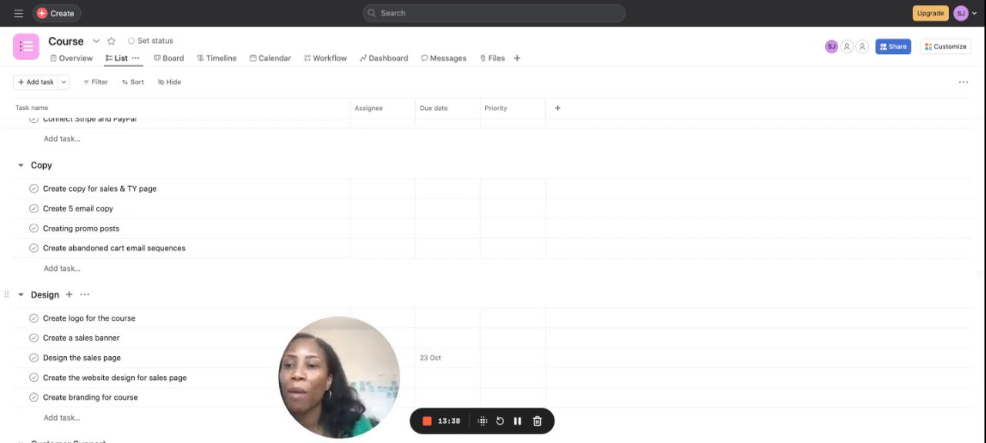
{"action": "scroll", "coordinate": [492, 284], "scroll_direction": "up", "scroll_amount": 1}
{"action": "scroll", "coordinate": [492, 282], "scroll_direction": "down", "scroll_amount": 1}
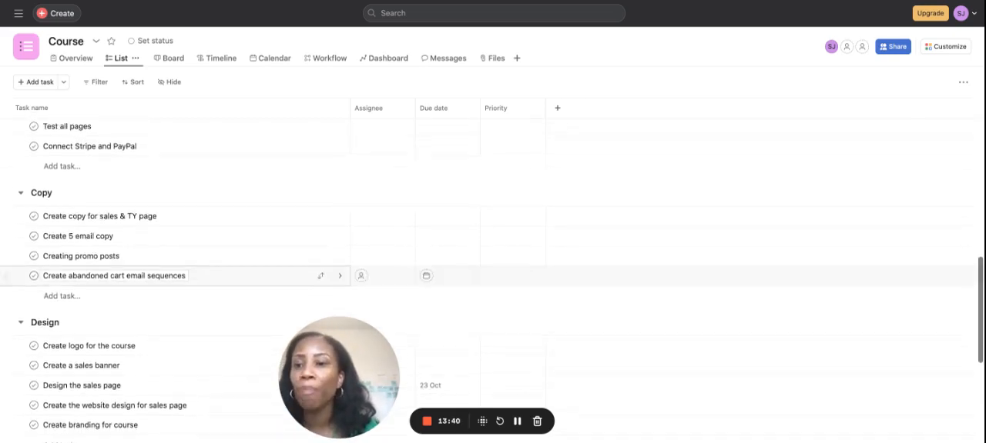
{"action": "scroll", "coordinate": [47, 297], "scroll_direction": "up", "scroll_amount": 1}
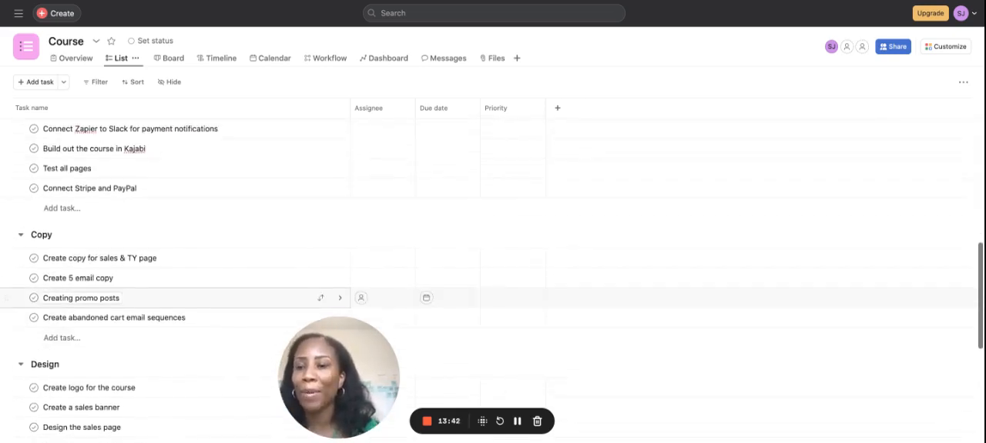
{"action": "scroll", "coordinate": [46, 293], "scroll_direction": "down", "scroll_amount": 1}
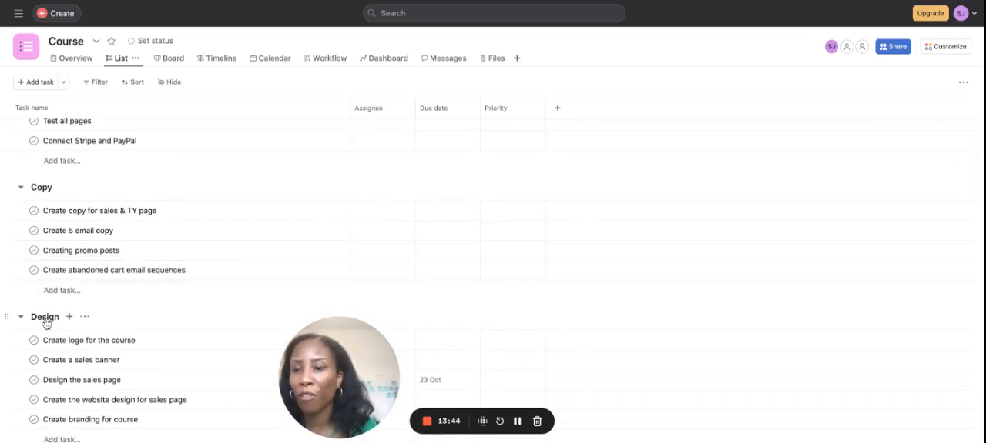
{"action": "scroll", "coordinate": [46, 319], "scroll_direction": "up", "scroll_amount": 5}
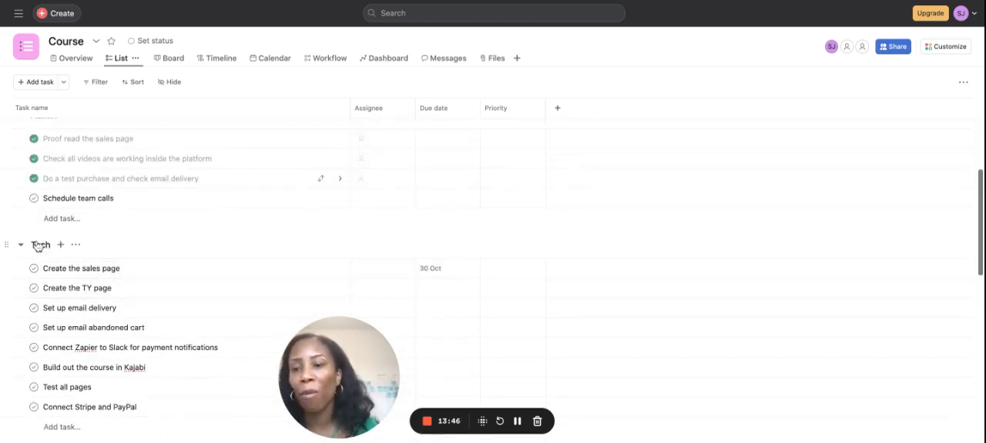